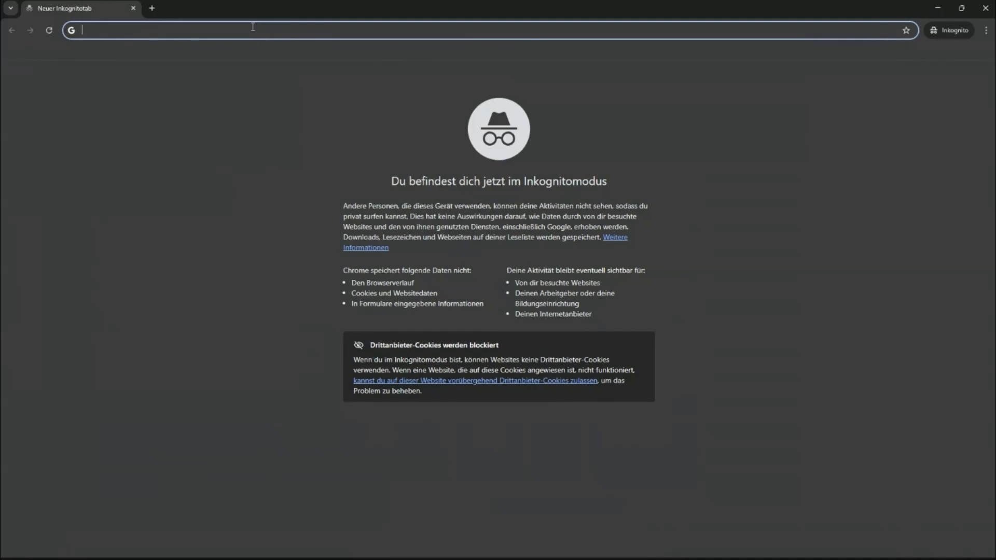
Step: Load lebenslauf.com in the incognito tab from the address-bar suggestion
{"action": "type", "text": "leben"}
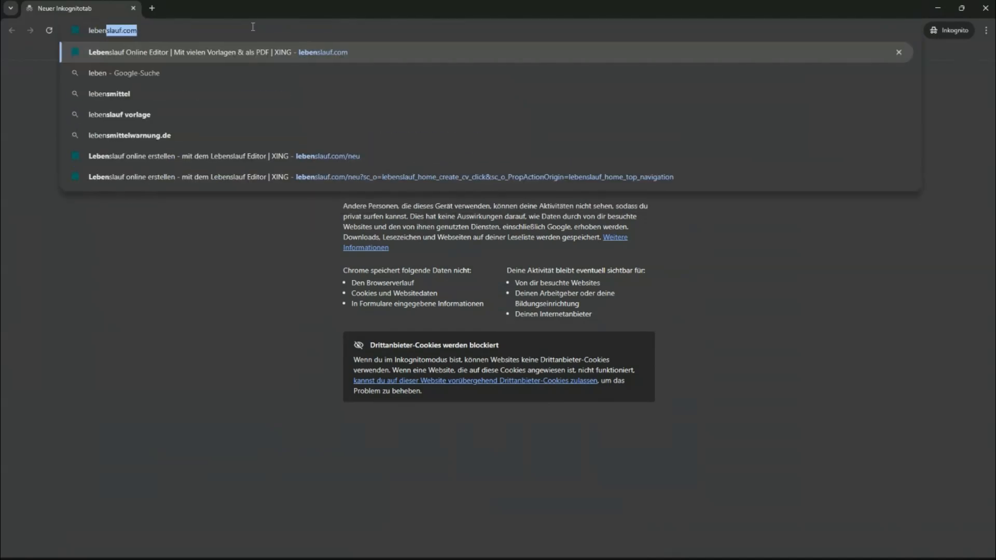
{"action": "key", "text": "Return"}
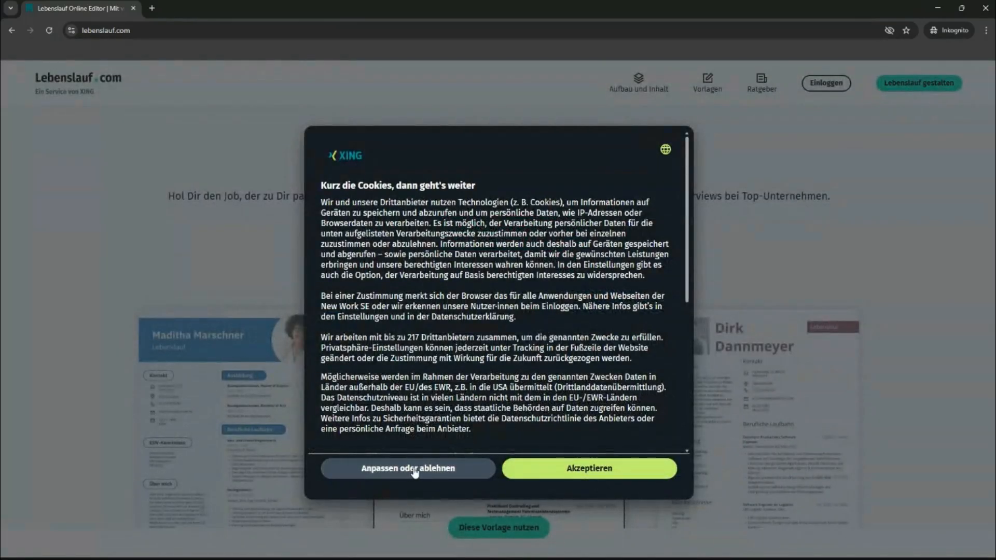
Step: Save the cookie choices through Anpassen oder ablehnen and start a new CV with Lebenslauf gestalten
{"action": "left_click", "coordinate": [418, 469]}
{"action": "scroll", "coordinate": [451, 444], "scroll_direction": "down", "scroll_amount": 3}
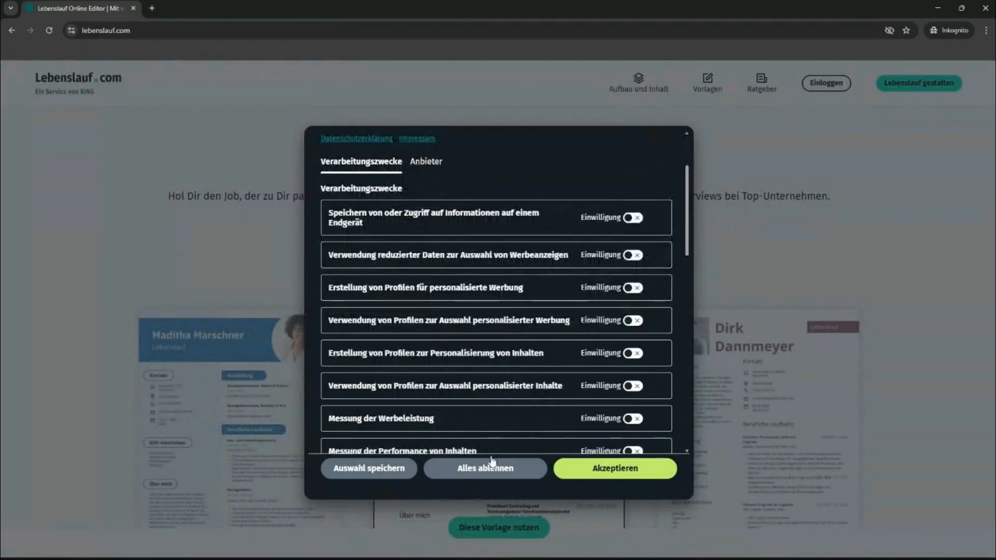
{"action": "left_click", "coordinate": [392, 476]}
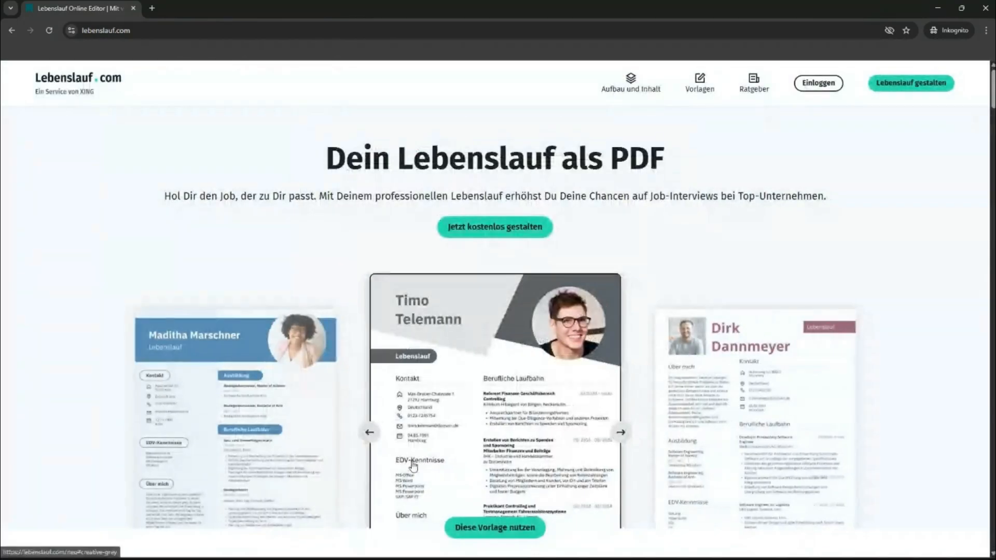
{"action": "left_click", "coordinate": [918, 86]}
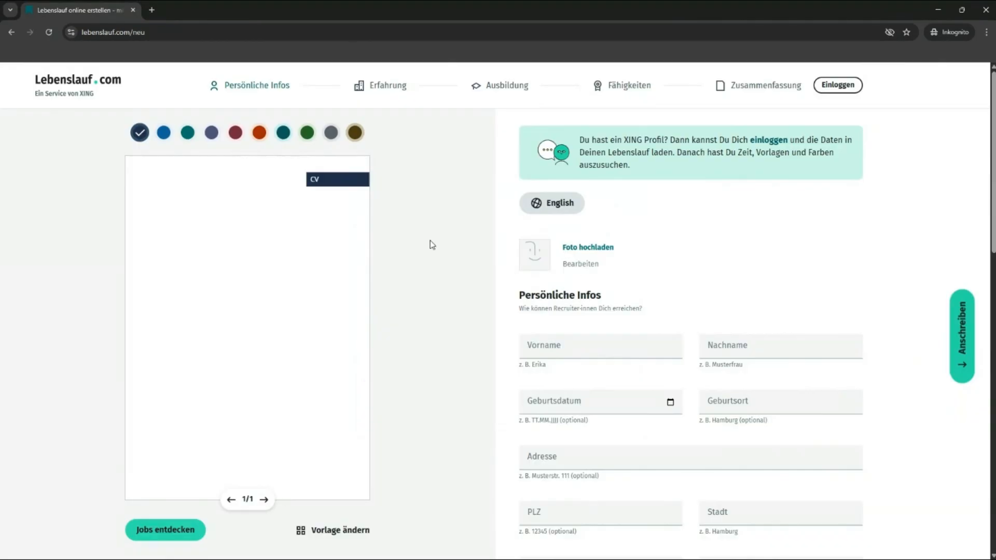
Step: Set the CV language to DE - Deutsch and begin on the first-name field
{"action": "left_click", "coordinate": [545, 205]}
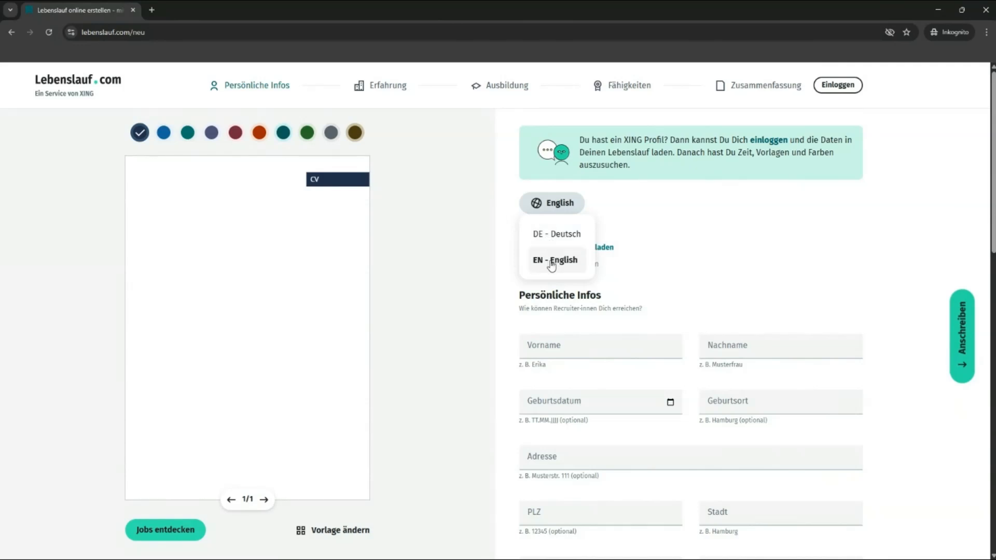
{"action": "left_click", "coordinate": [549, 237]}
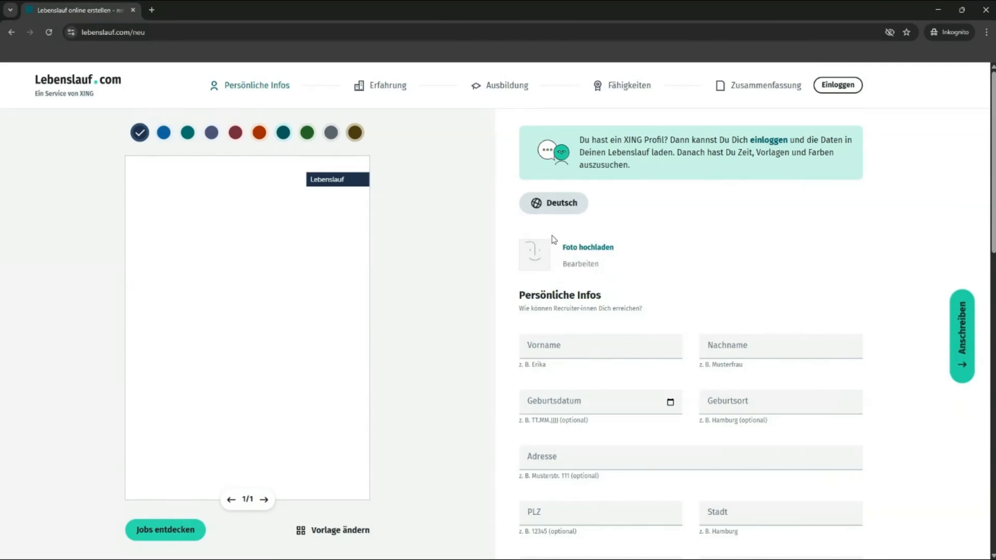
{"action": "mouse_move", "coordinate": [305, 195]}
{"action": "left_click", "coordinate": [551, 205]}
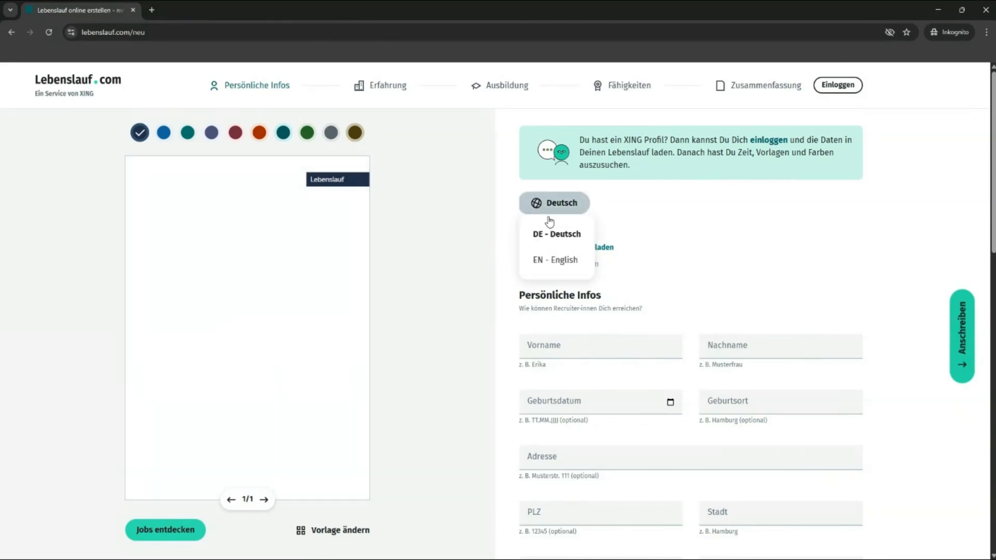
{"action": "left_click", "coordinate": [554, 260]}
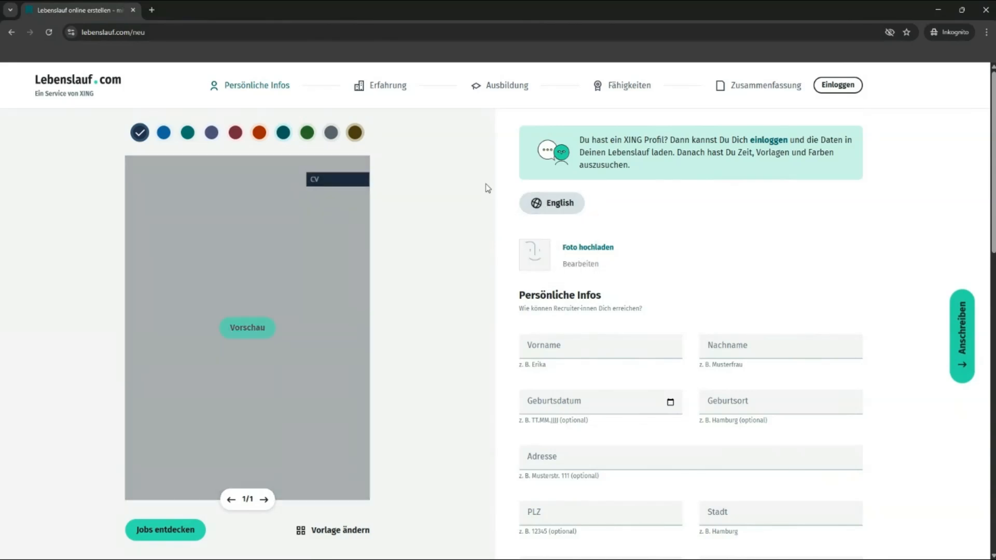
{"action": "left_click", "coordinate": [551, 202]}
{"action": "left_click", "coordinate": [545, 231]}
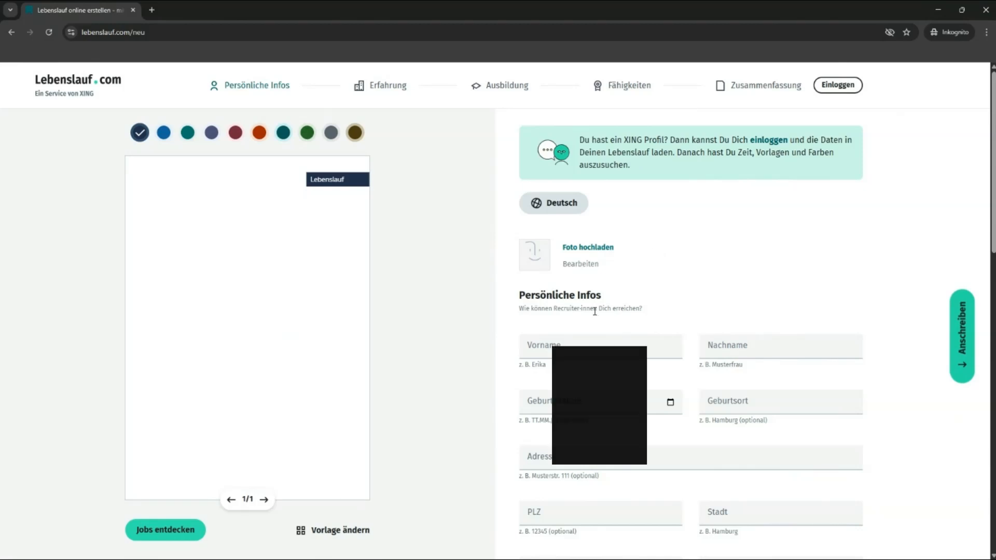
{"action": "left_click", "coordinate": [549, 346]}
{"action": "left_click", "coordinate": [625, 324]}
Step: Upload a portrait photo, zoom it to maximum, crop it around the face and save it to the CV
{"action": "left_click", "coordinate": [598, 265]}
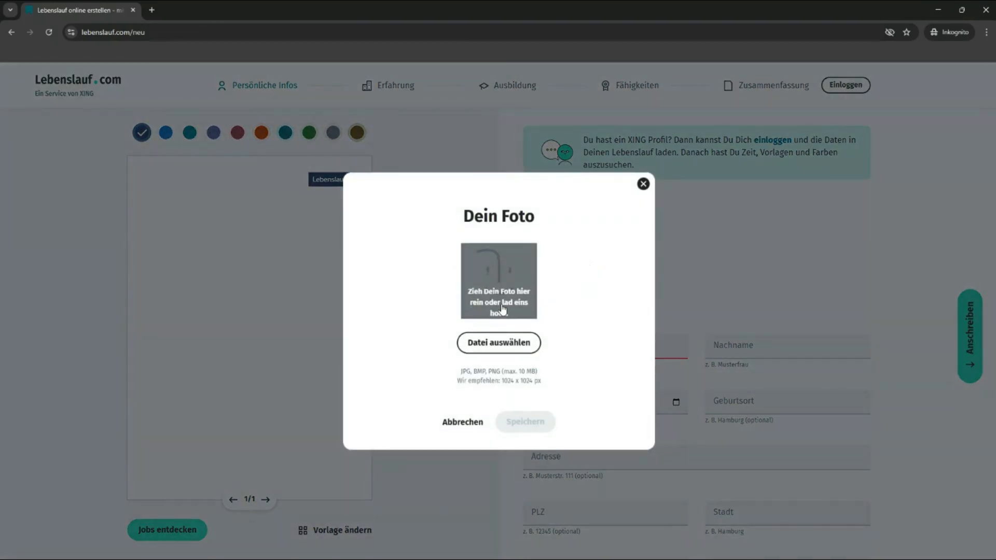
{"action": "left_click", "coordinate": [504, 315]}
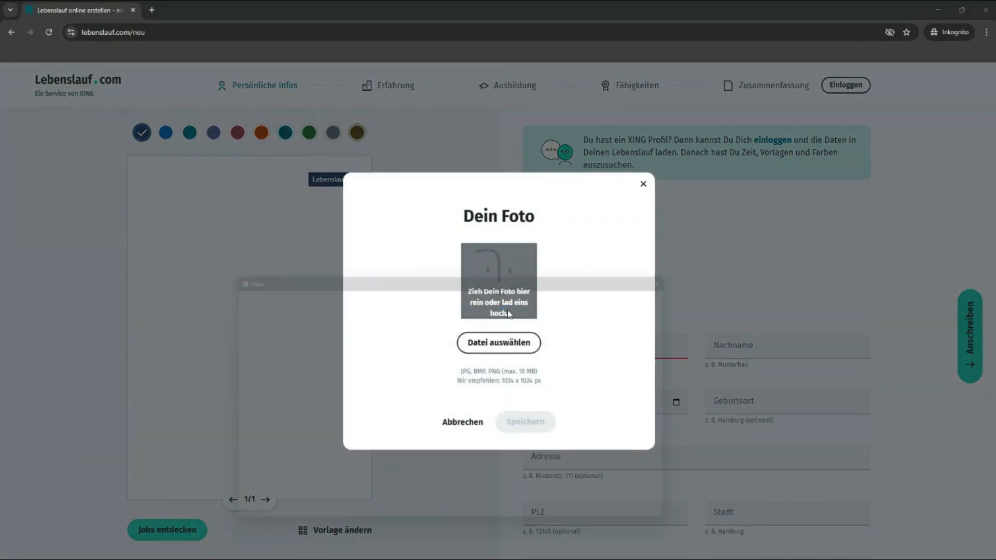
{"action": "left_click_drag", "start_coordinate": [467, 271], "coordinate": [0, 213]}
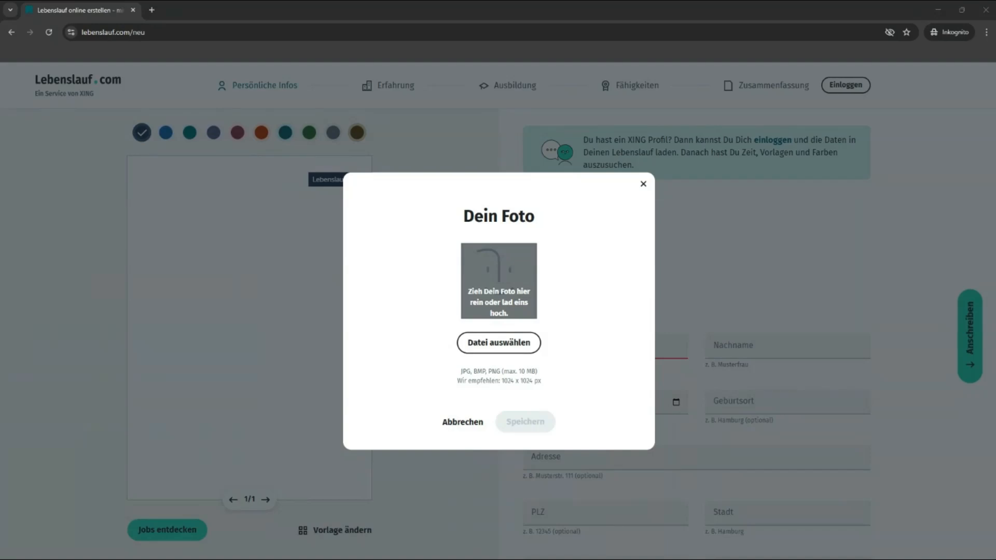
{"action": "key", "text": "Return"}
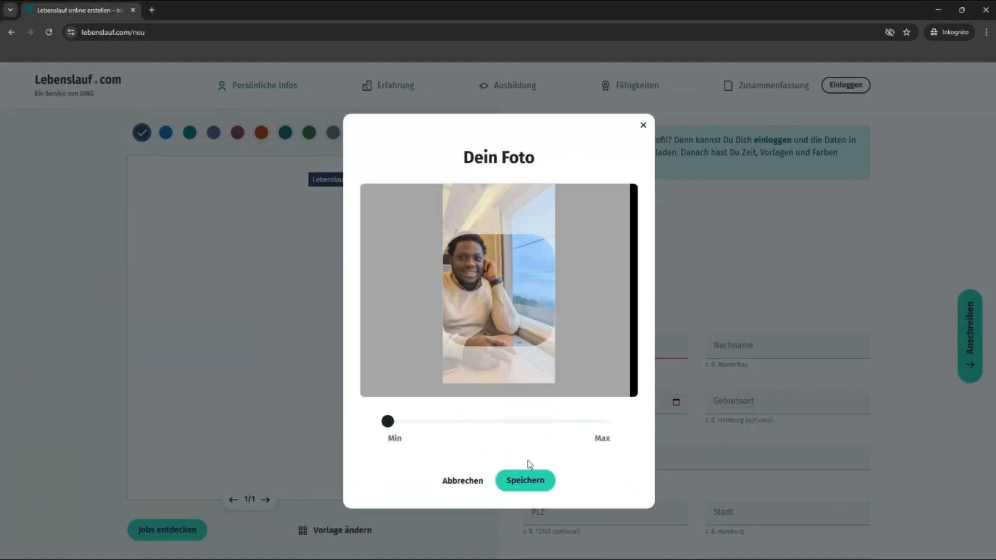
{"action": "left_click_drag", "start_coordinate": [388, 421], "coordinate": [587, 421]}
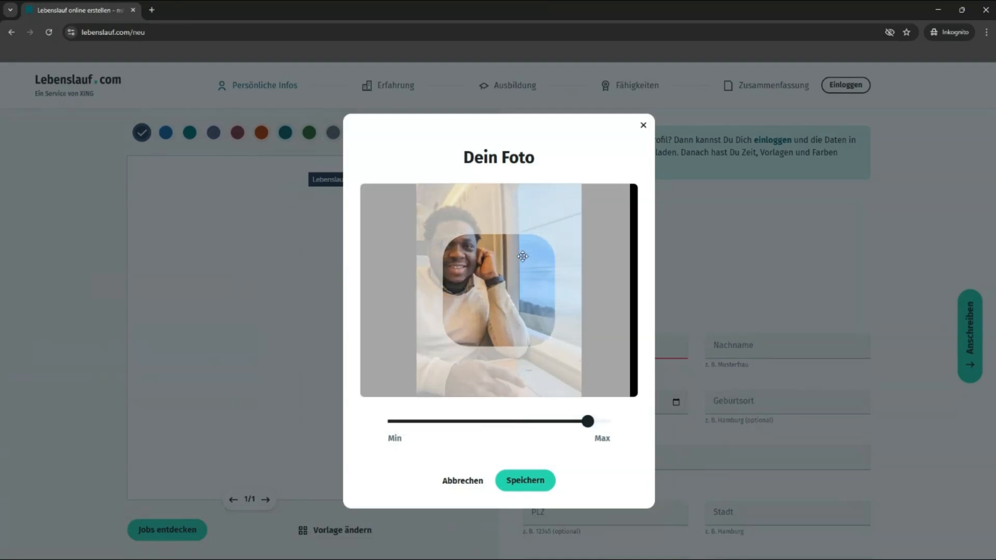
{"action": "left_click_drag", "start_coordinate": [522, 256], "coordinate": [468, 259]}
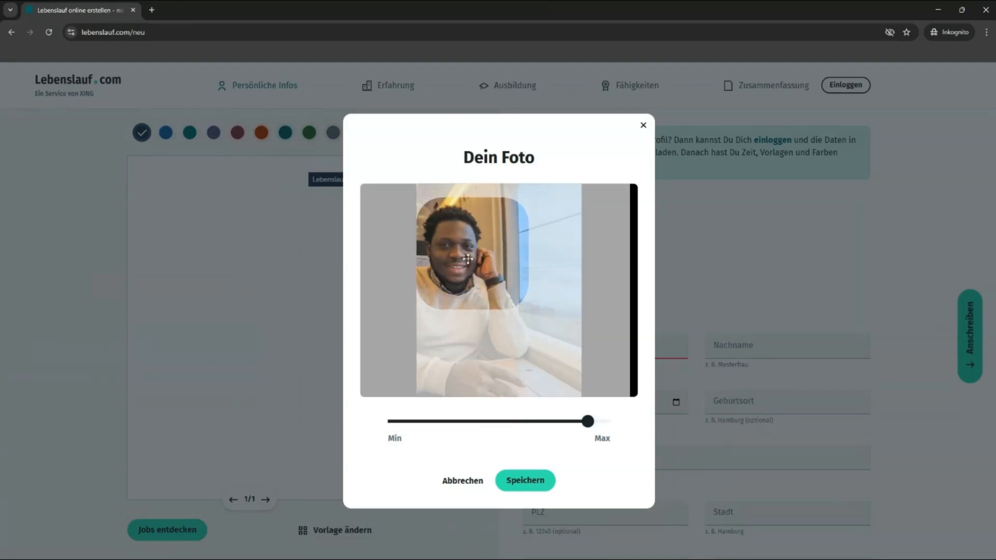
{"action": "left_click_drag", "start_coordinate": [587, 421], "coordinate": [618, 422]}
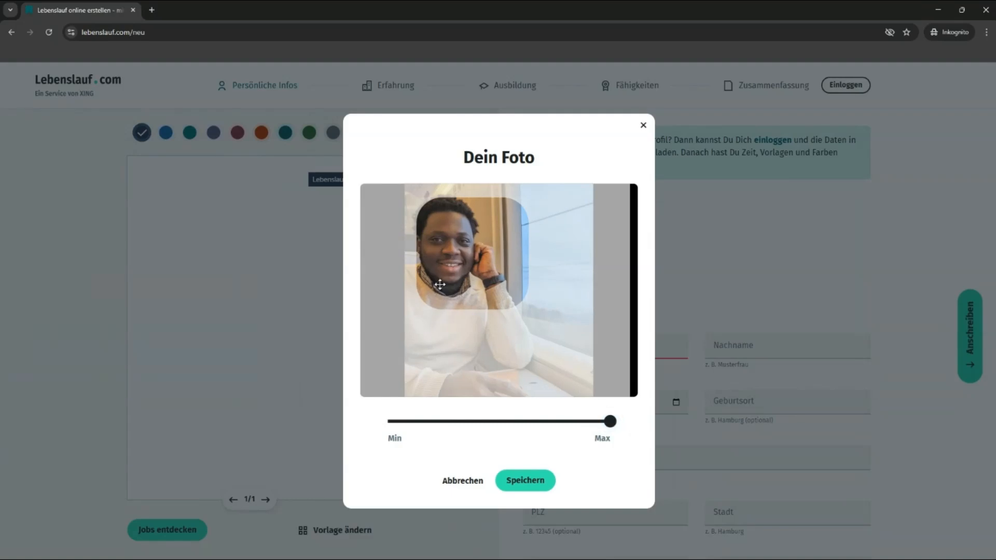
{"action": "left_click_drag", "start_coordinate": [440, 284], "coordinate": [454, 253]}
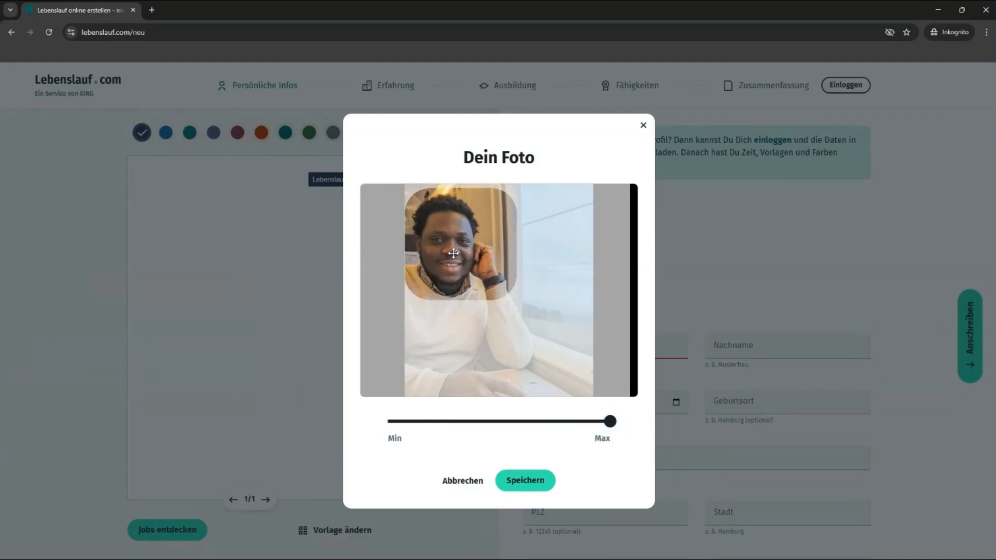
{"action": "left_click", "coordinate": [515, 487]}
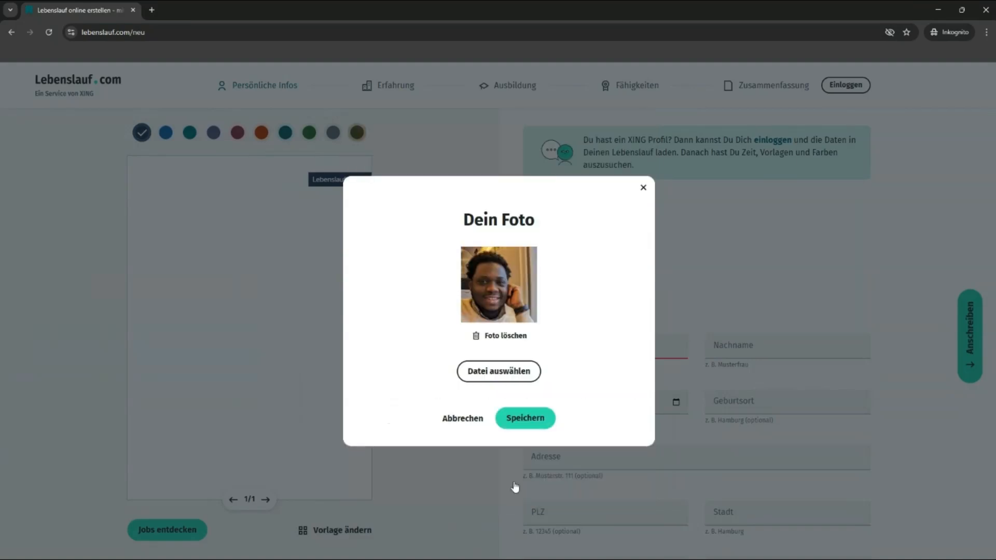
{"action": "left_click", "coordinate": [541, 418]}
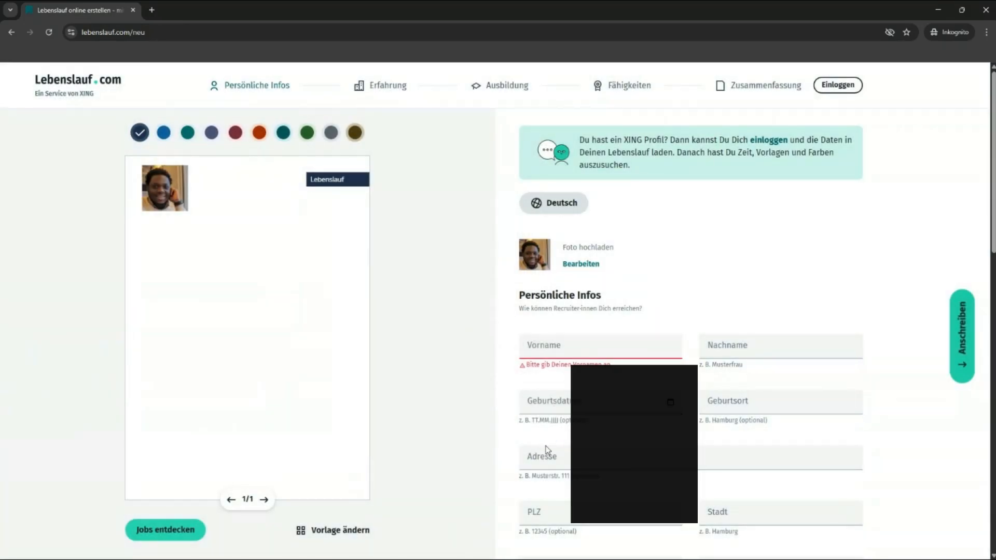
Step: Enter the person's first name and last name in the personal details
{"action": "left_click", "coordinate": [556, 347]}
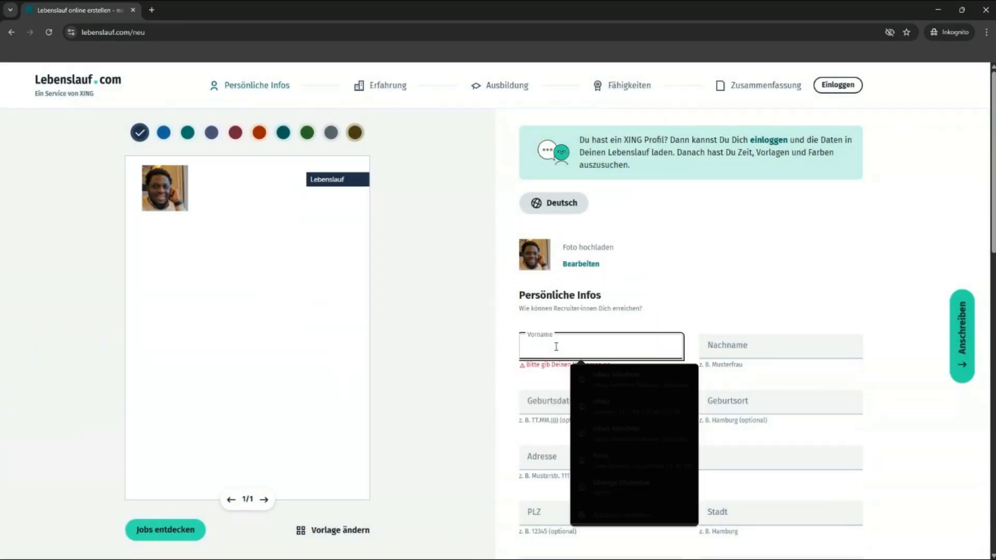
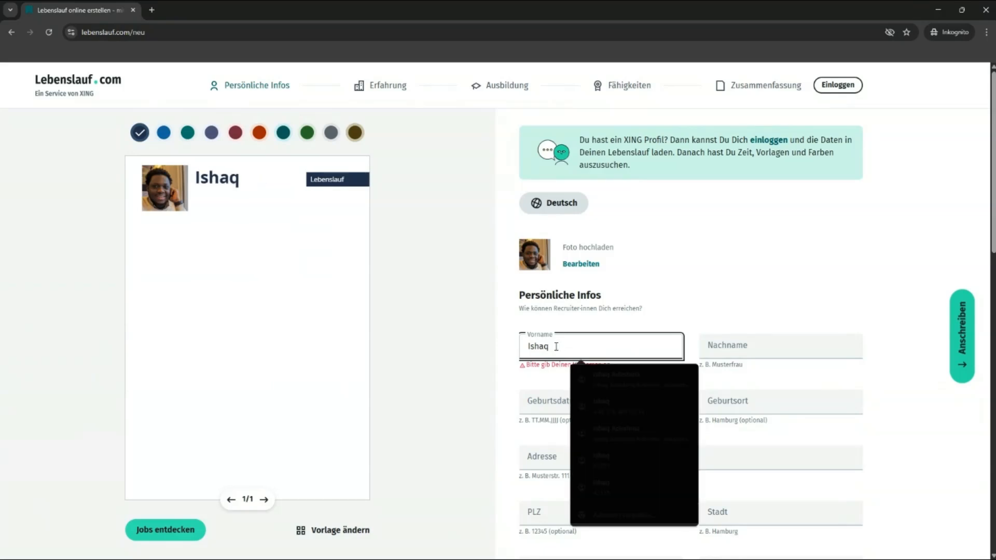
{"action": "key", "text": "Tab"}
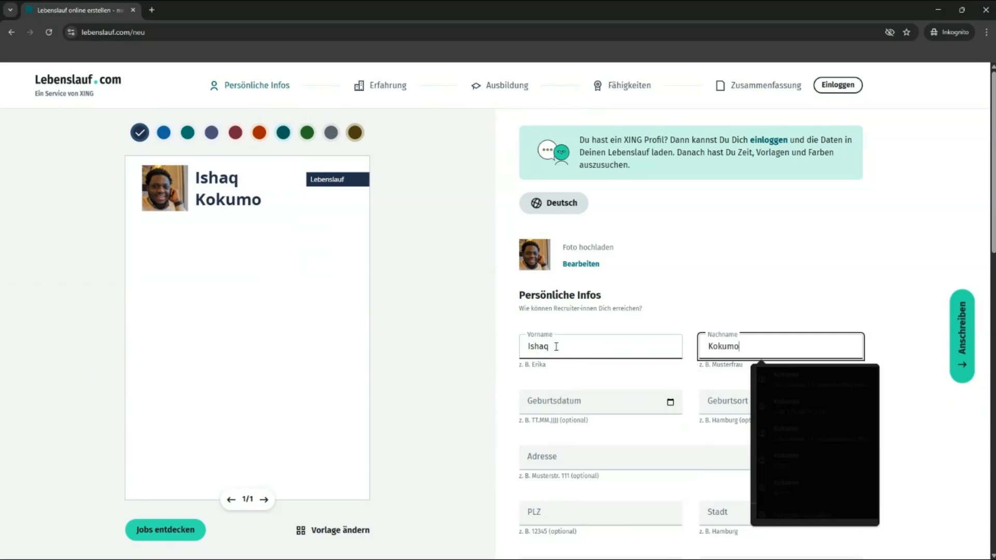
Step: Enter the birth date and set the birthplace to Delhi
{"action": "key", "text": "Tab"}
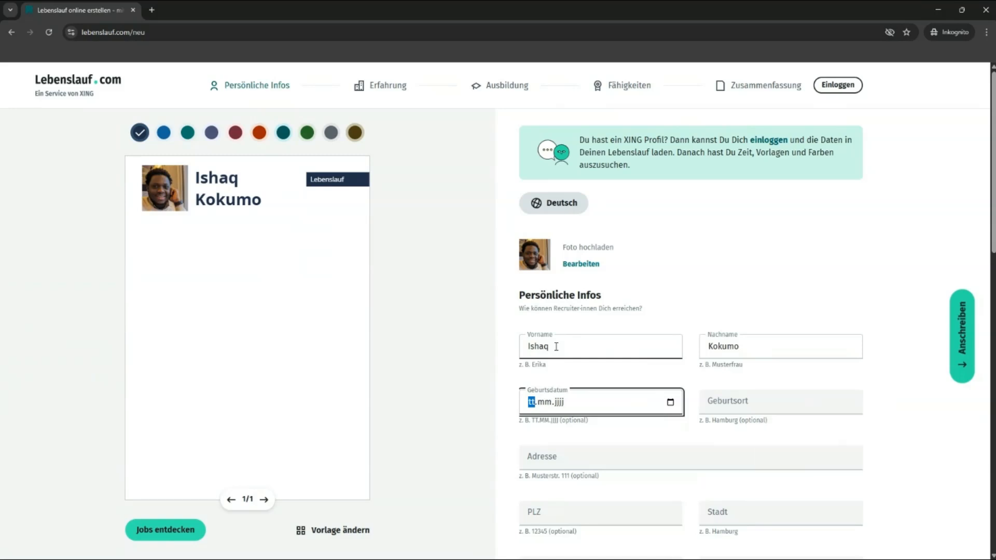
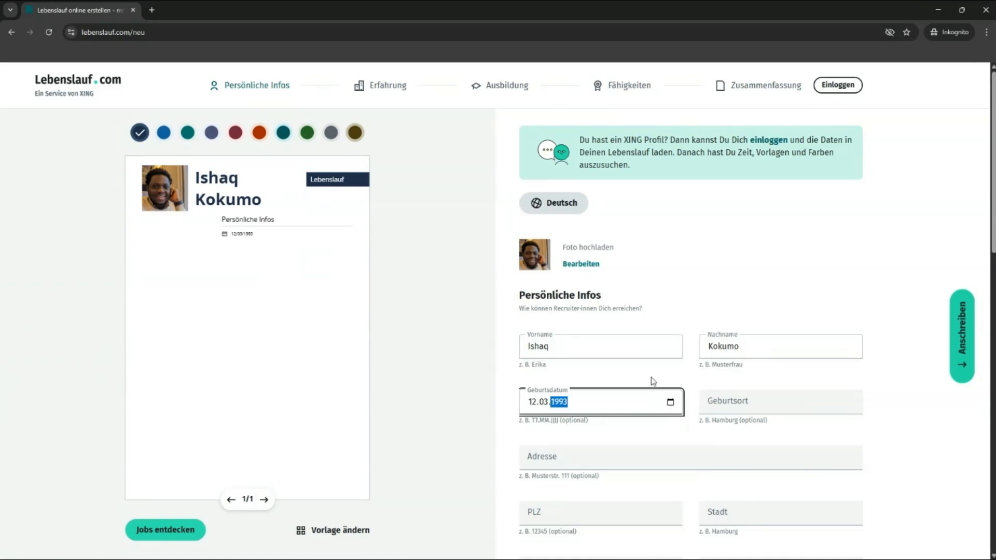
{"action": "left_click", "coordinate": [709, 402]}
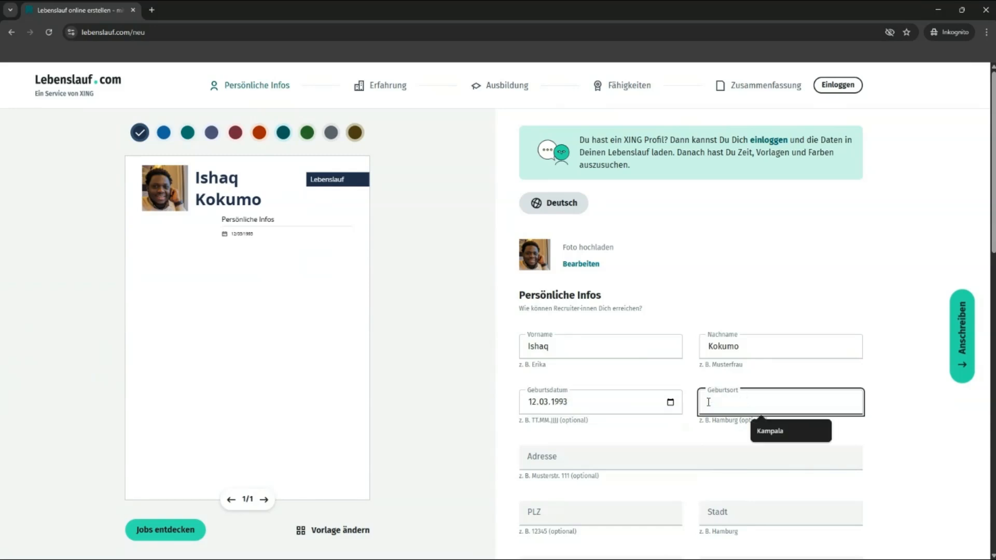
{"action": "type", "text": "Lagos"}
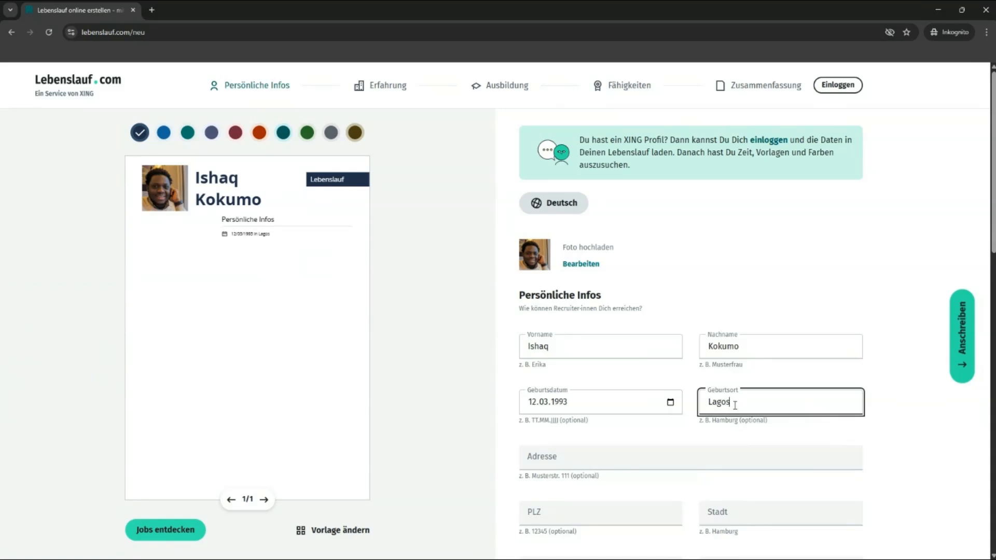
{"action": "left_click_drag", "start_coordinate": [735, 406], "coordinate": [695, 414]}
{"action": "type", "text": "Kam"}
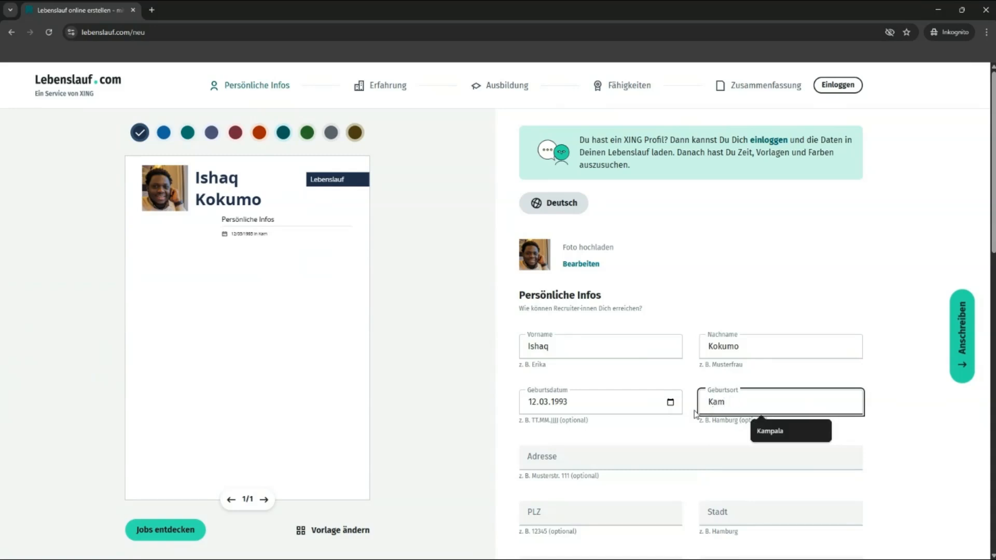
{"action": "type", "text": "pal"}
{"action": "type", "text": "a"}
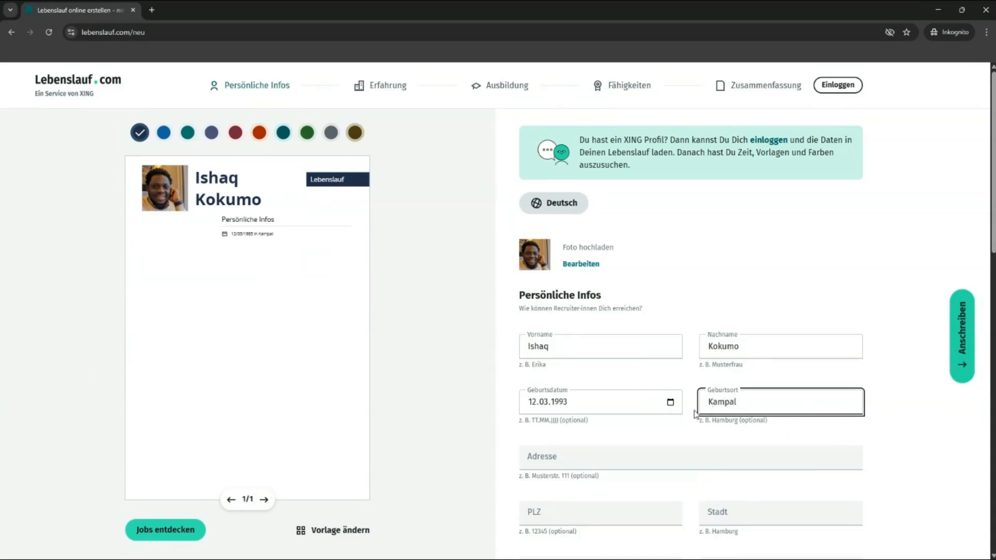
{"action": "key", "text": "BackSpace"}
{"action": "key", "text": "BackSpace"}
{"action": "key", "text": "BackSpace"}
{"action": "key", "text": "BackSpace"}
{"action": "key", "text": "BackSpace"}
{"action": "key", "text": "BackSpace"}
{"action": "type", "text": "Delh"}
Step: Clear a stray street-address entry and move down past the postcode to the city field
{"action": "left_click", "coordinate": [633, 456]}
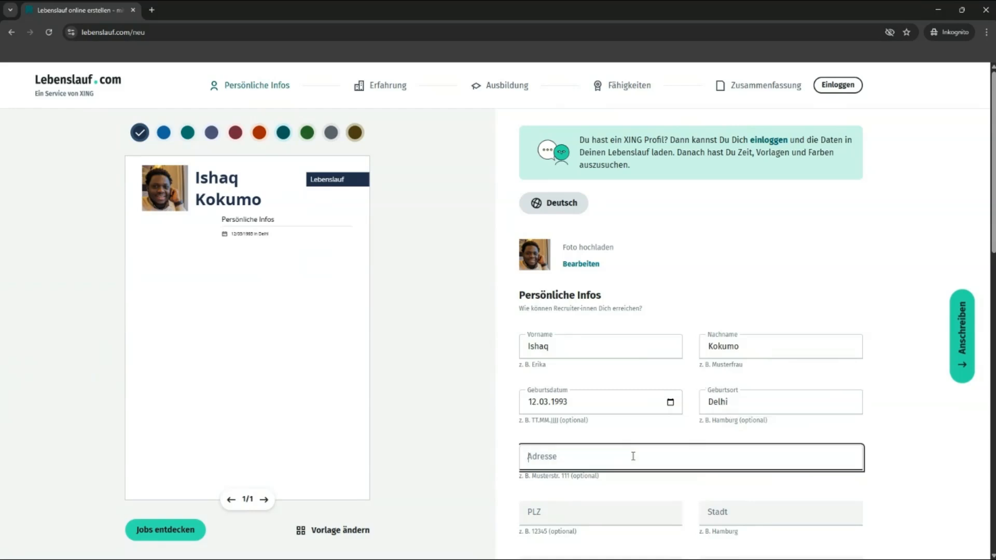
{"action": "type", "text": "vc"}
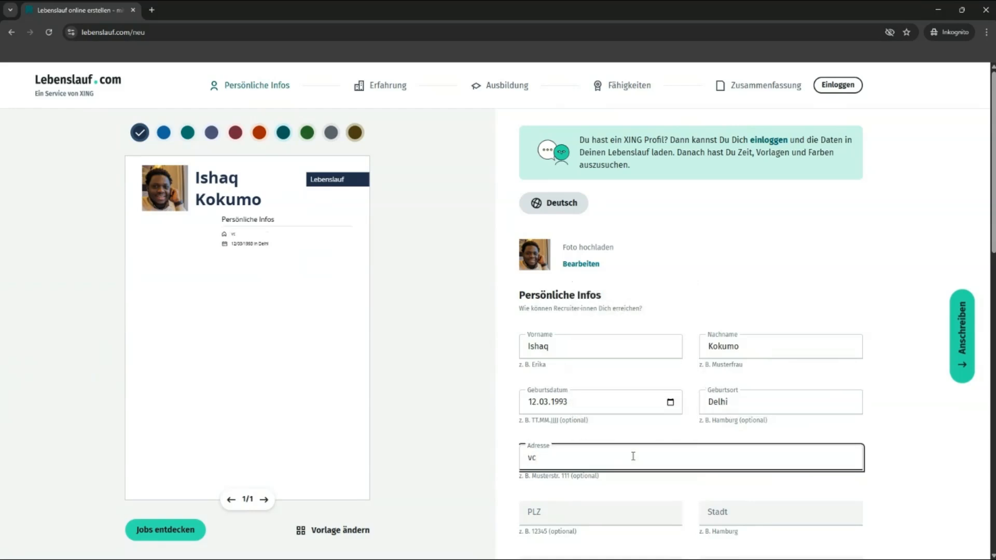
{"action": "key", "text": "BackSpace"}
{"action": "key", "text": "BackSpace"}
{"action": "left_click", "coordinate": [886, 422]}
{"action": "left_click", "coordinate": [543, 517]}
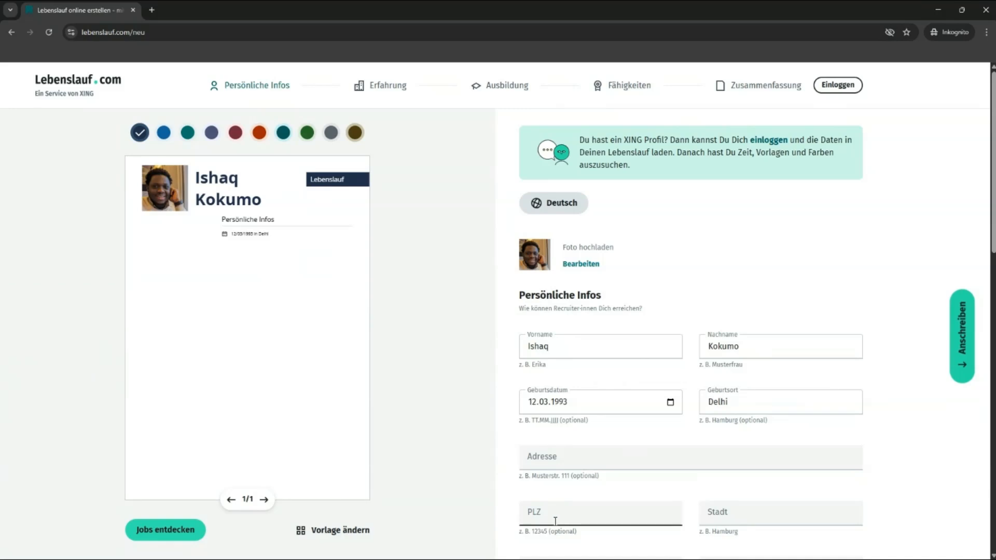
{"action": "scroll", "coordinate": [555, 516], "scroll_direction": "down", "scroll_amount": 1}
{"action": "left_click", "coordinate": [745, 464]}
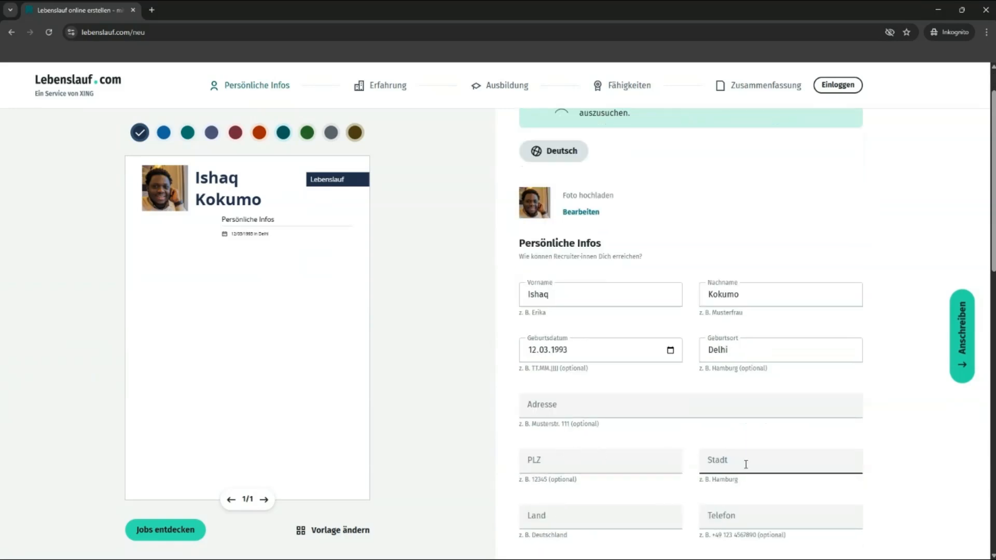
{"action": "scroll", "coordinate": [688, 473], "scroll_direction": "down", "scroll_amount": 1}
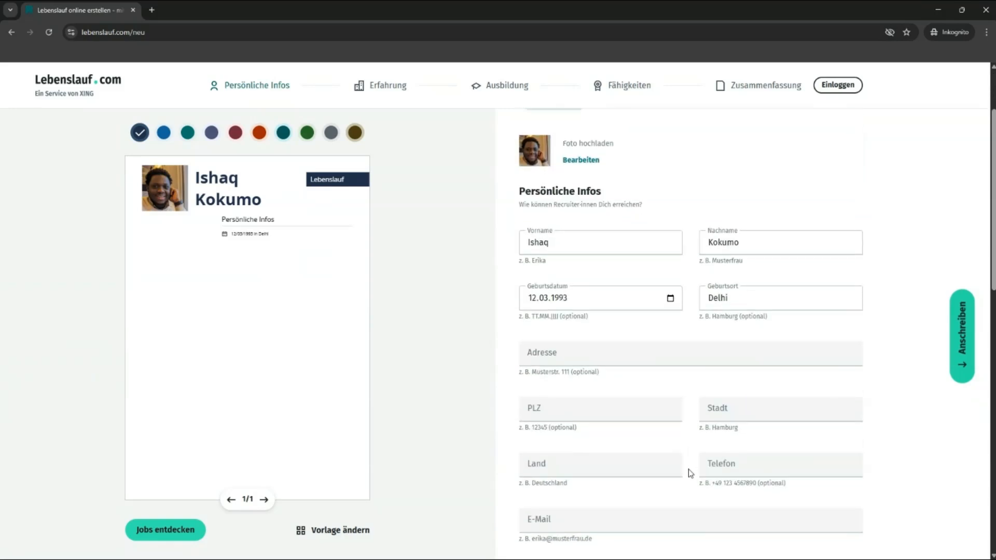
Step: Enter city Berlin, country Germany and the phone number
{"action": "left_click", "coordinate": [764, 408]}
{"action": "type", "text": "Berlion"}
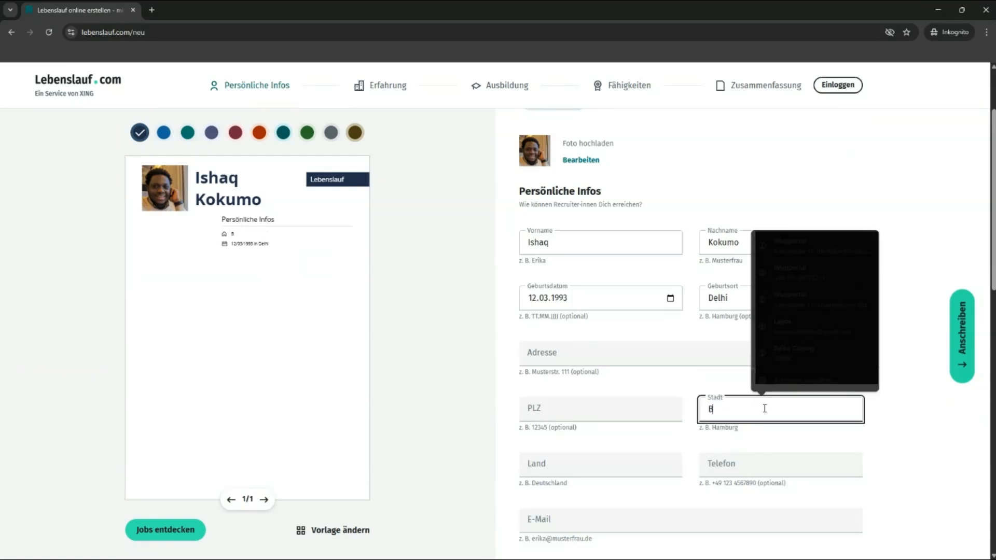
{"action": "key", "text": "BackSpace"}
{"action": "key", "text": "BackSpace"}
{"action": "key", "text": "BackSpace"}
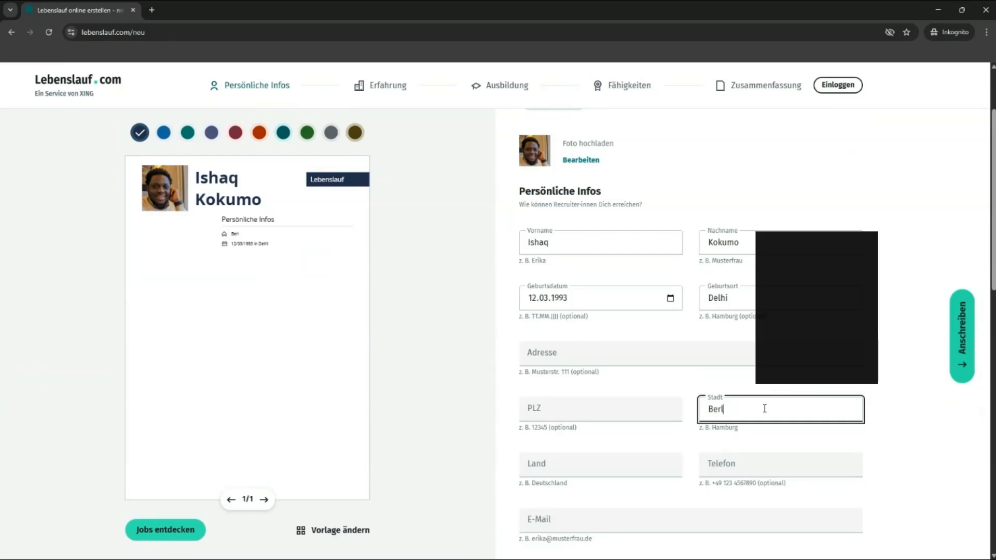
{"action": "type", "text": "in"}
{"action": "key", "text": "Tab"}
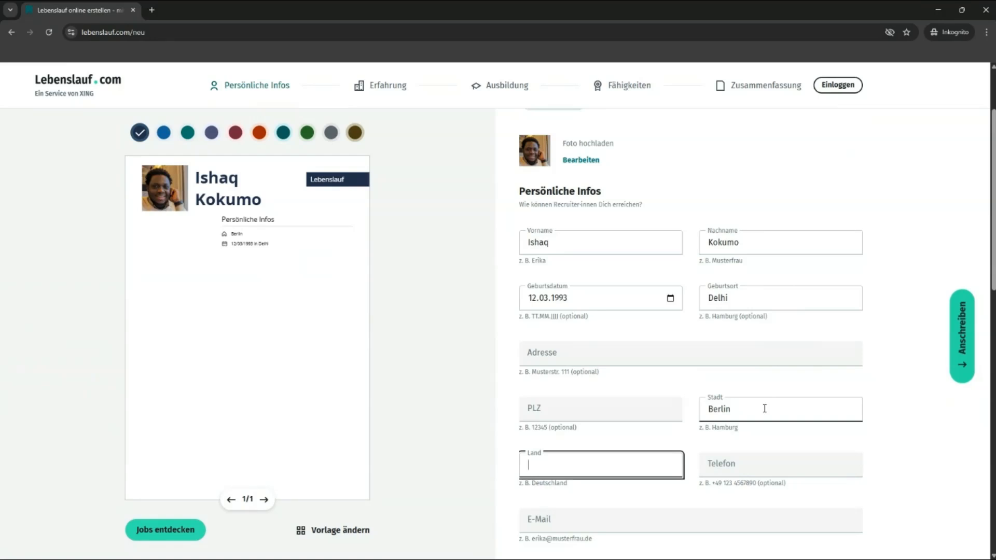
{"action": "type", "text": "Germany"}
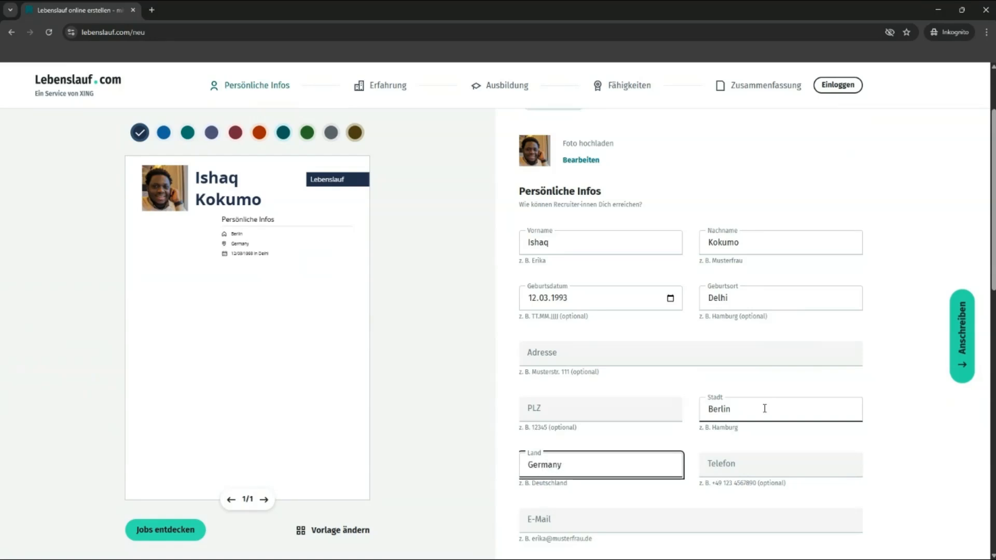
{"action": "key", "text": "Tab"}
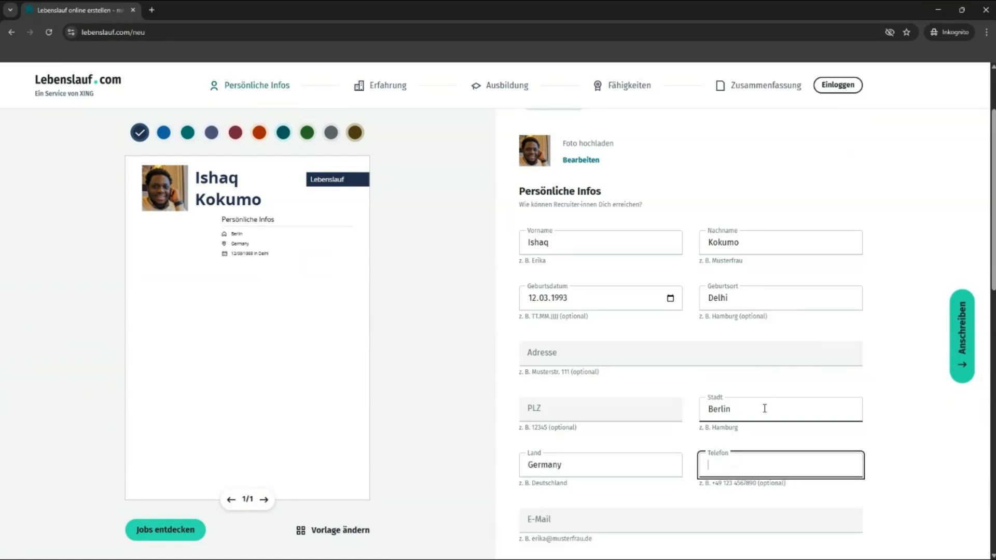
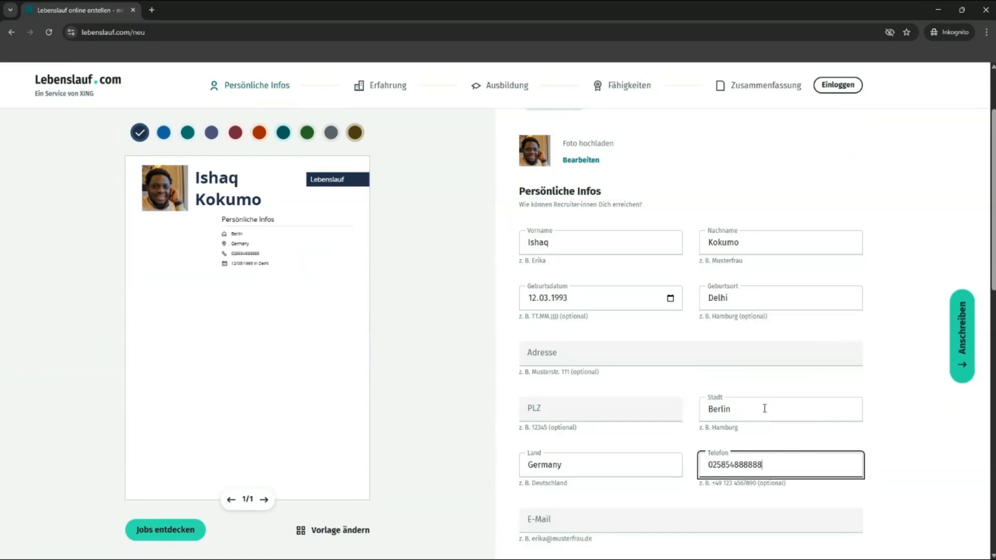
Step: Fill in the e-mail address from the autofill suggestion
{"action": "scroll", "coordinate": [562, 460], "scroll_direction": "down", "scroll_amount": 1}
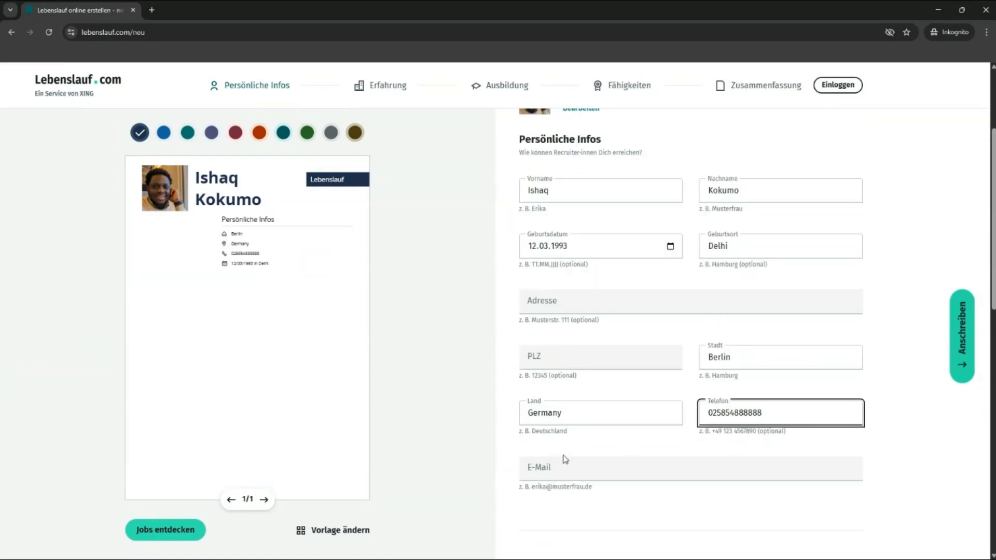
{"action": "left_click", "coordinate": [560, 468]}
{"action": "type", "text": "ma"}
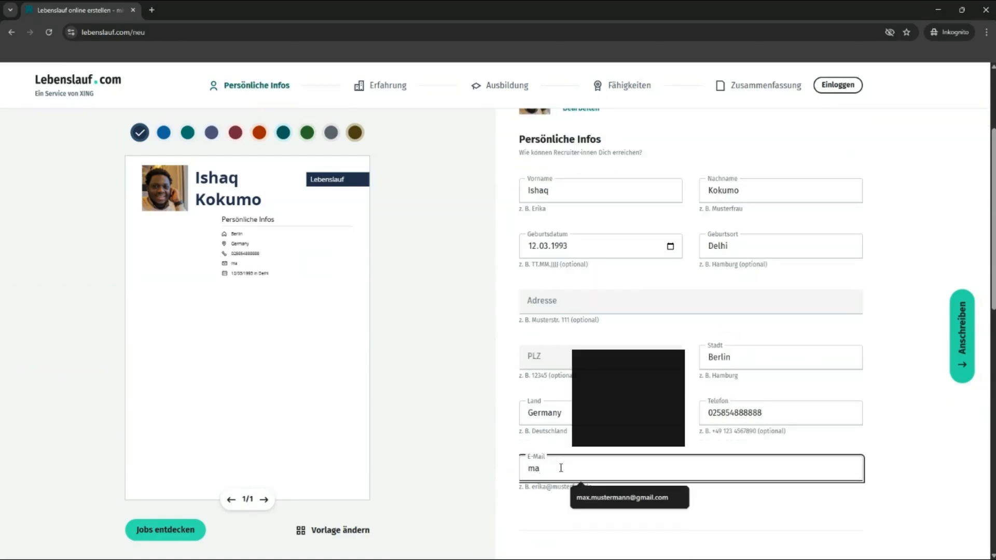
{"action": "left_click", "coordinate": [557, 499]}
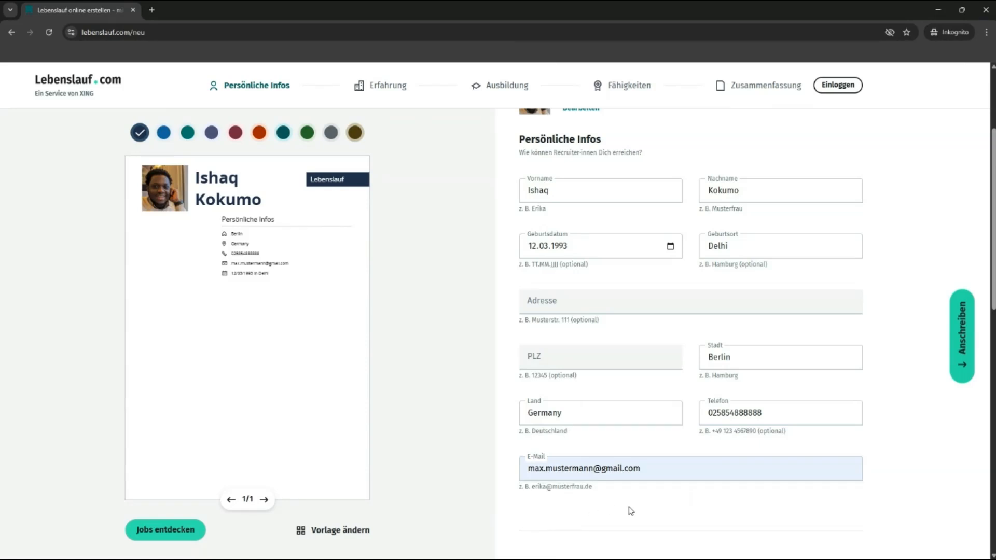
{"action": "scroll", "coordinate": [582, 406], "scroll_direction": "down", "scroll_amount": 3}
Step: Add a work experience entry with job title IT-Administrator and employer Weg2De
{"action": "scroll", "coordinate": [582, 408], "scroll_direction": "down", "scroll_amount": 1}
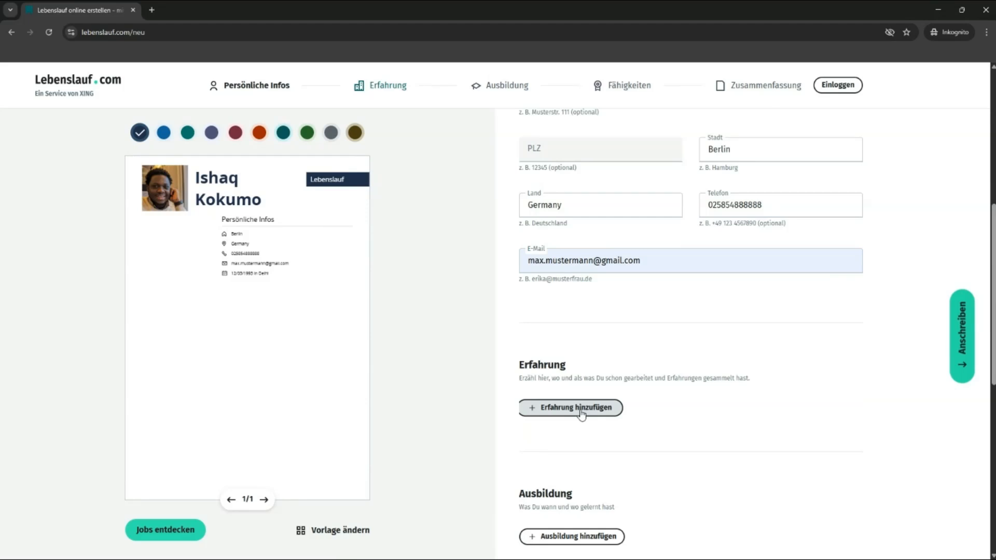
{"action": "left_click", "coordinate": [581, 410]}
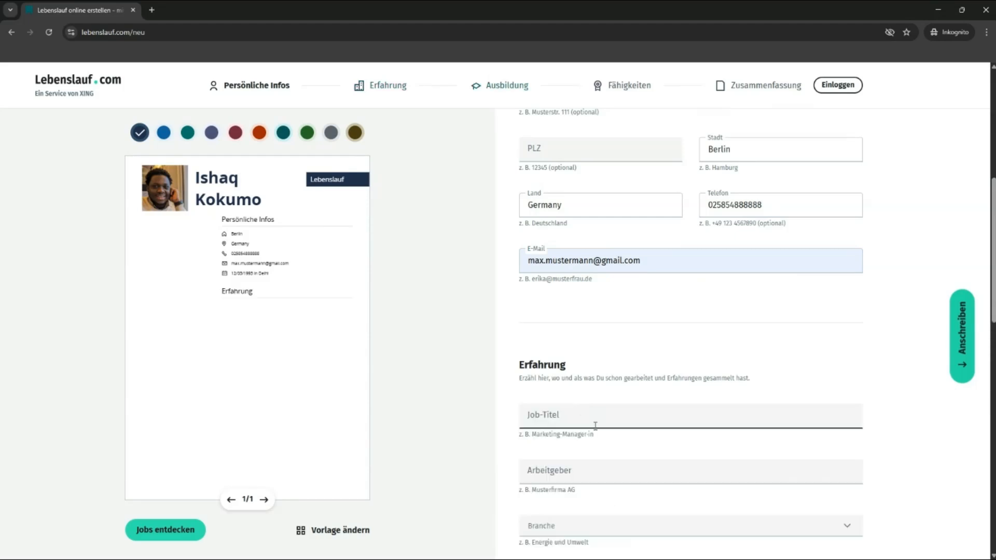
{"action": "left_click", "coordinate": [582, 418]}
{"action": "type", "text": "IT"}
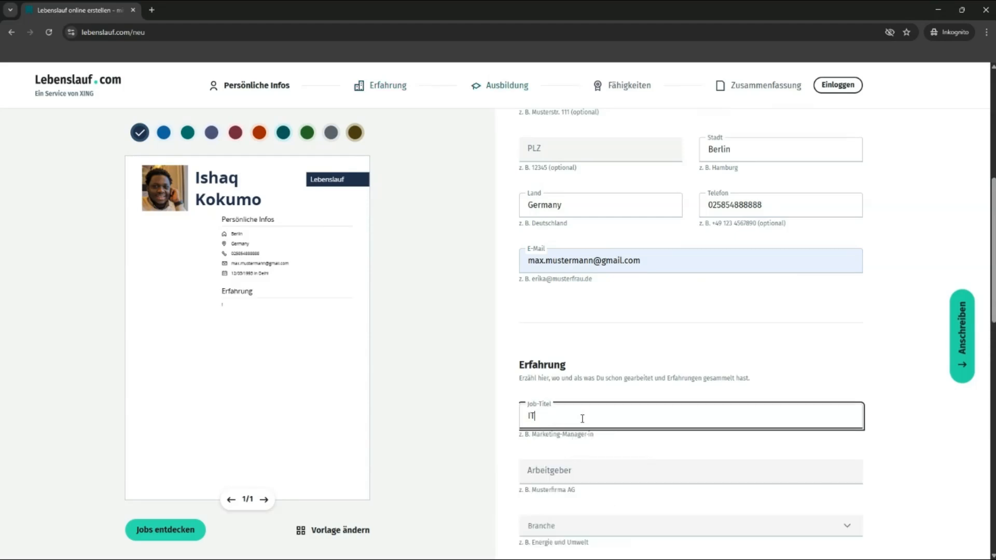
{"action": "type", "text": "-Administrator"}
{"action": "key", "text": "Tab"}
{"action": "type", "text": "Weg2De"}
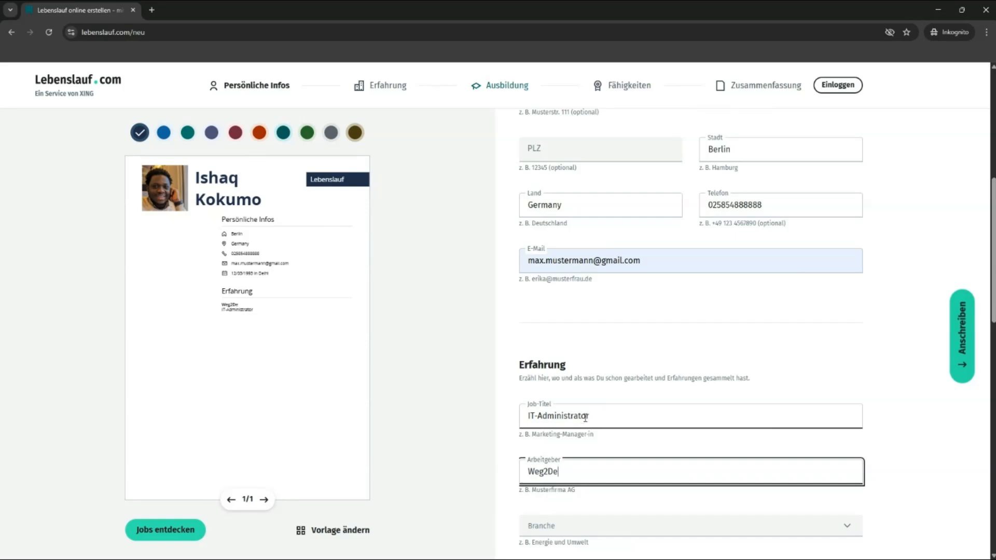
Step: Set industry Personaldienstleistungen, field IT und Softwareentwicklung and career level Mit Berufserfahrung
{"action": "scroll", "coordinate": [585, 418], "scroll_direction": "down", "scroll_amount": 1}
{"action": "left_click", "coordinate": [561, 472]}
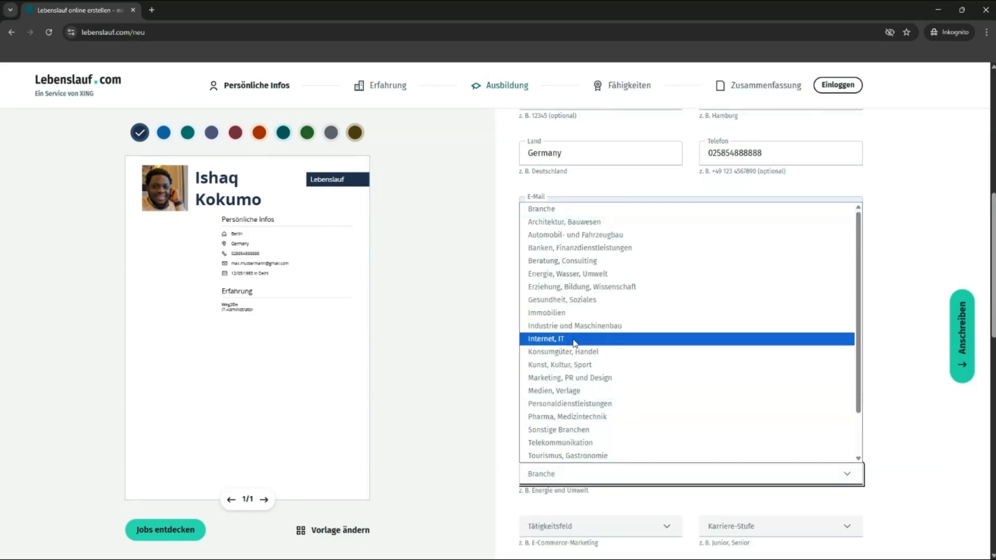
{"action": "scroll", "coordinate": [591, 334], "scroll_direction": "down", "scroll_amount": 1}
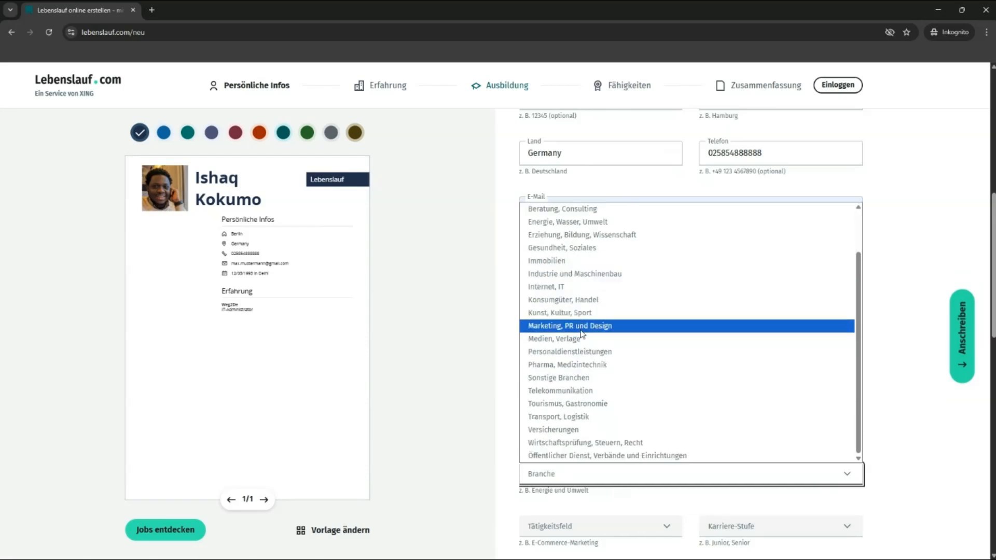
{"action": "left_click", "coordinate": [569, 352]}
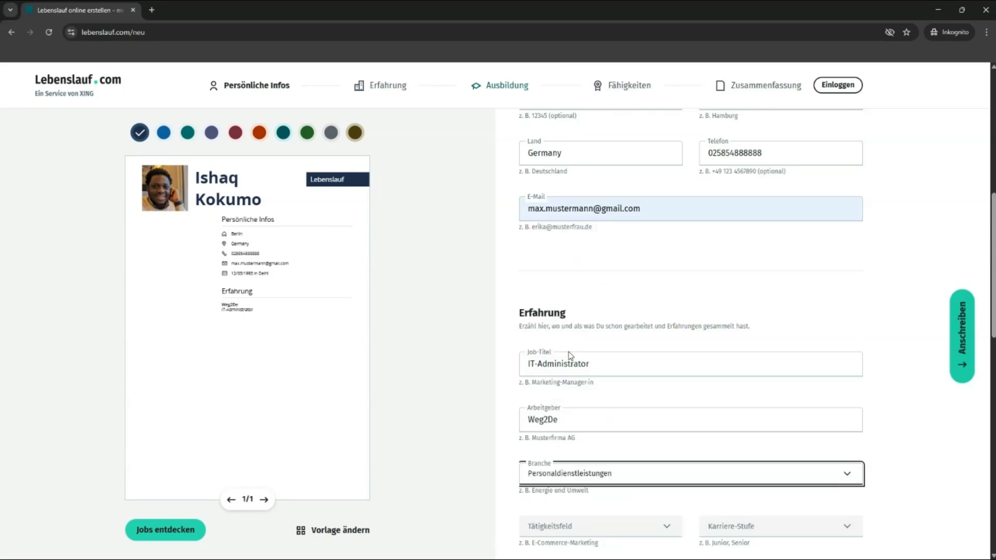
{"action": "scroll", "coordinate": [499, 434], "scroll_direction": "down", "scroll_amount": 3}
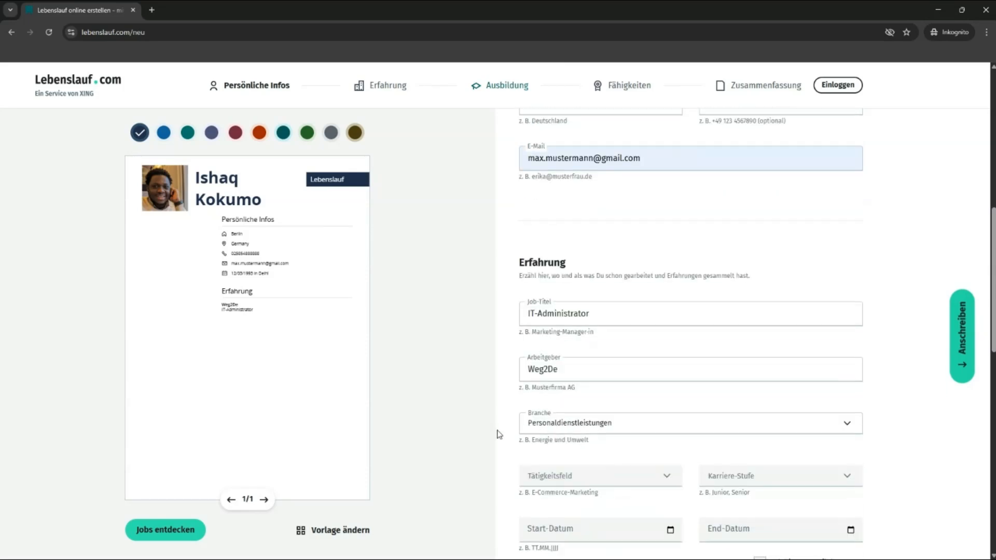
{"action": "left_click", "coordinate": [567, 377]}
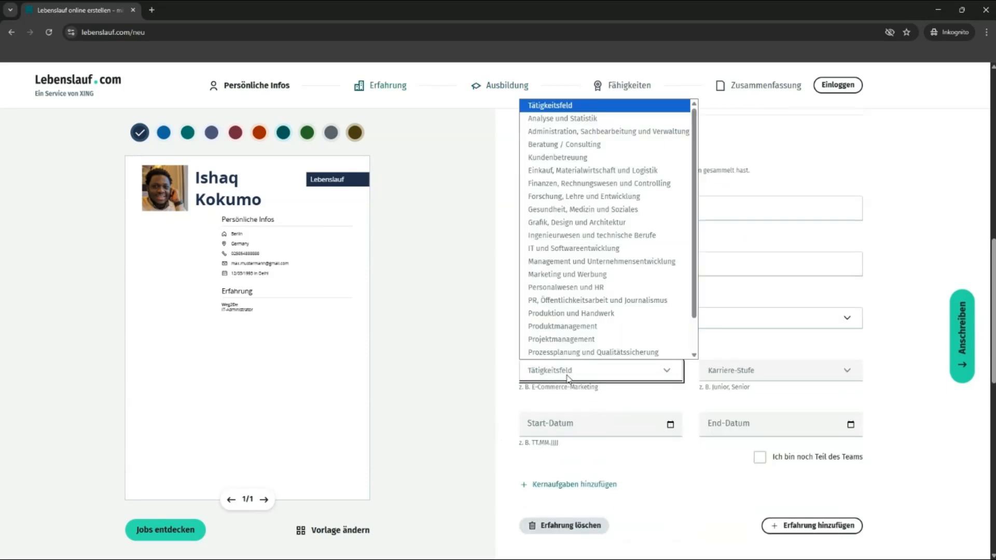
{"action": "left_click", "coordinate": [575, 248]}
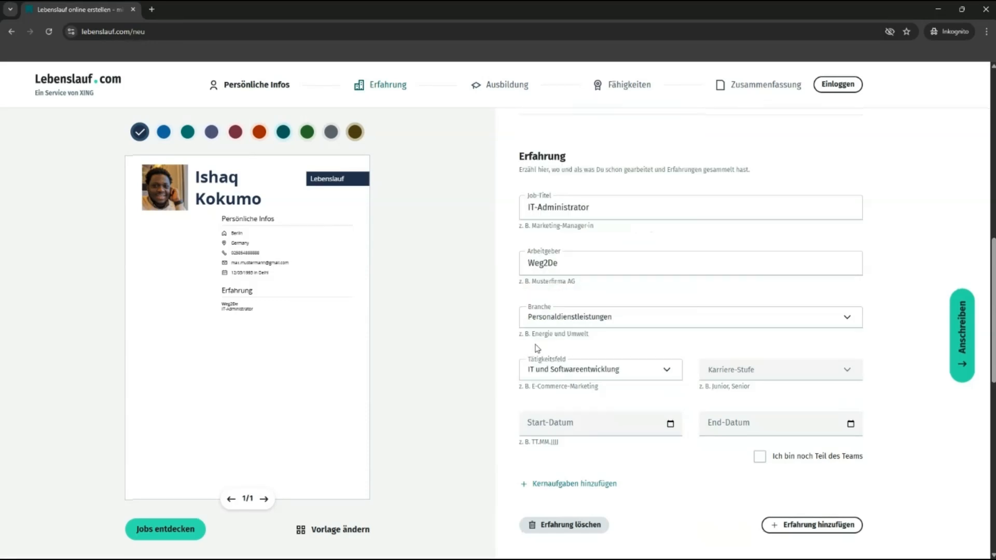
{"action": "left_click", "coordinate": [753, 370]}
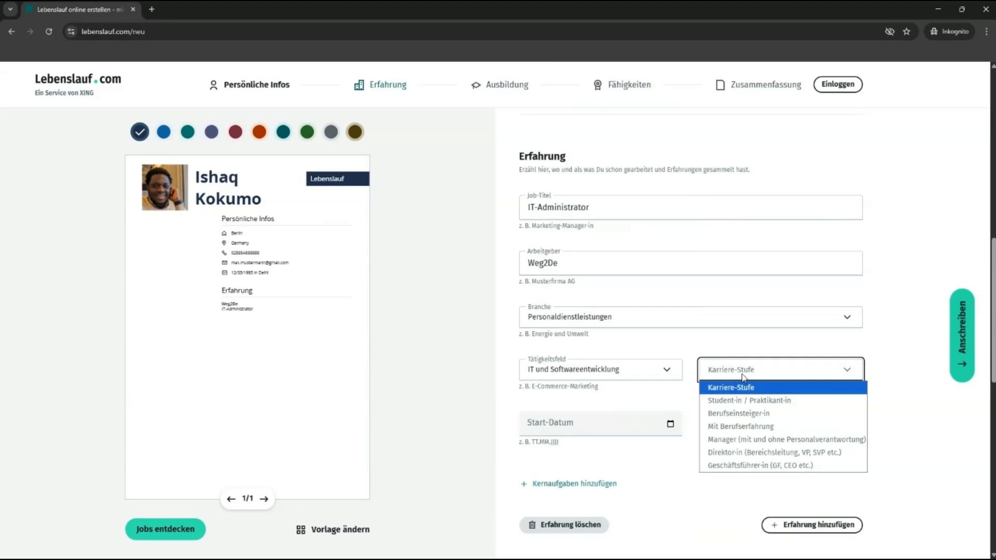
{"action": "left_click", "coordinate": [738, 426]}
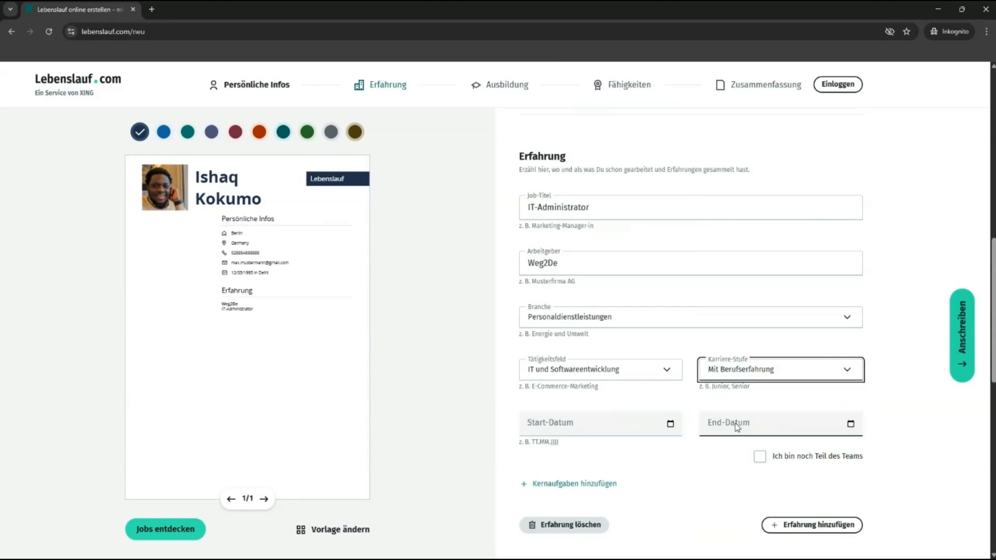
Step: Set start date 01.09.2023 and mark the job as still ongoing
{"action": "left_click", "coordinate": [529, 430]}
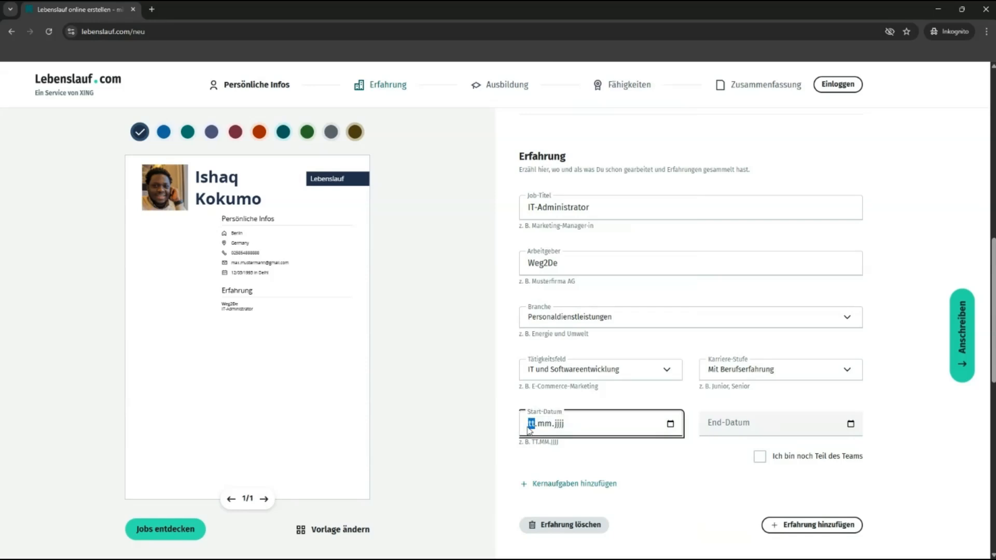
{"action": "type", "text": "01.09.2023"}
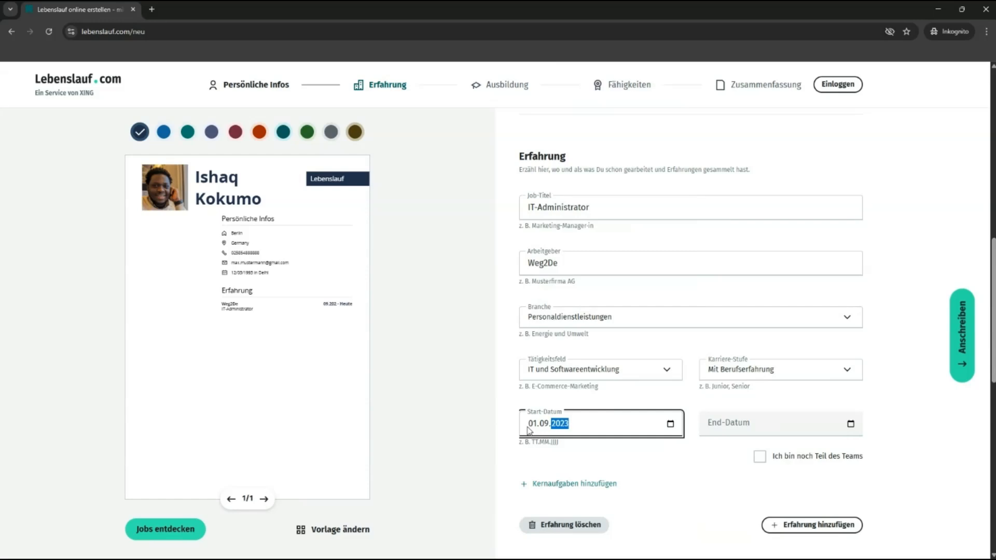
{"action": "key", "text": "Tab"}
{"action": "key", "text": "Tab"}
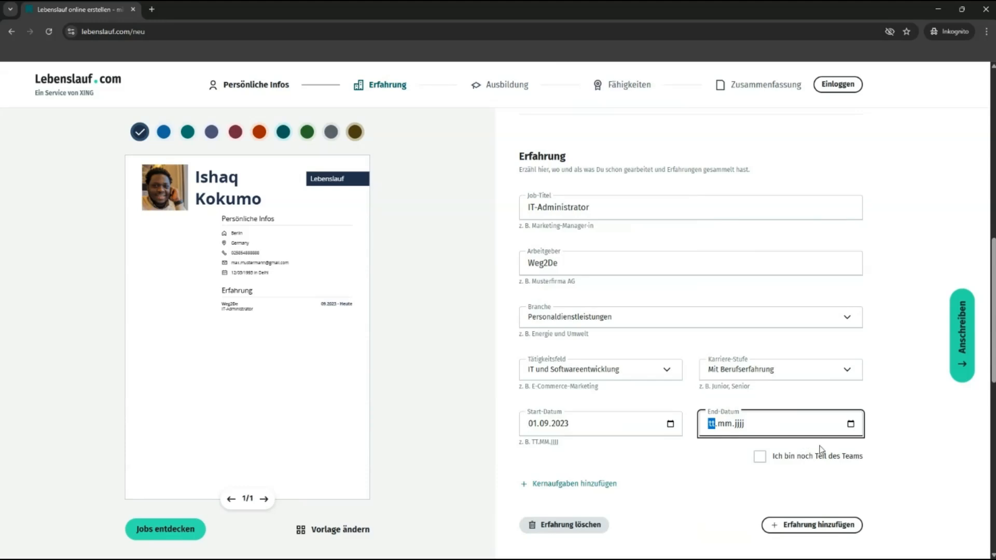
{"action": "left_click", "coordinate": [760, 461]}
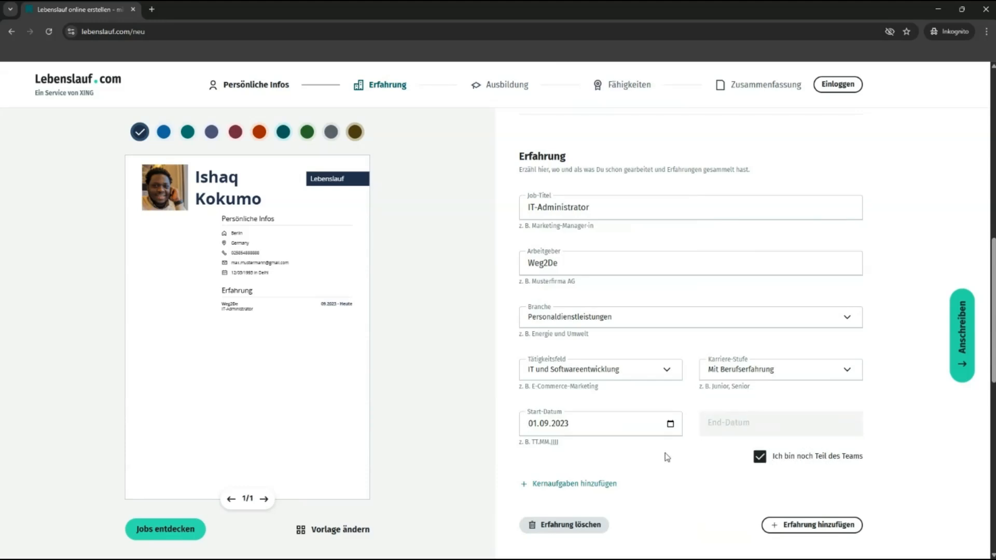
{"action": "scroll", "coordinate": [597, 400], "scroll_direction": "down", "scroll_amount": 2}
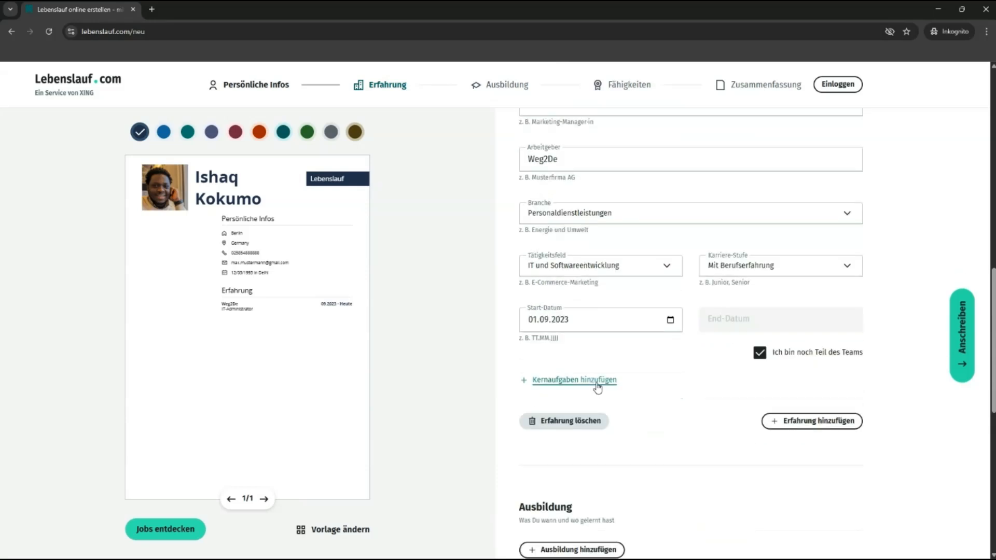
Step: Add core tasks 'Erstellung von Kursen in Moodle' and 'Unterstützung von Kunden aus dem Ausland'
{"action": "left_click", "coordinate": [597, 381]}
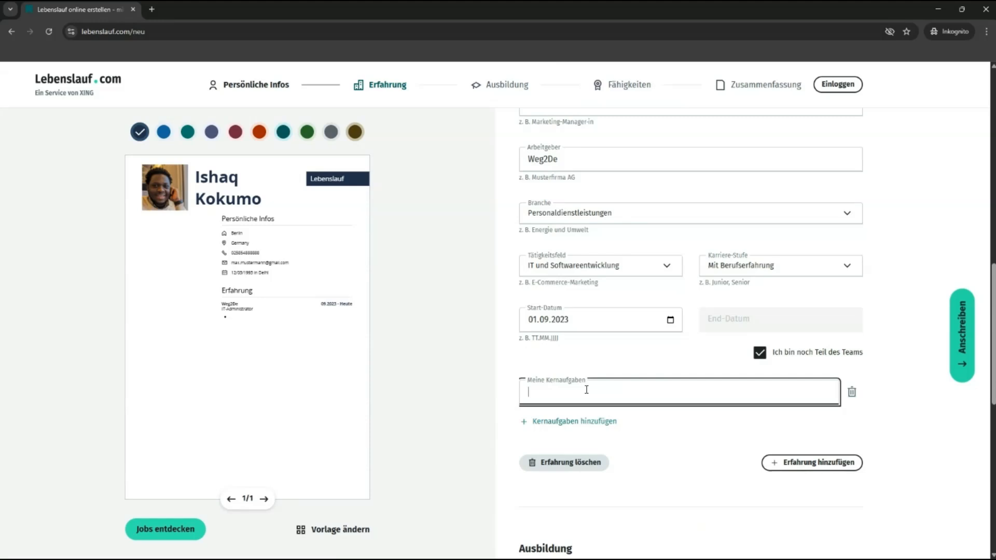
{"action": "type", "text": "Erstellung von Kursen in Moodle"}
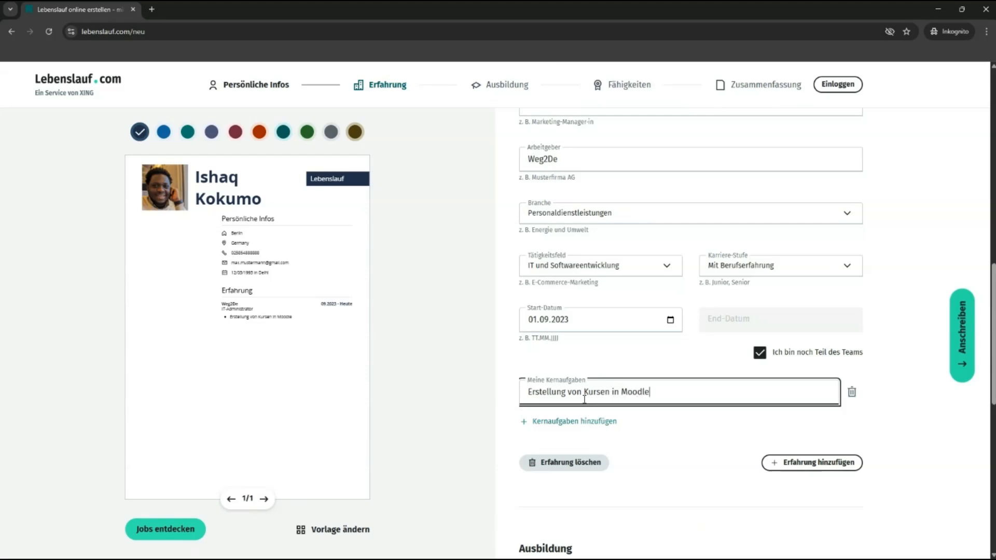
{"action": "left_click", "coordinate": [582, 421]}
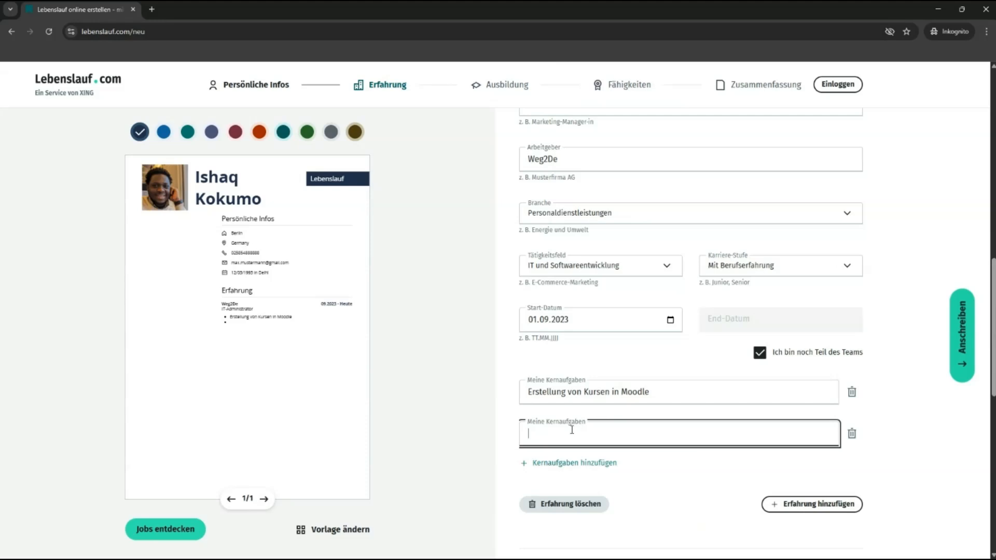
{"action": "type", "text": "Unterst"}
{"action": "type", "text": "üt"}
{"action": "type", "text": "zung o"}
{"action": "type", "text": " con"}
{"action": "key", "text": "BackSpace"}
{"action": "key", "text": "BackSpace"}
{"action": "key", "text": "BackSpace"}
{"action": "key", "text": "BackSpace"}
{"action": "type", "text": "von Kunden aus dem AUs"}
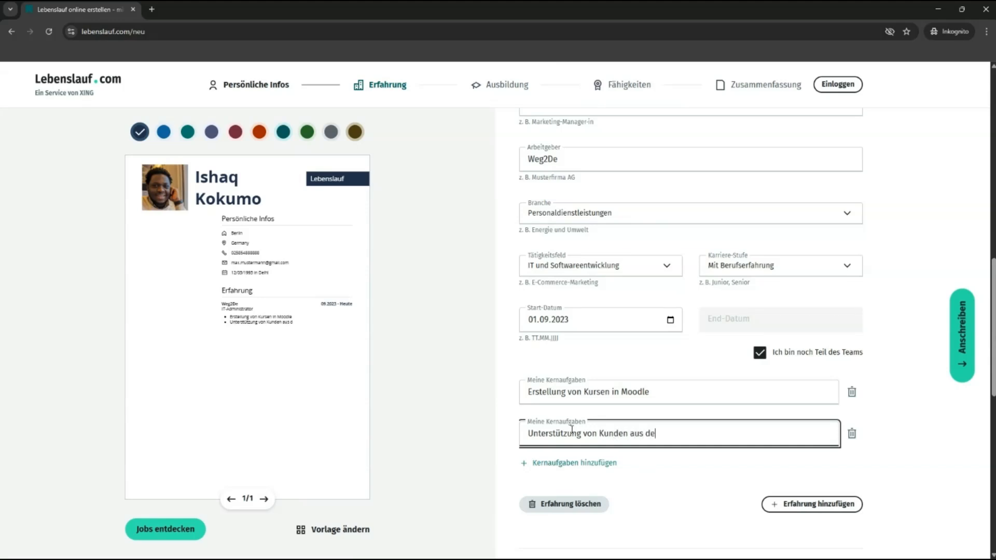
{"action": "key", "text": "BackSpace"}
{"action": "key", "text": "BackSpace"}
{"action": "type", "text": "usland"}
Step: Add a third core task, 'Kundenberatung'
{"action": "left_click", "coordinate": [569, 463]}
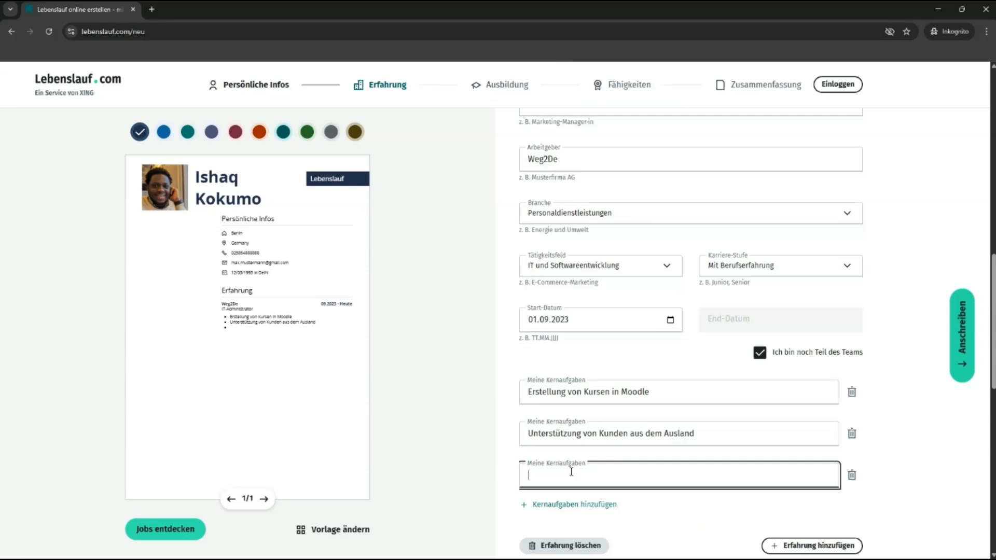
{"action": "type", "text": "Kundenberatung"}
{"action": "left_click", "coordinate": [468, 450]}
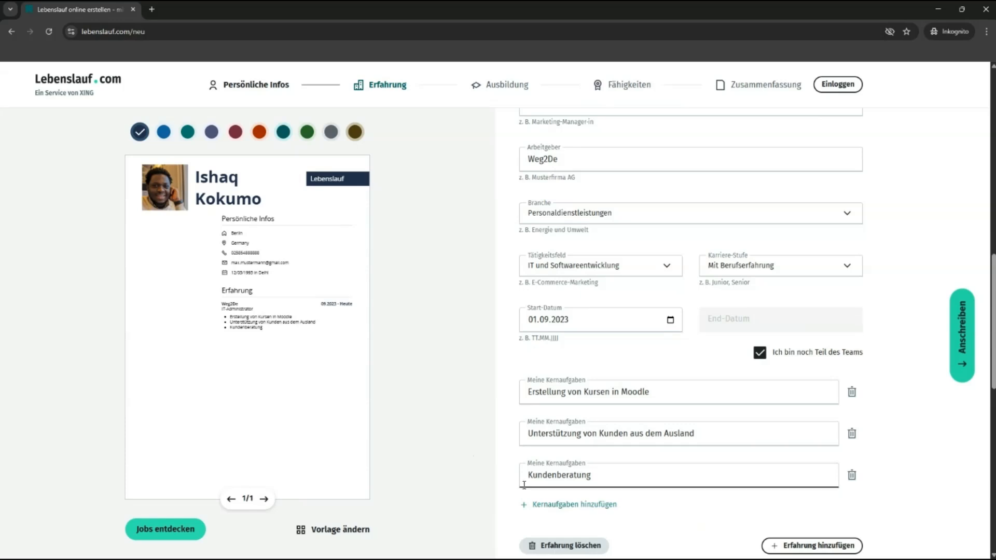
{"action": "scroll", "coordinate": [723, 494], "scroll_direction": "down", "scroll_amount": 1}
Step: Add a second experience entry: Network Engineer at Google
{"action": "left_click", "coordinate": [809, 492]}
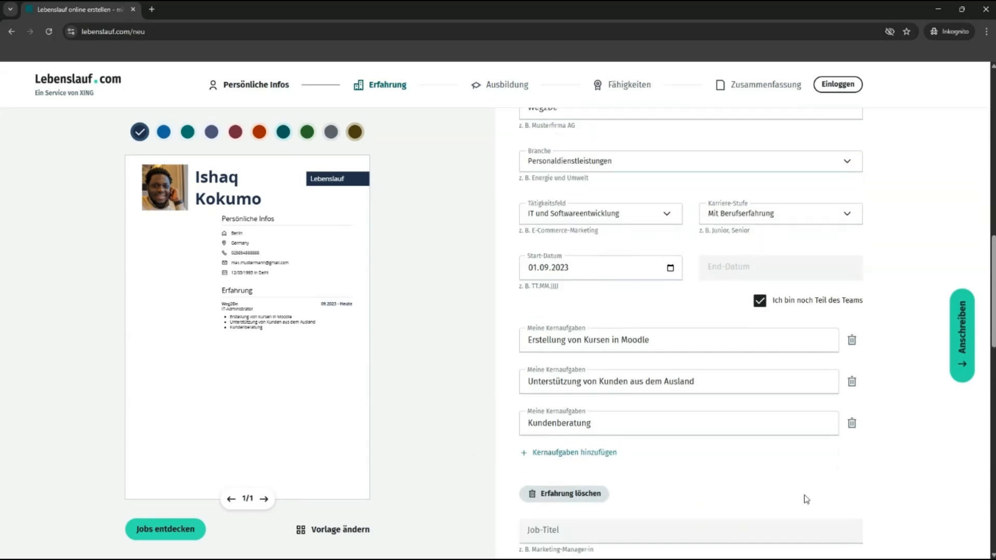
{"action": "left_click", "coordinate": [629, 527]}
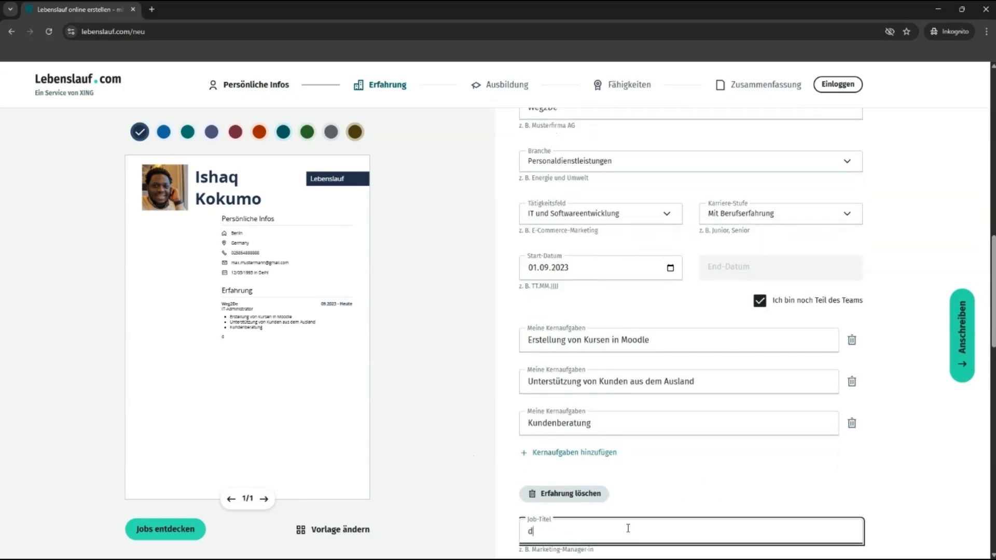
{"action": "type", "text": "dddddd"}
{"action": "left_click_drag", "start_coordinate": [588, 528], "coordinate": [517, 539]}
{"action": "type", "text": "Network Engineer"}
{"action": "scroll", "coordinate": [693, 473], "scroll_direction": "down", "scroll_amount": 1}
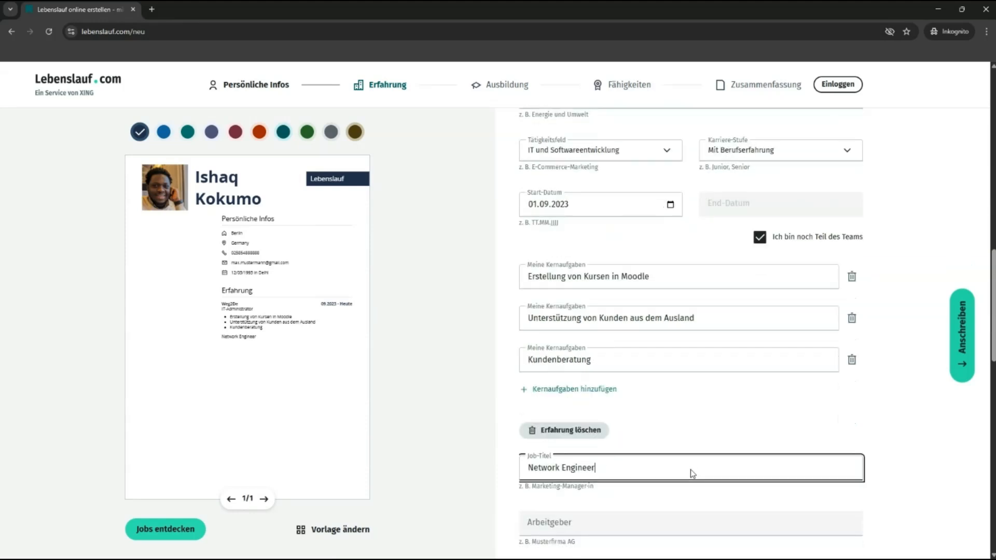
{"action": "scroll", "coordinate": [693, 474], "scroll_direction": "down", "scroll_amount": 1}
{"action": "left_click", "coordinate": [634, 482]}
{"action": "type", "text": "Goo"}
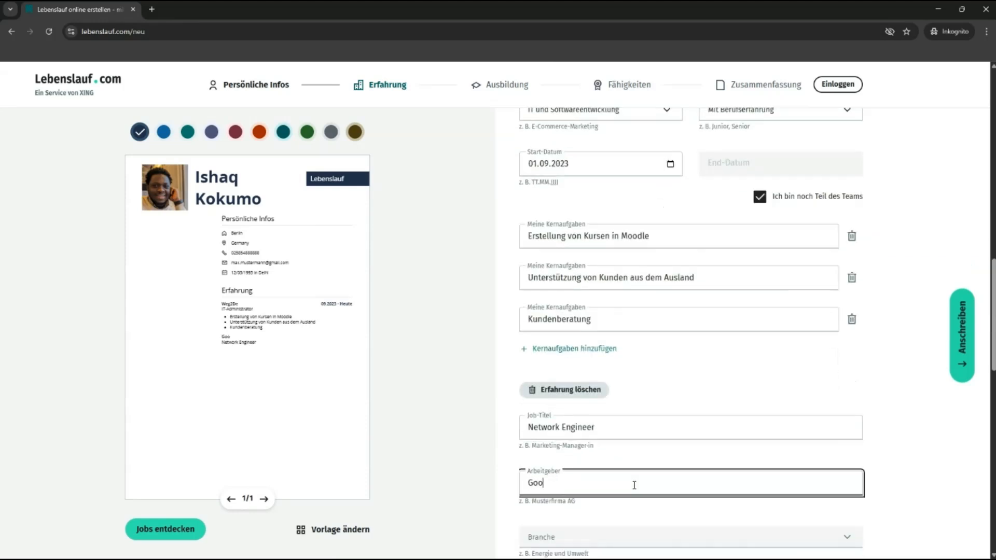
{"action": "type", "text": "gle"}
Step: Set industry Internet, IT, field IT und Softwareentwicklung and career level Mit Berufserfahrung
{"action": "scroll", "coordinate": [636, 482], "scroll_direction": "down", "scroll_amount": 2}
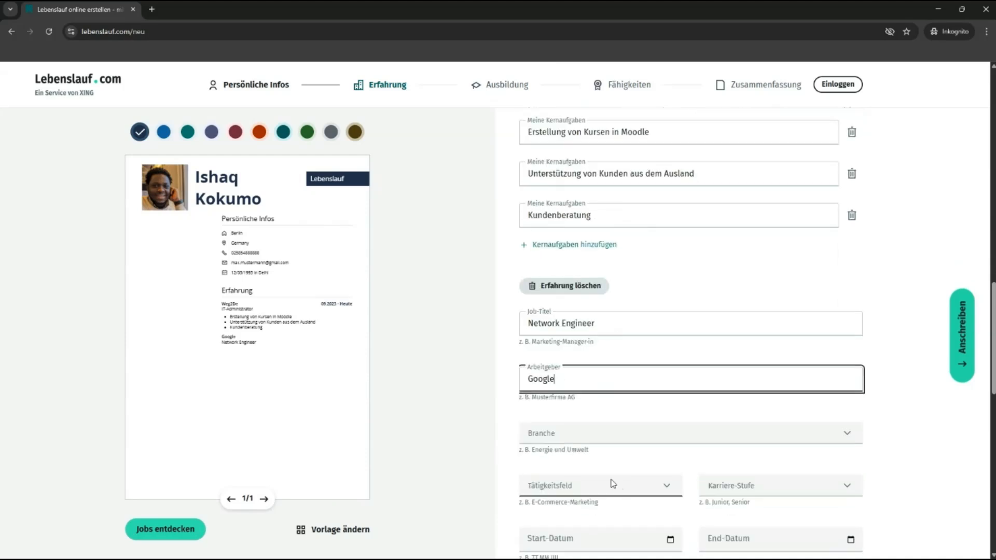
{"action": "left_click", "coordinate": [593, 432]}
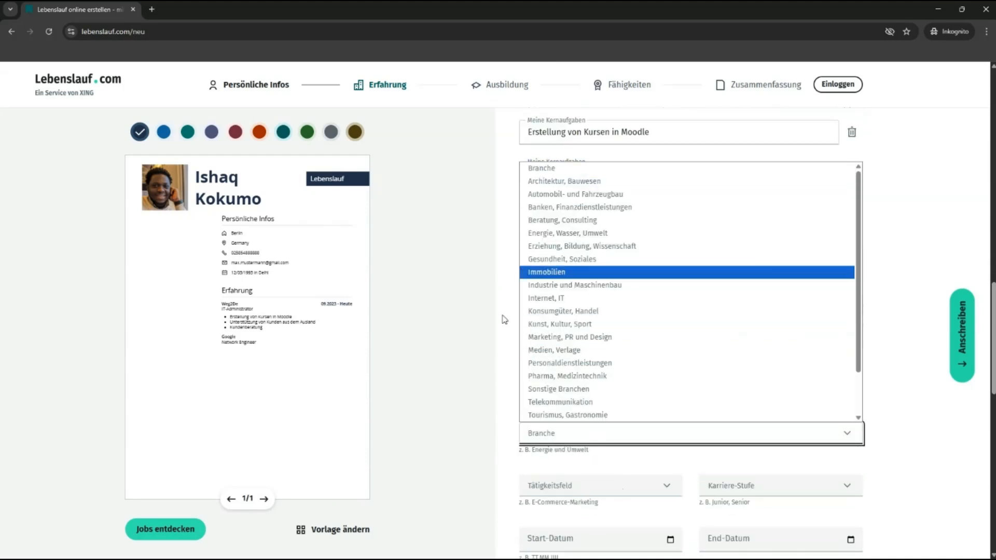
{"action": "left_click", "coordinate": [546, 299]}
{"action": "scroll", "coordinate": [545, 394], "scroll_direction": "down", "scroll_amount": 2}
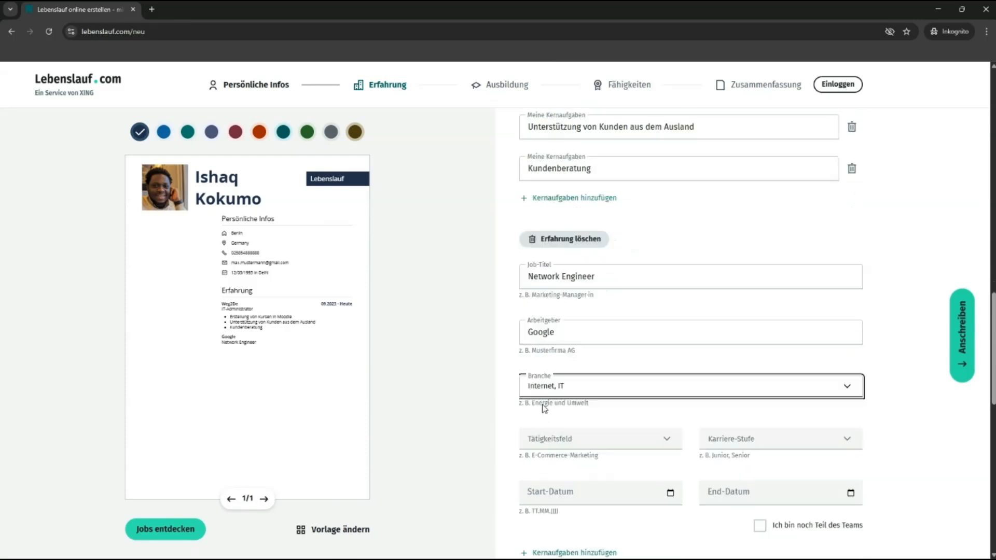
{"action": "left_click", "coordinate": [550, 382]}
{"action": "left_click", "coordinate": [587, 260]}
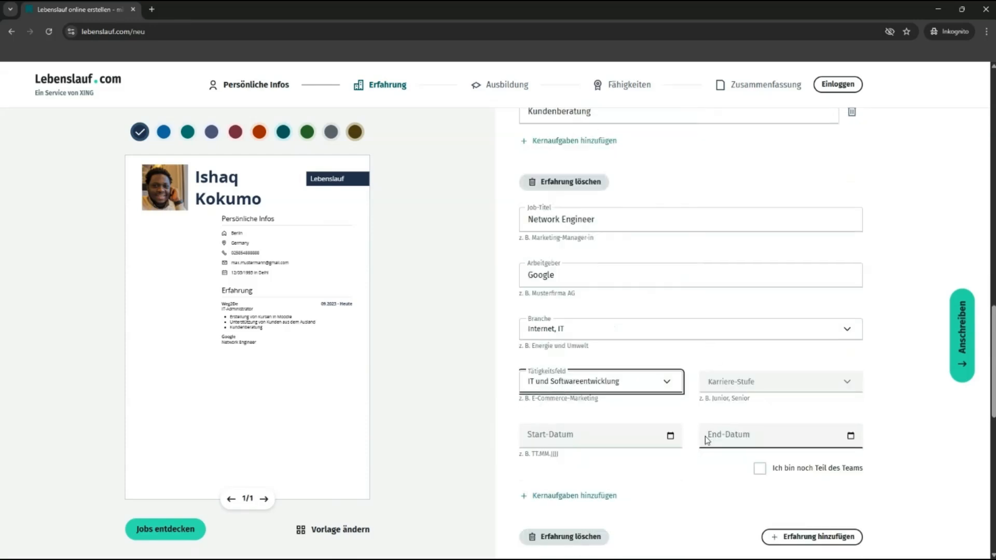
{"action": "left_click", "coordinate": [727, 390]}
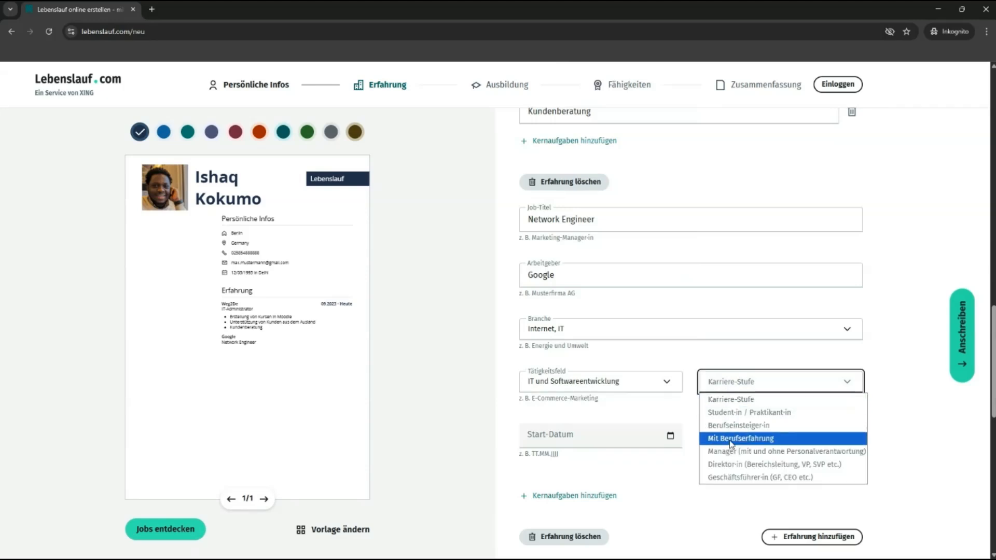
{"action": "left_click", "coordinate": [730, 438]}
Step: Set the end date to 31.08.2023 and add an empty core-task line
{"action": "left_click", "coordinate": [712, 440]}
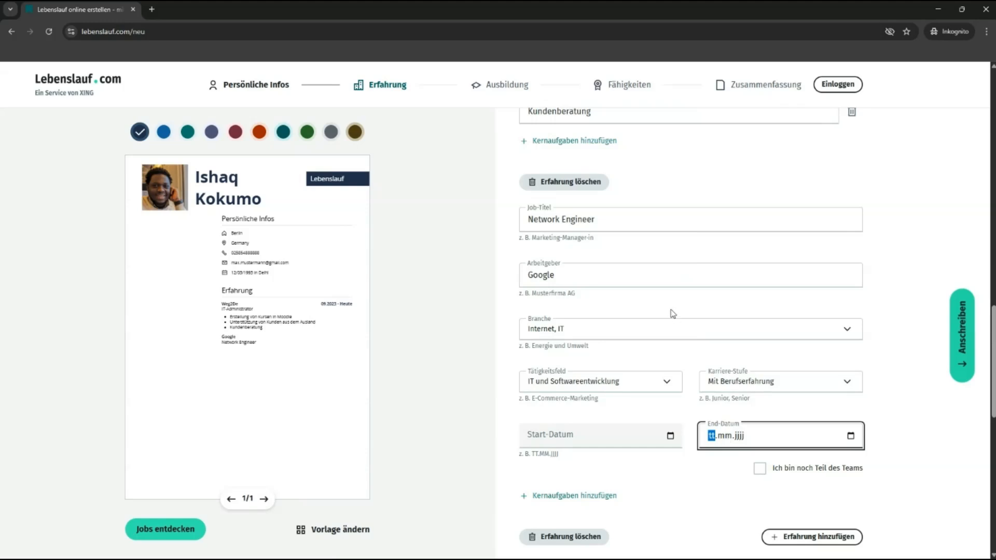
{"action": "scroll", "coordinate": [640, 315], "scroll_direction": "up", "scroll_amount": 5}
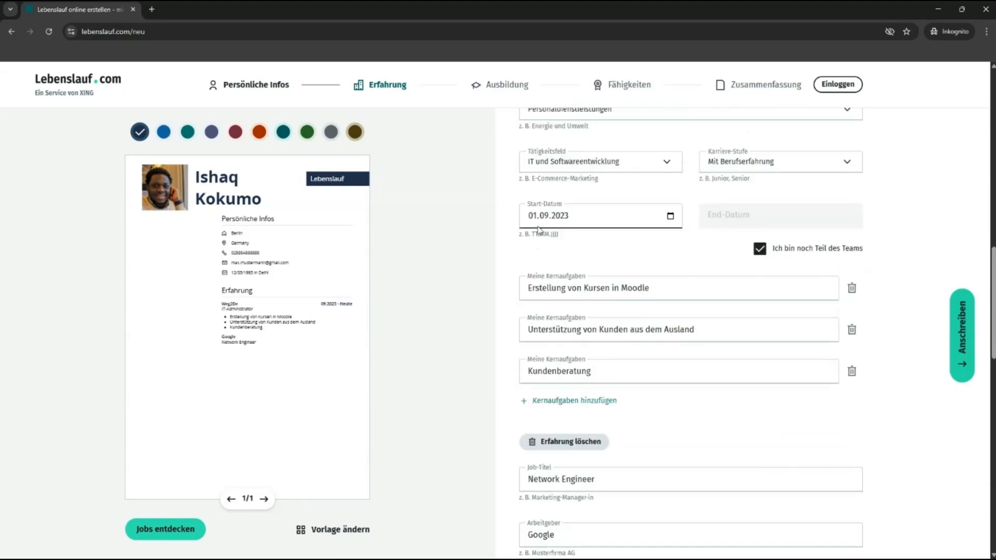
{"action": "scroll", "coordinate": [794, 418], "scroll_direction": "down", "scroll_amount": 6}
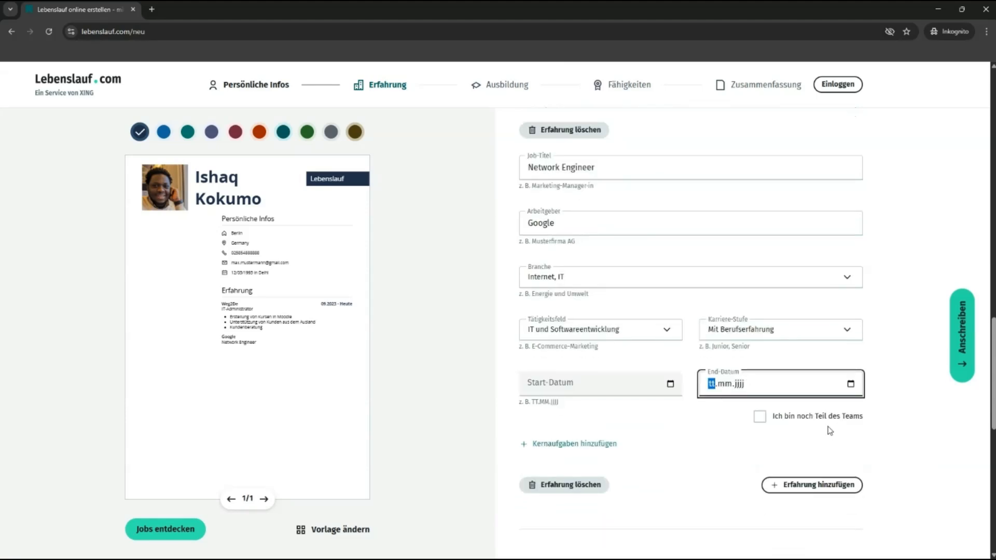
{"action": "type", "text": "31.08.2023"}
{"action": "left_click", "coordinate": [886, 397]}
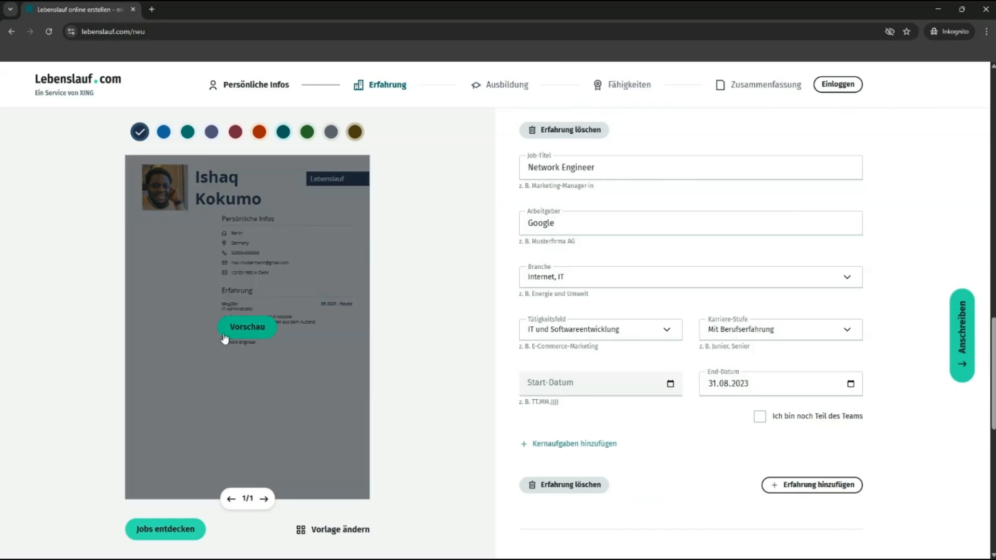
{"action": "left_click", "coordinate": [563, 444]}
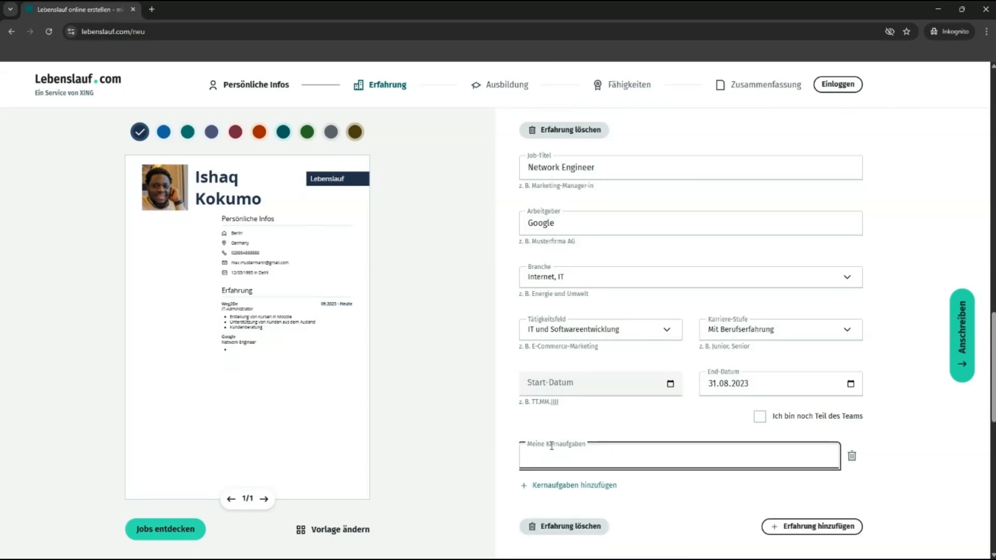
Step: Set the Google job's start date to 01.01.2022
{"action": "left_click", "coordinate": [529, 386]}
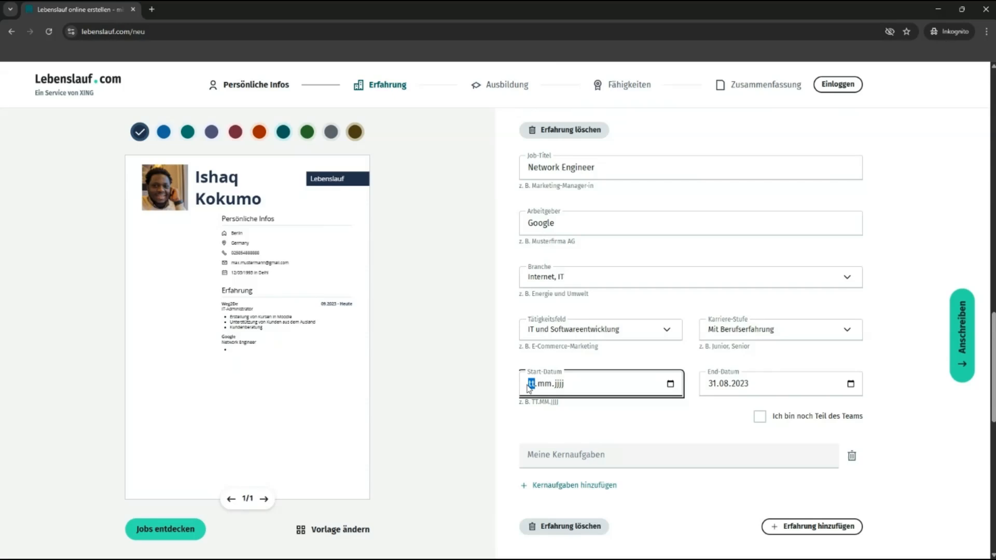
{"action": "type", "text": "01.01.2022"}
{"action": "left_click", "coordinate": [498, 418]}
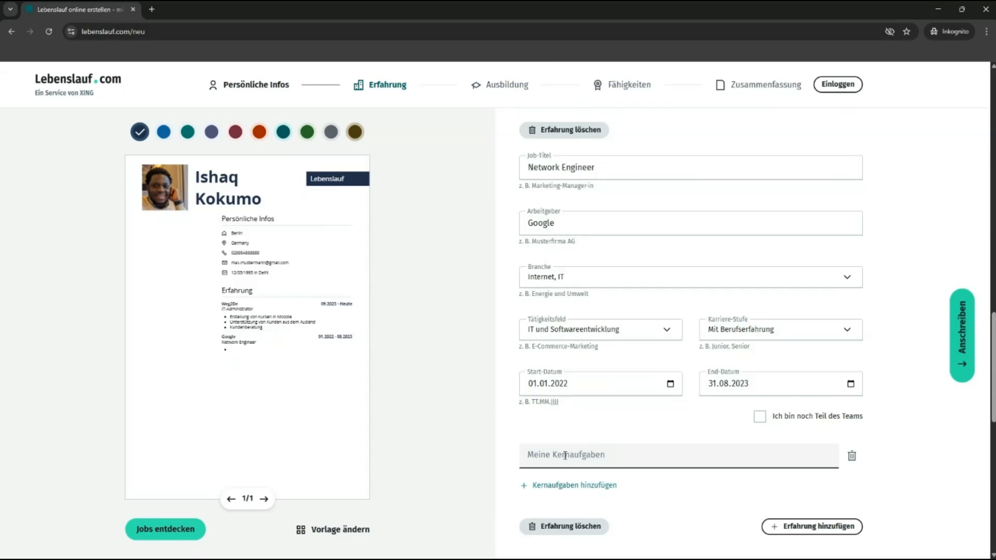
Step: Add core tasks 'Creating Vlans' and 'Routing & Switching' to the Google job
{"action": "left_click", "coordinate": [565, 455]}
{"action": "type", "text": "C"}
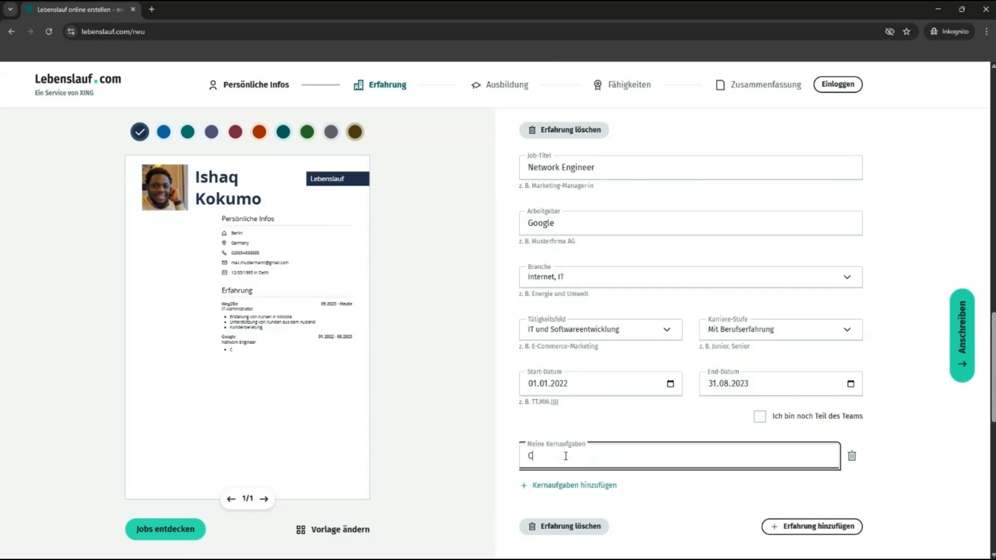
{"action": "type", "text": "reating Vlans"}
{"action": "left_click", "coordinate": [538, 485]}
{"action": "type", "text": "Routing"}
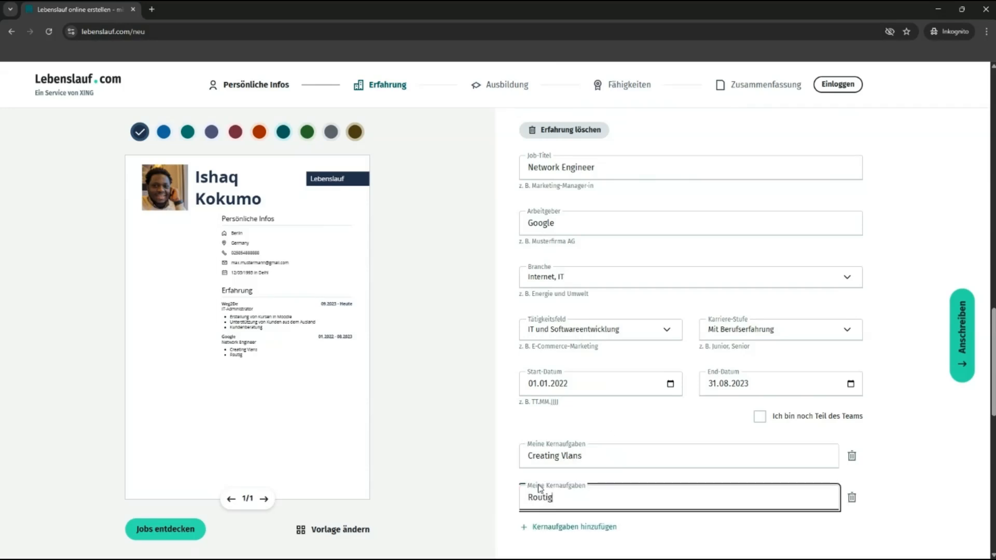
{"action": "type", "text": "& Switching"}
{"action": "left_click", "coordinate": [446, 381]}
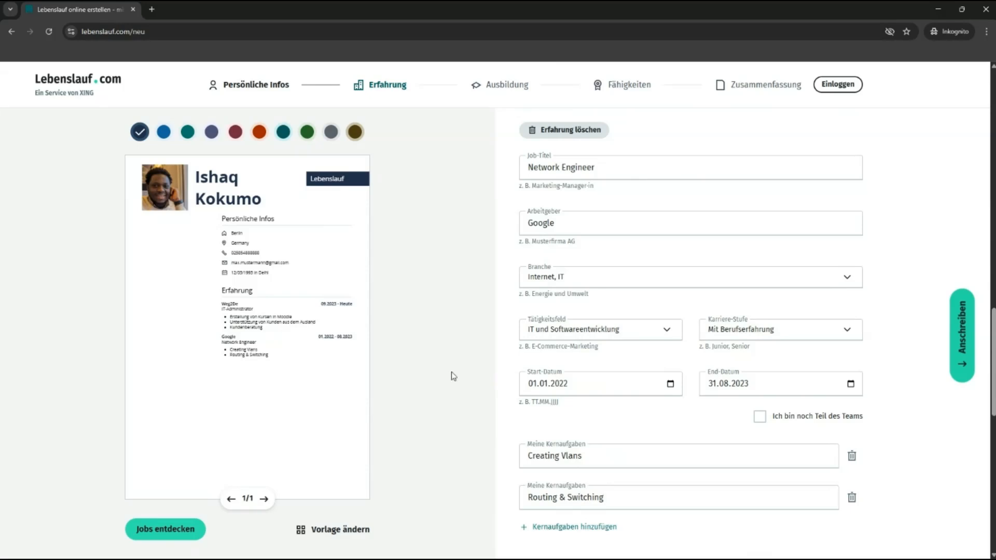
{"action": "scroll", "coordinate": [451, 378], "scroll_direction": "down", "scroll_amount": 4}
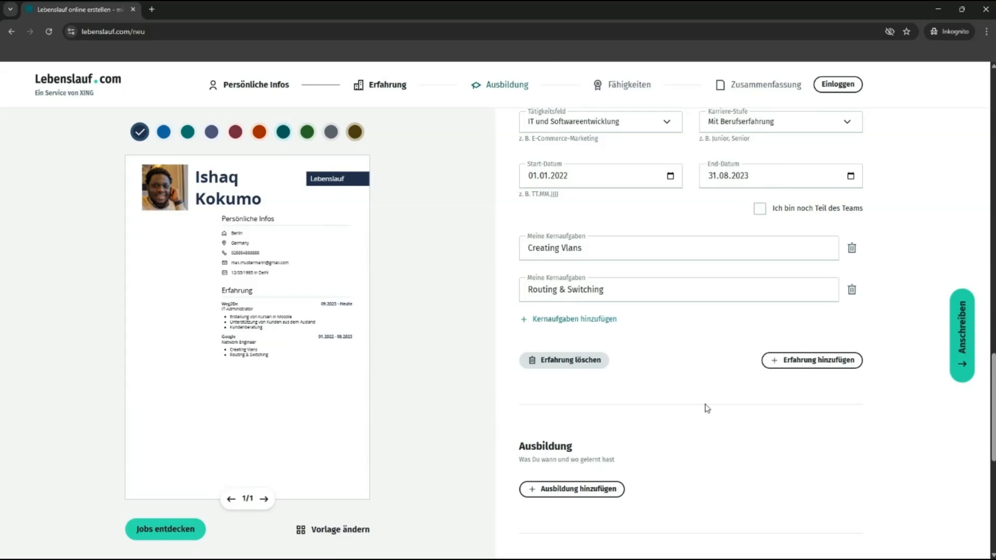
Step: Add an education entry with field of study 'Fachinformatiker für Systemintegration'
{"action": "scroll", "coordinate": [589, 382], "scroll_direction": "down", "scroll_amount": 1}
{"action": "left_click_drag", "start_coordinate": [592, 396], "coordinate": [510, 399]}
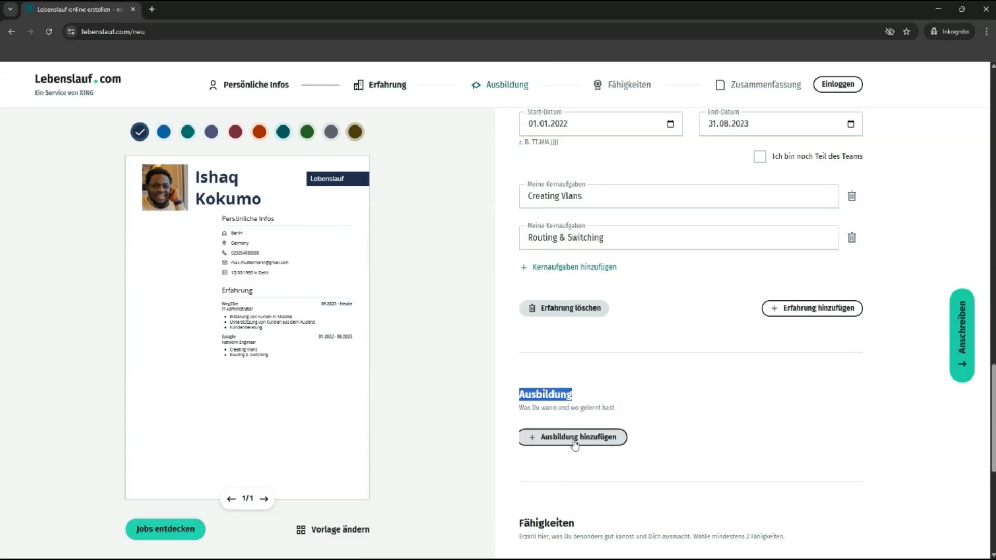
{"action": "left_click", "coordinate": [574, 441]}
{"action": "left_click", "coordinate": [568, 444]}
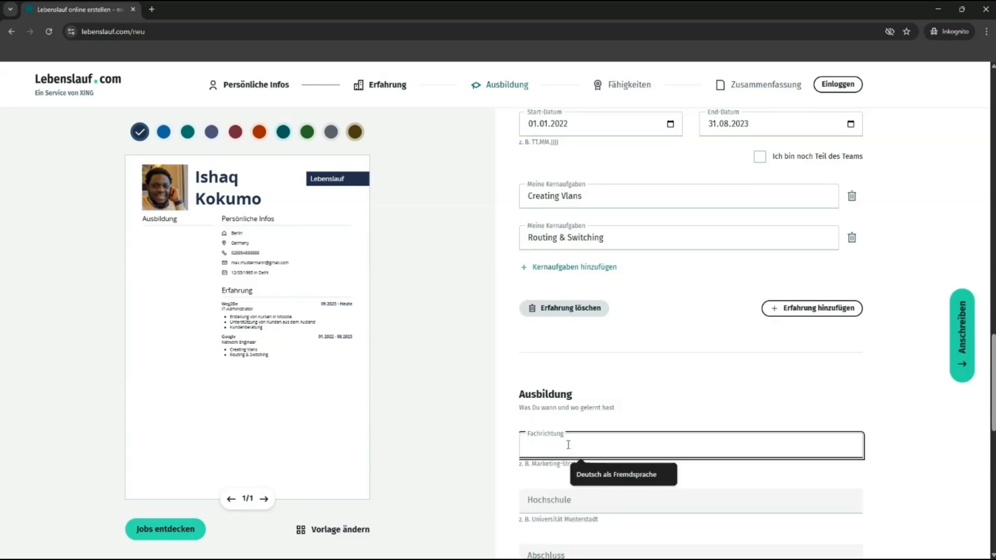
{"action": "type", "text": "Fachi"}
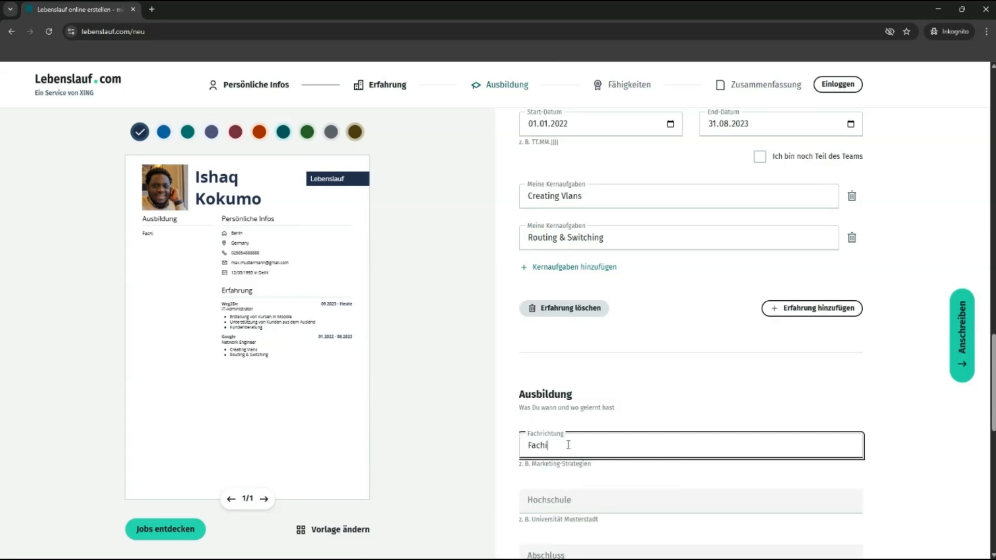
{"action": "type", "text": "nformatiker für Systemintegra"}
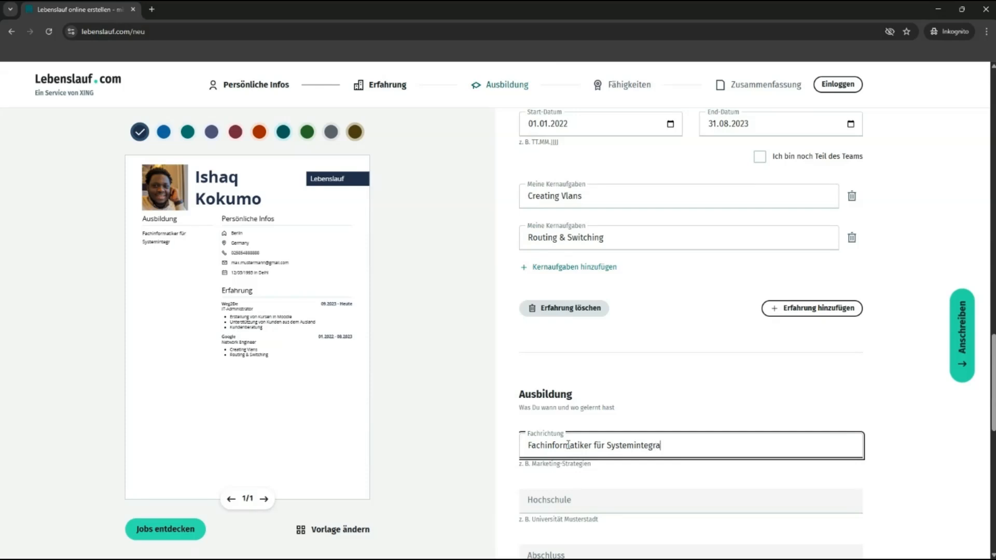
{"action": "type", "text": "tion"}
{"action": "left_click", "coordinate": [680, 419]}
{"action": "scroll", "coordinate": [679, 418], "scroll_direction": "down", "scroll_amount": 2}
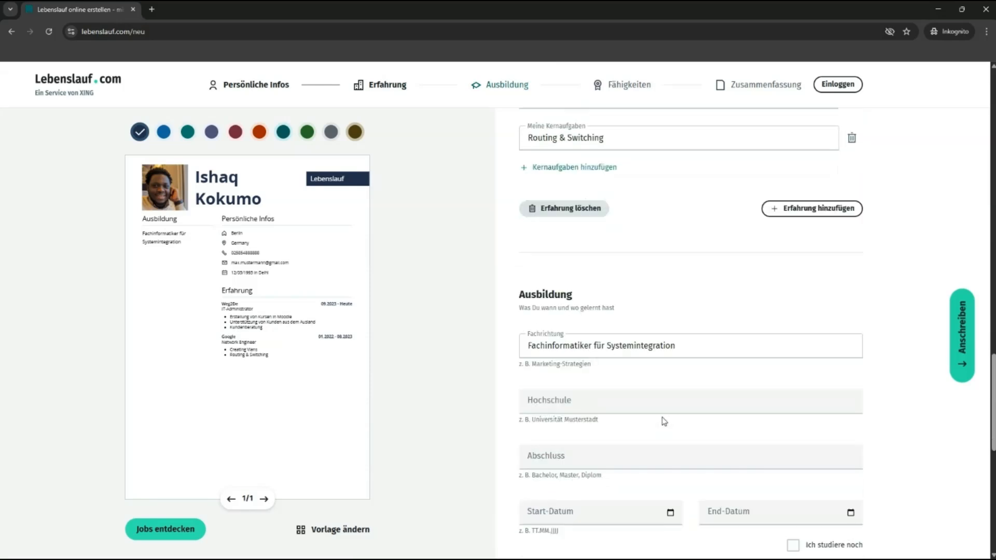
Step: Enter 'Albert Einstein Berufsschule' as the school and 'IHK-FISI' as the degree
{"action": "left_click", "coordinate": [563, 389]}
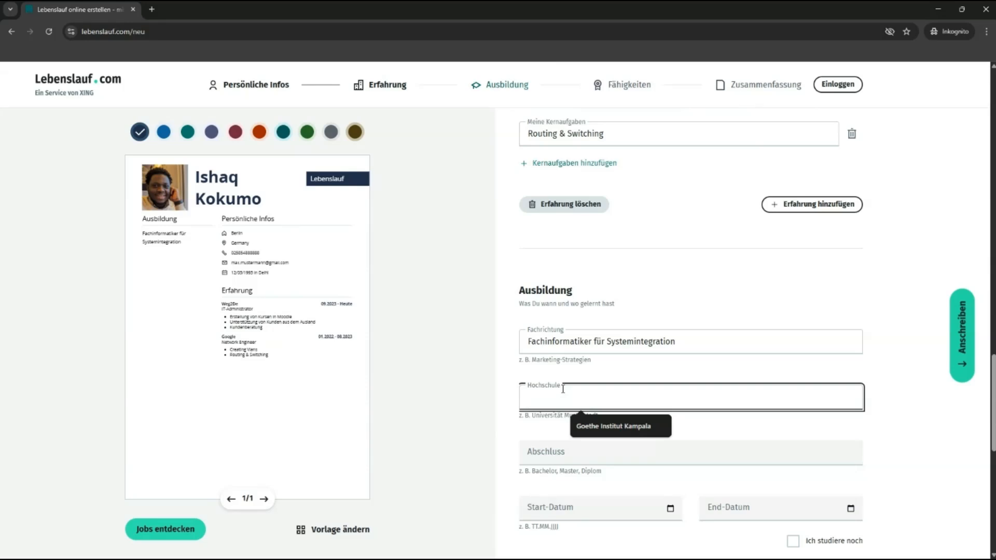
{"action": "type", "text": "Albe"}
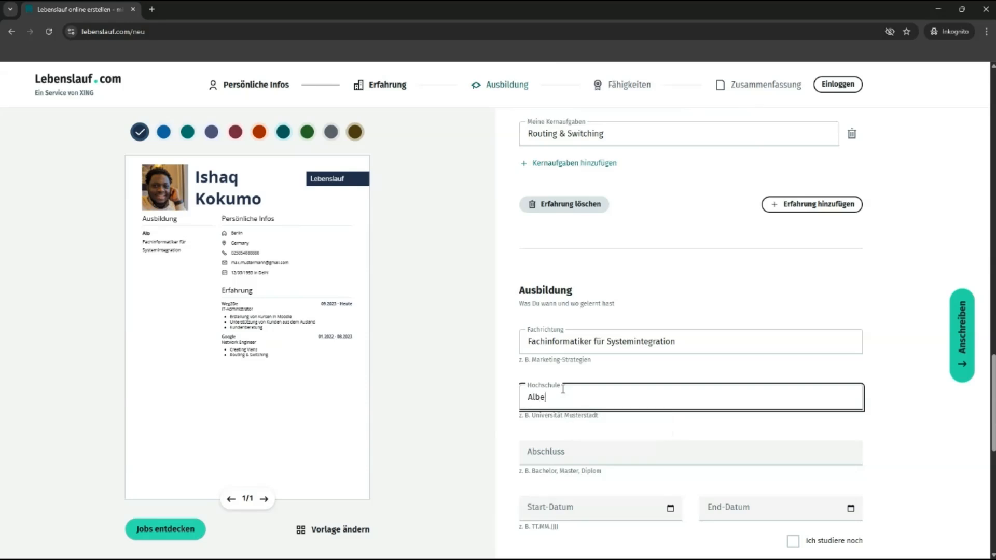
{"action": "type", "text": "rt Einstein Berufsschule"}
{"action": "key", "text": "Tab"}
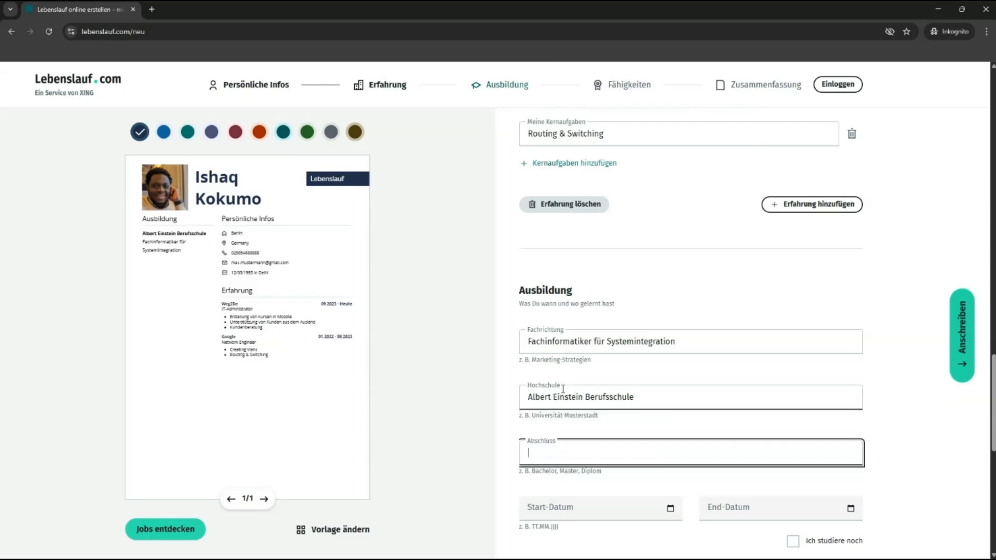
{"action": "type", "text": "IHK"}
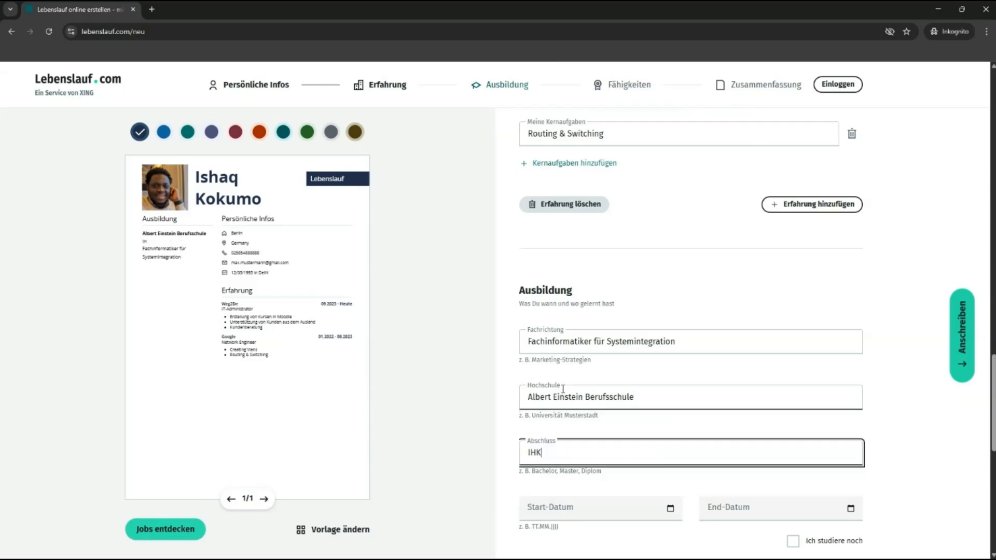
{"action": "type", "text": "-Fachinformatiker für "}
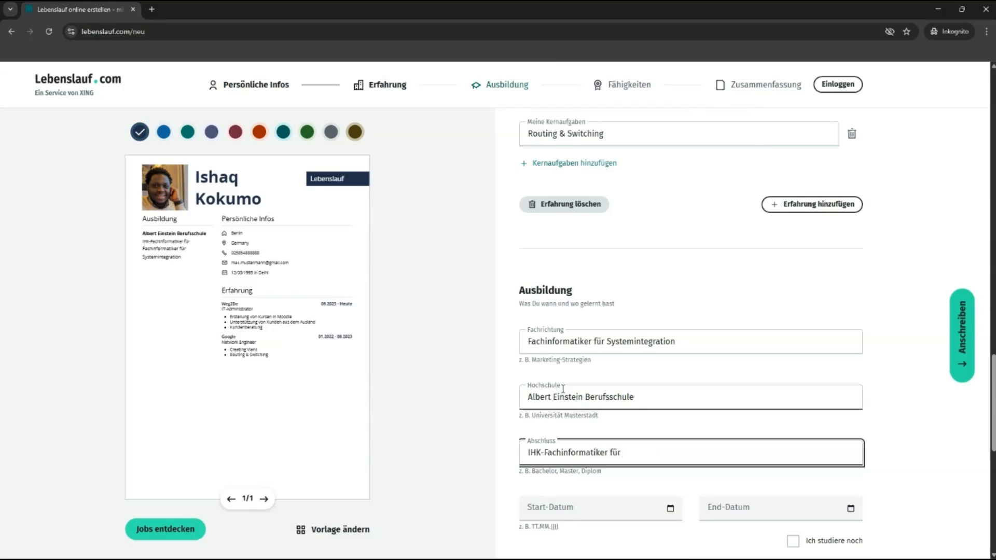
{"action": "type", "text": "Systemintegration"}
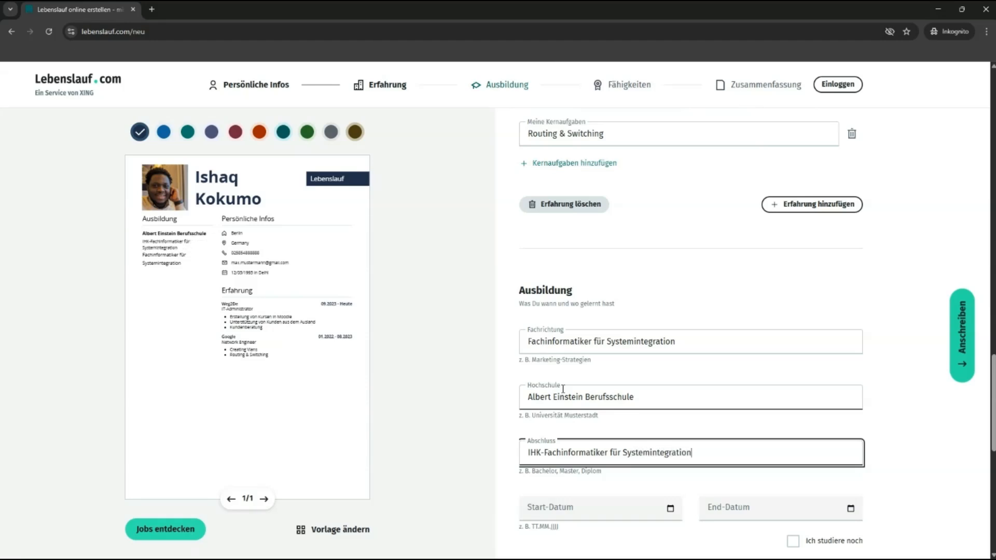
{"action": "key", "text": "Tab"}
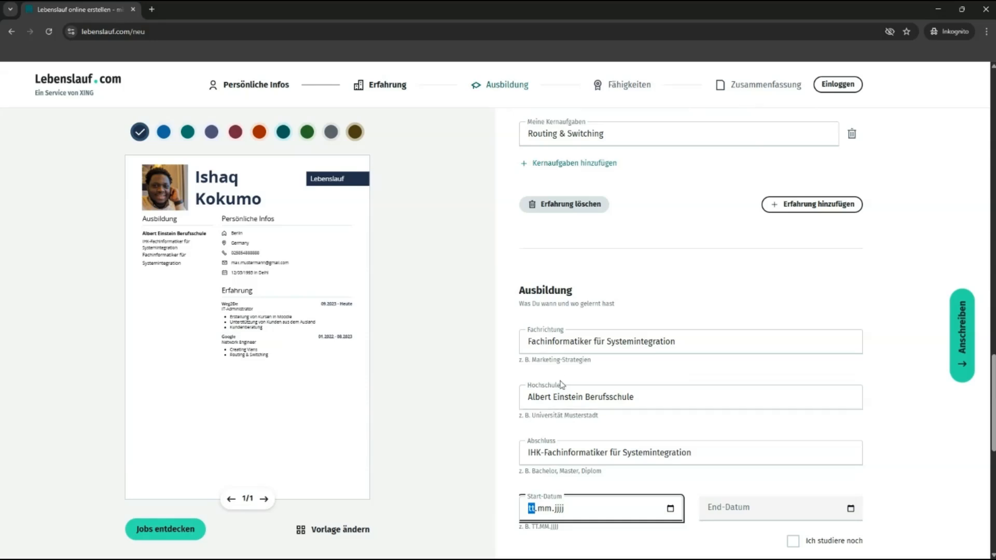
{"action": "left_click_drag", "start_coordinate": [701, 454], "coordinate": [548, 451]}
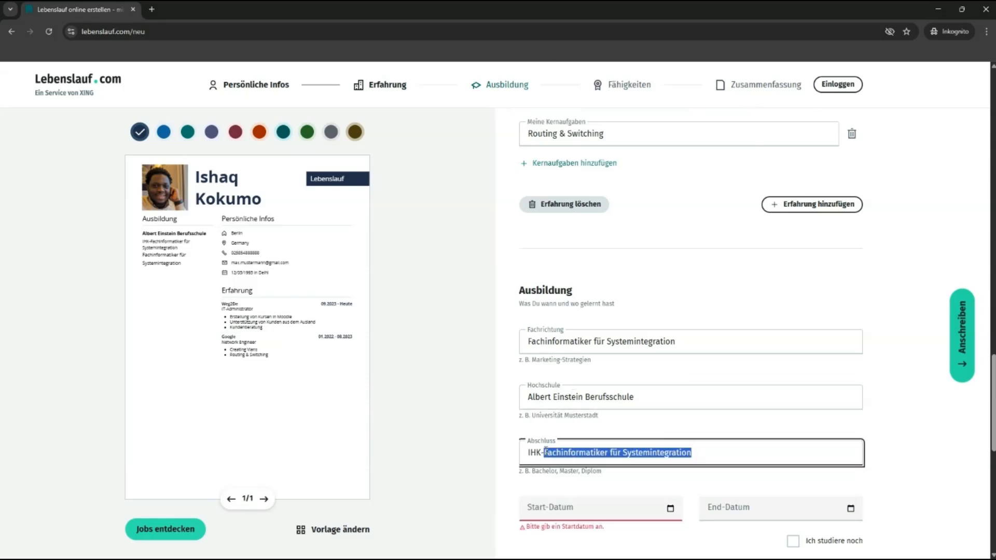
{"action": "type", "text": "ISI"}
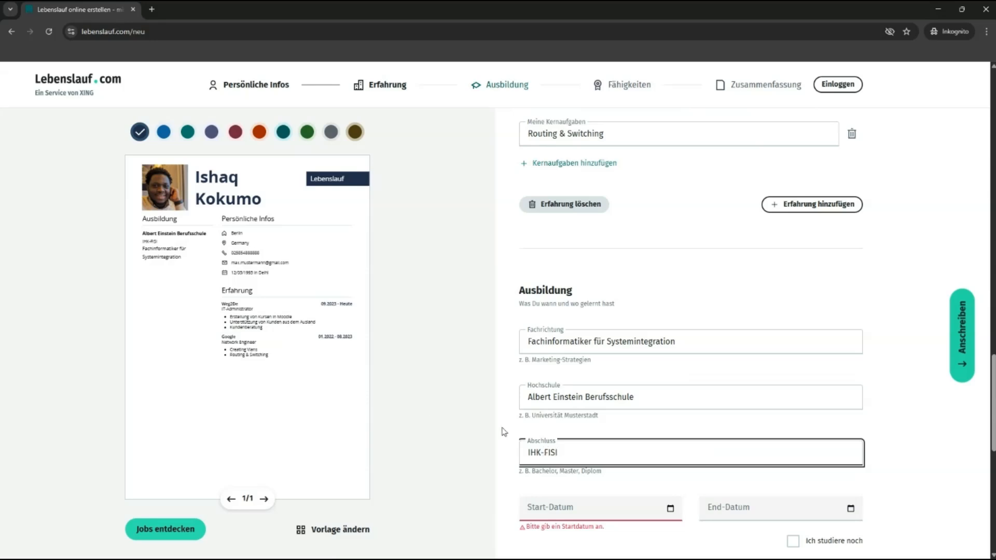
{"action": "mouse_move", "coordinate": [177, 243]}
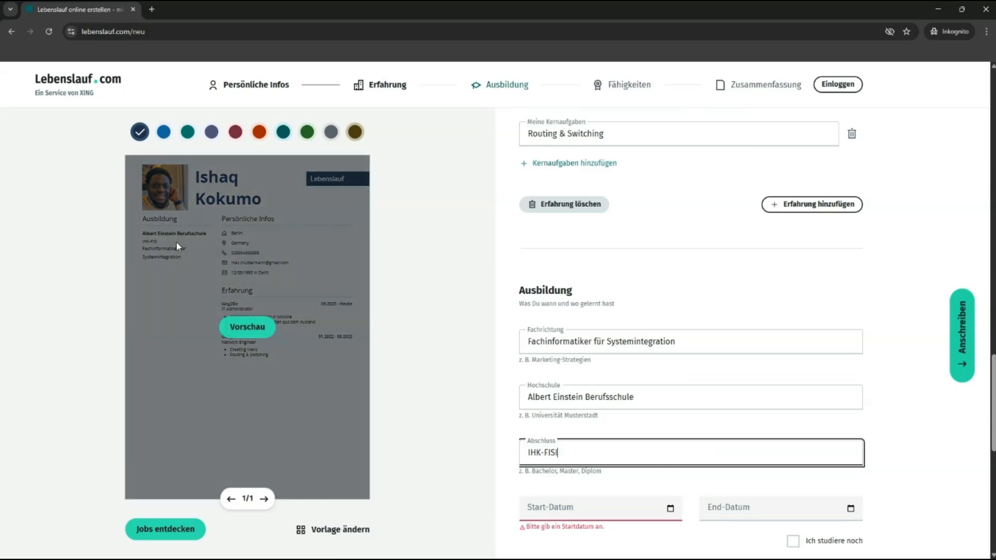
{"action": "left_click", "coordinate": [241, 330]}
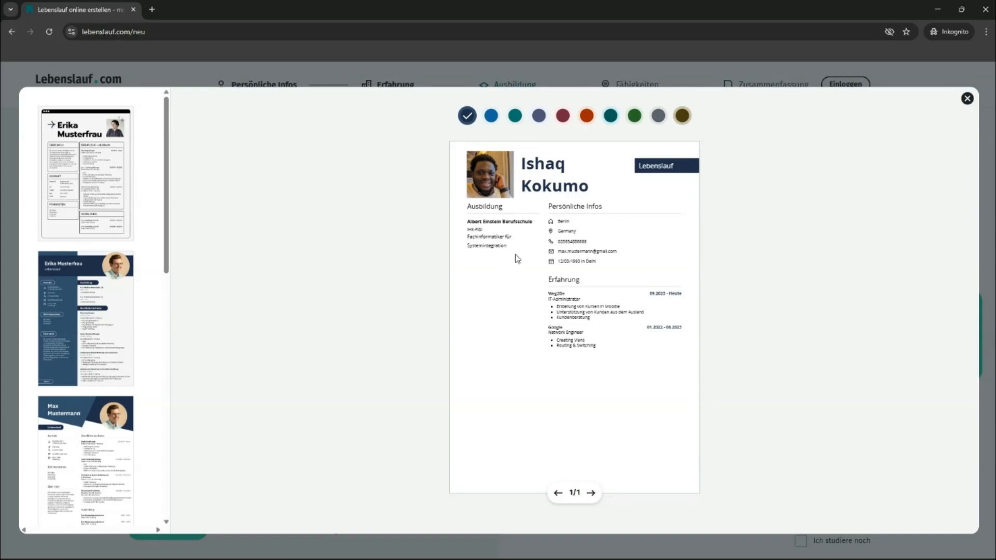
{"action": "left_click", "coordinate": [967, 98]}
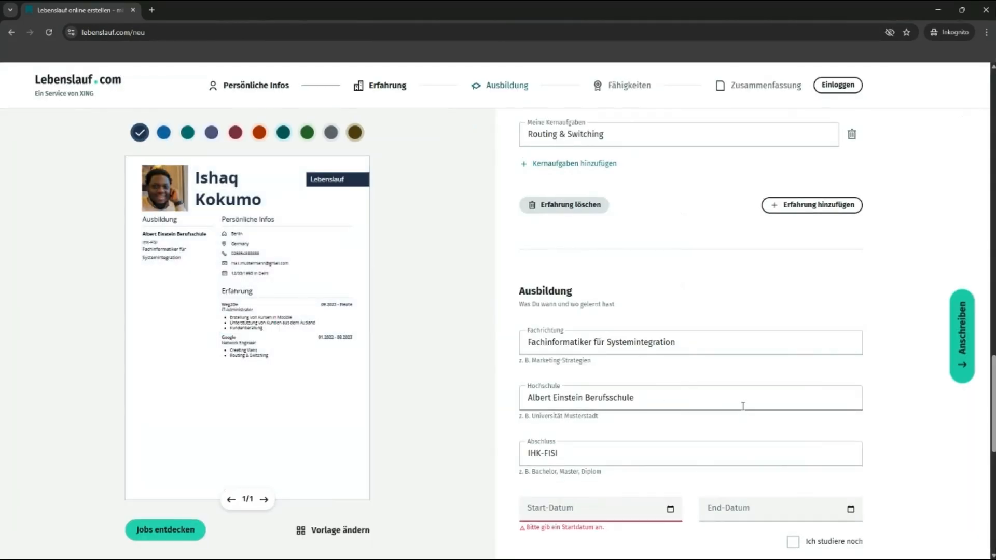
Step: Set the education entry's dates to 01.08.2018 start and 31.07.2022 end
{"action": "scroll", "coordinate": [674, 432], "scroll_direction": "down", "scroll_amount": 1}
{"action": "scroll", "coordinate": [674, 432], "scroll_direction": "down", "scroll_amount": 1}
{"action": "left_click", "coordinate": [530, 458]}
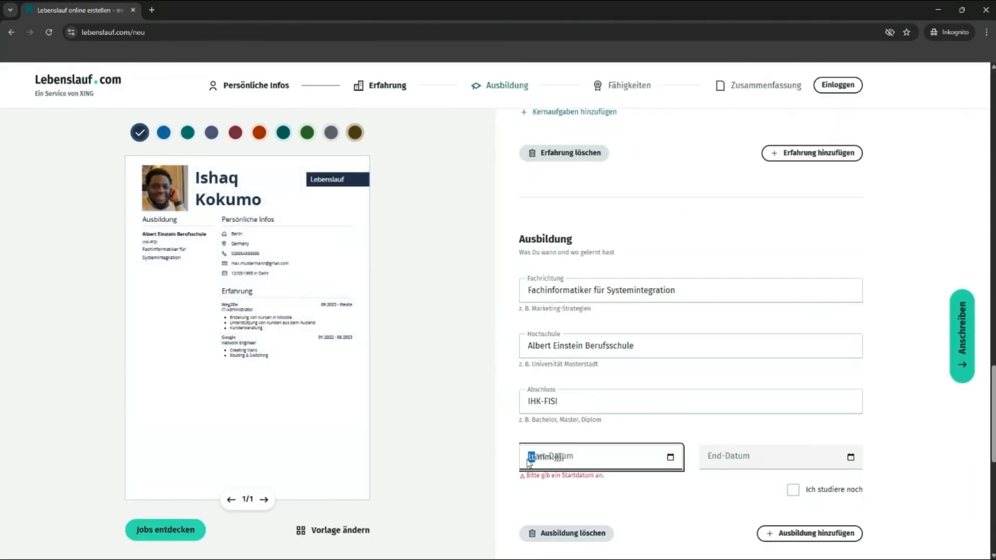
{"action": "type", "text": "01."}
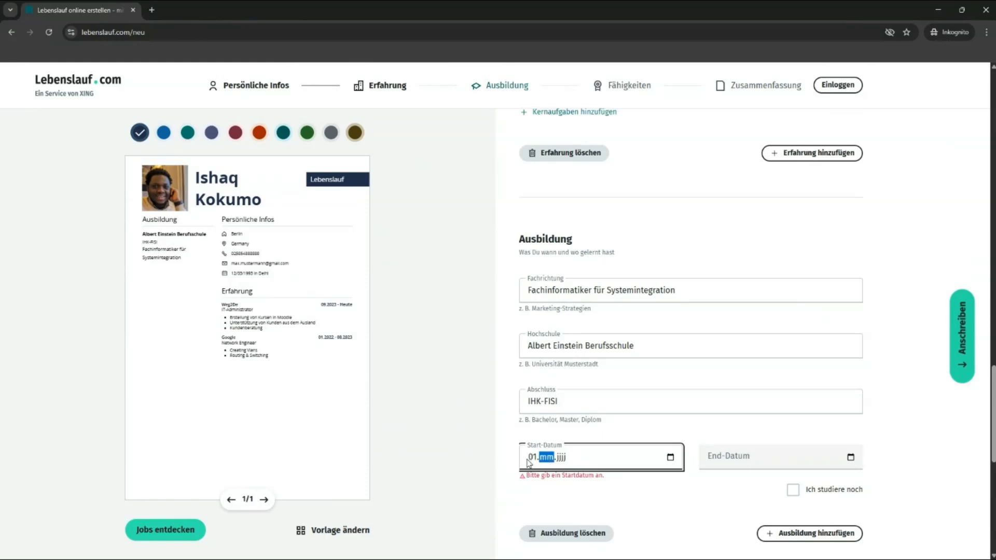
{"action": "type", "text": "0"}
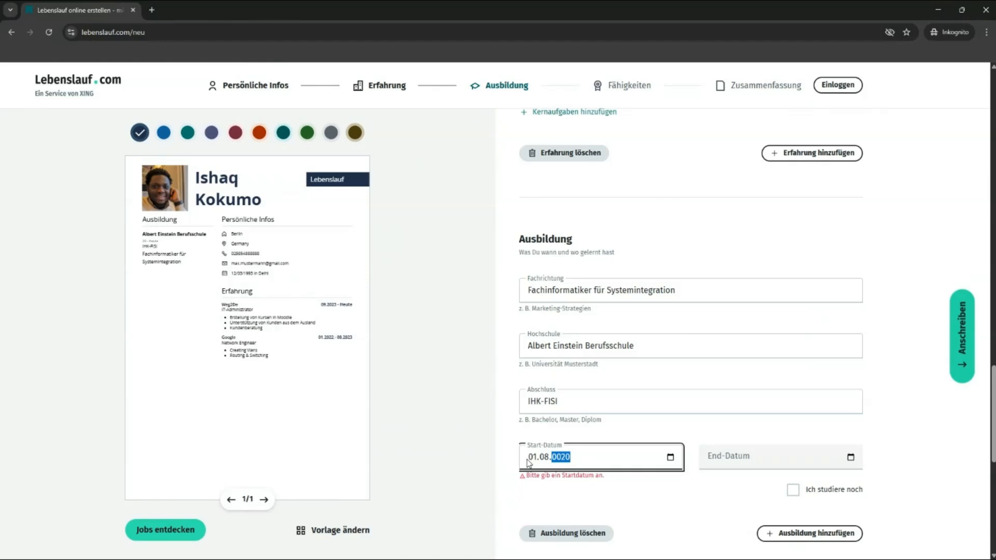
{"action": "type", "text": "8.2018"}
{"action": "left_click", "coordinate": [706, 459]}
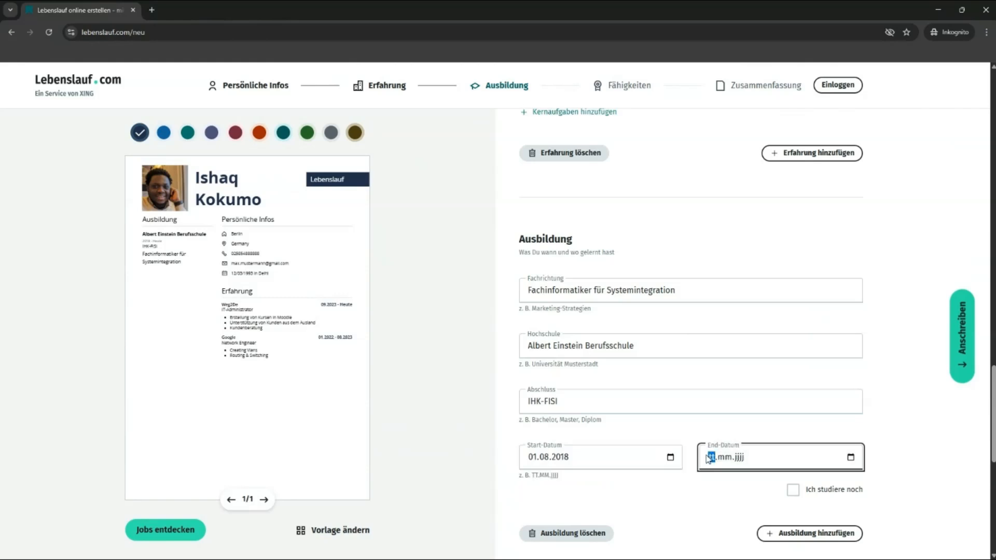
{"action": "type", "text": "31."}
{"action": "type", "text": "07.2022"}
{"action": "left_click", "coordinate": [465, 426]}
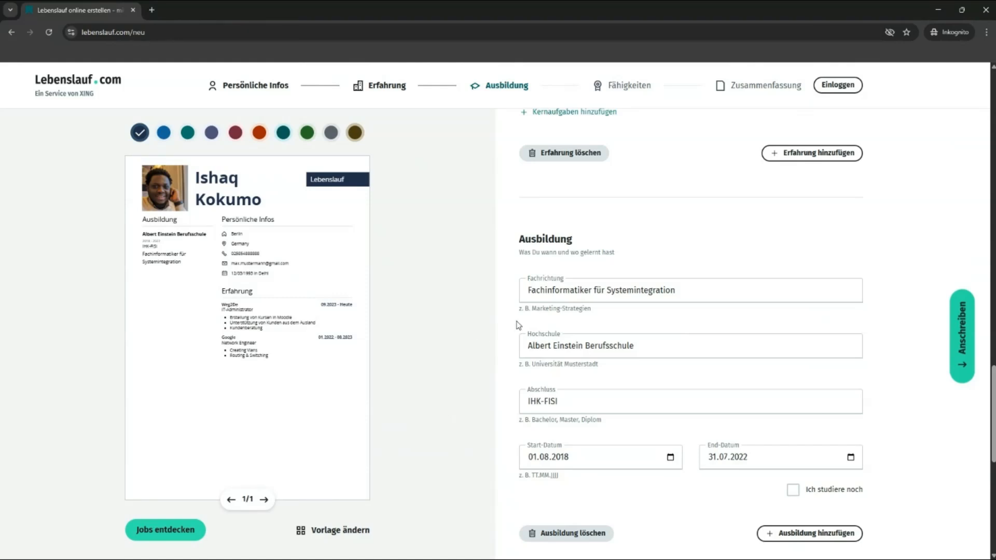
{"action": "scroll", "coordinate": [666, 390], "scroll_direction": "down", "scroll_amount": 3}
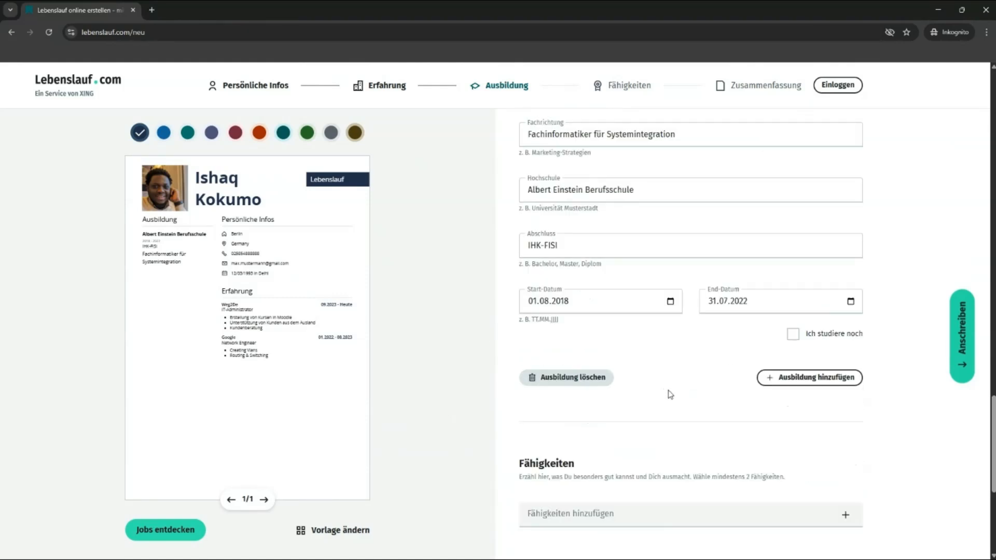
Step: Add a second education entry: Advanced level studies, Kakungulu Memorial School, A-Levels (Abitur)
{"action": "left_click", "coordinate": [804, 384]}
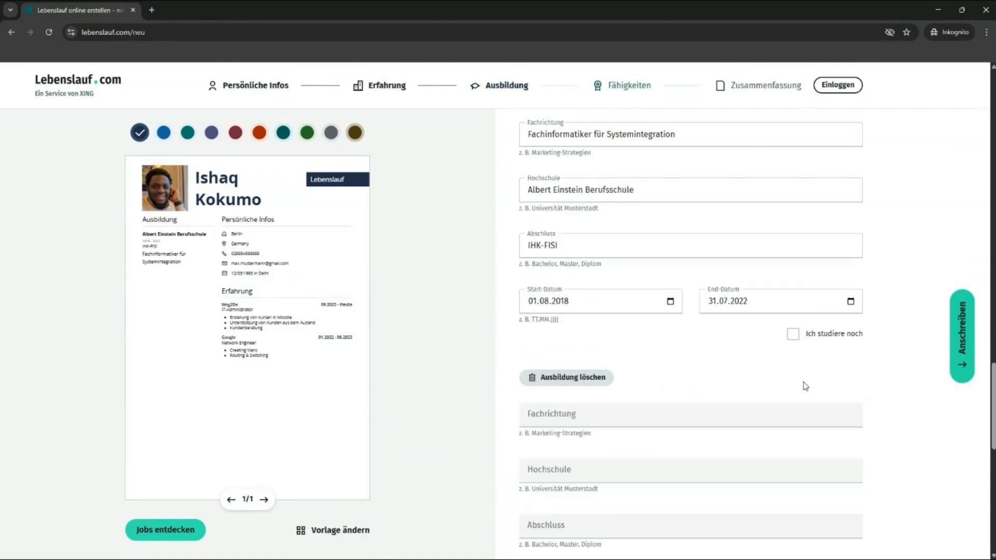
{"action": "left_click", "coordinate": [594, 417]}
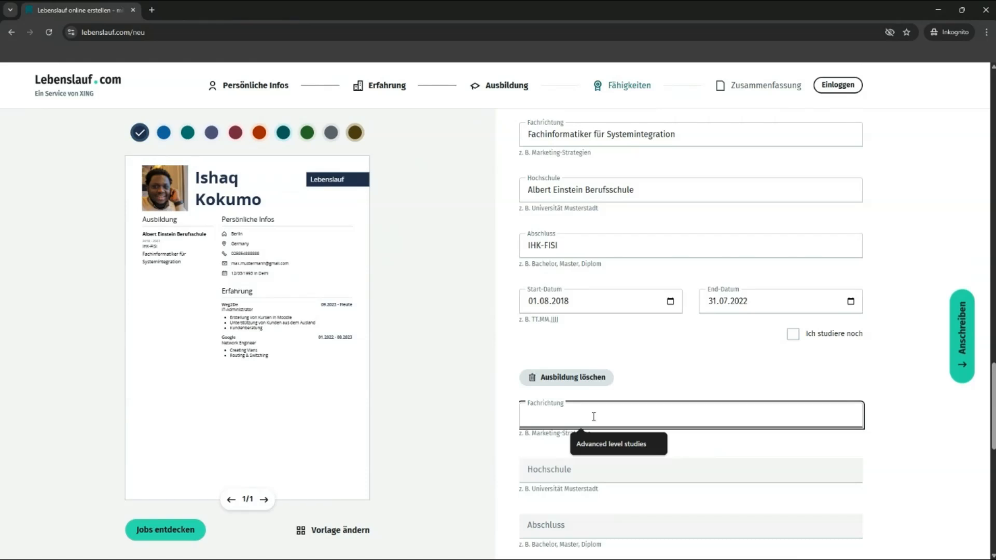
{"action": "left_click", "coordinate": [606, 442]}
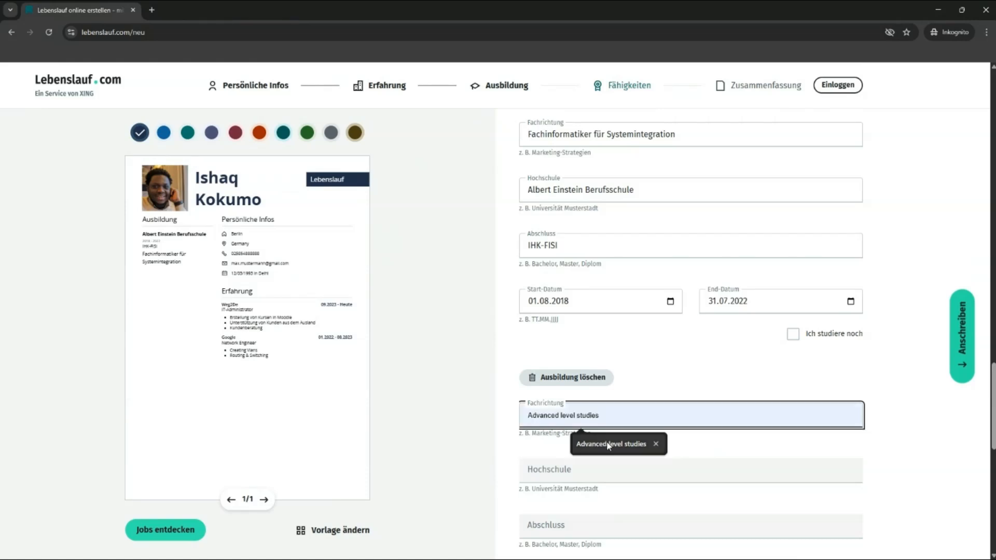
{"action": "left_click", "coordinate": [547, 474]}
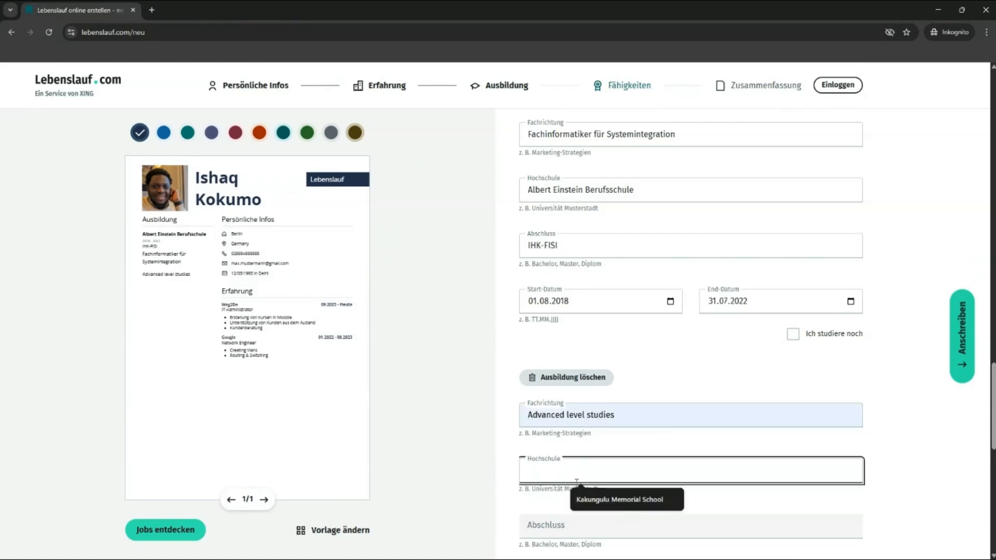
{"action": "left_click", "coordinate": [586, 500]}
{"action": "scroll", "coordinate": [585, 503], "scroll_direction": "down", "scroll_amount": 2}
{"action": "left_click", "coordinate": [534, 421]}
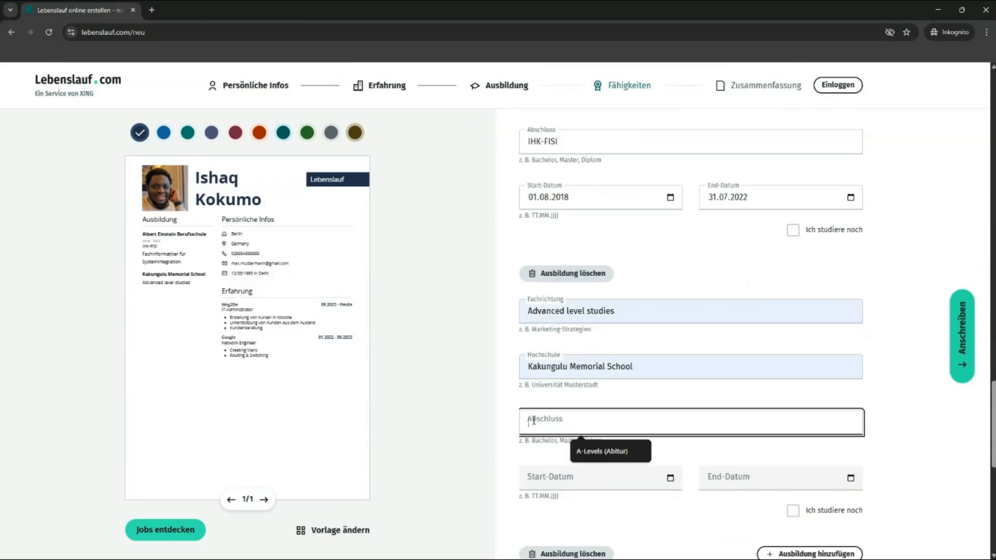
{"action": "left_click", "coordinate": [591, 450]}
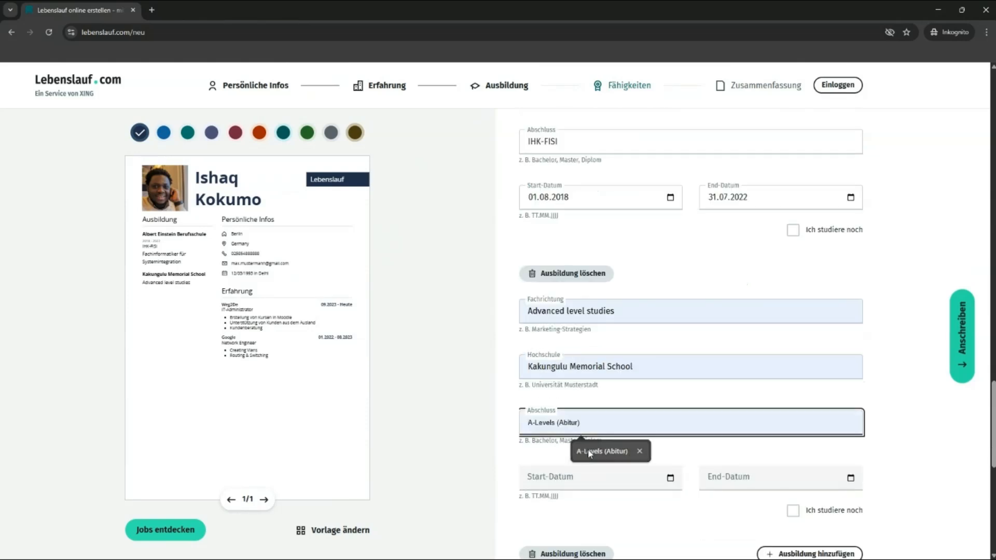
Step: Give the second entry start date 01.02.2006 and end date 01.07.2017
{"action": "left_click", "coordinate": [529, 481]}
{"action": "type", "text": "0"}
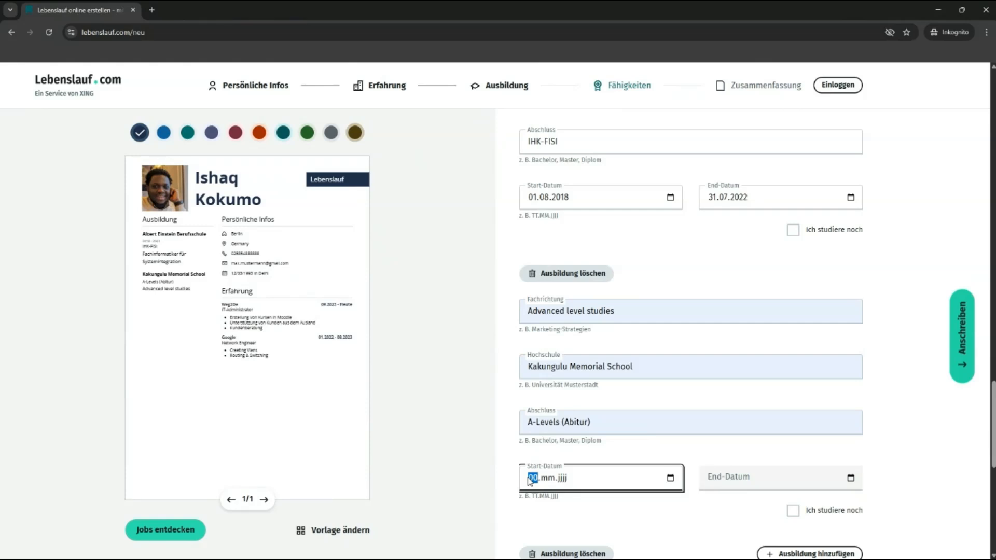
{"action": "type", "text": "1.02."}
{"action": "type", "text": "020"}
{"action": "type", "text": "200"}
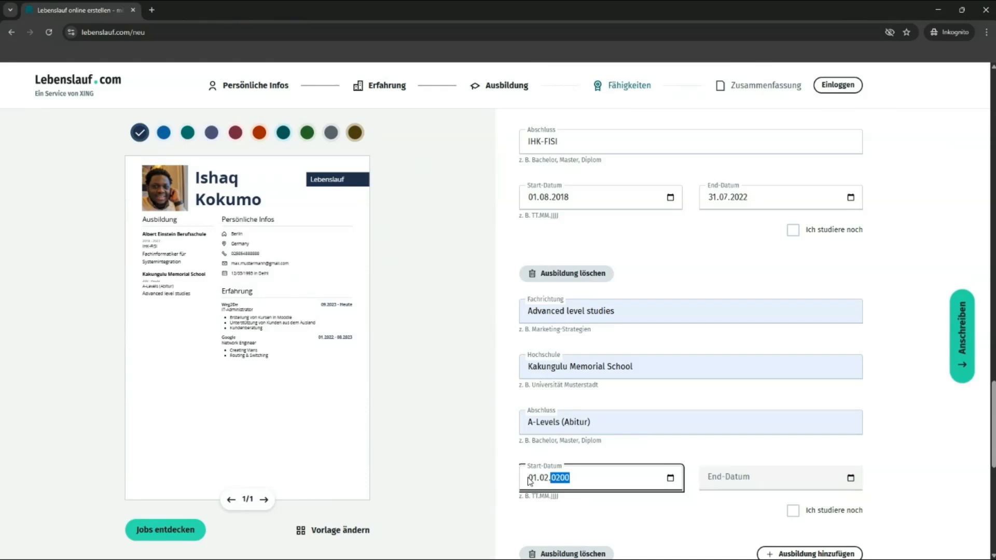
{"action": "type", "text": "6"}
{"action": "left_click", "coordinate": [603, 455]}
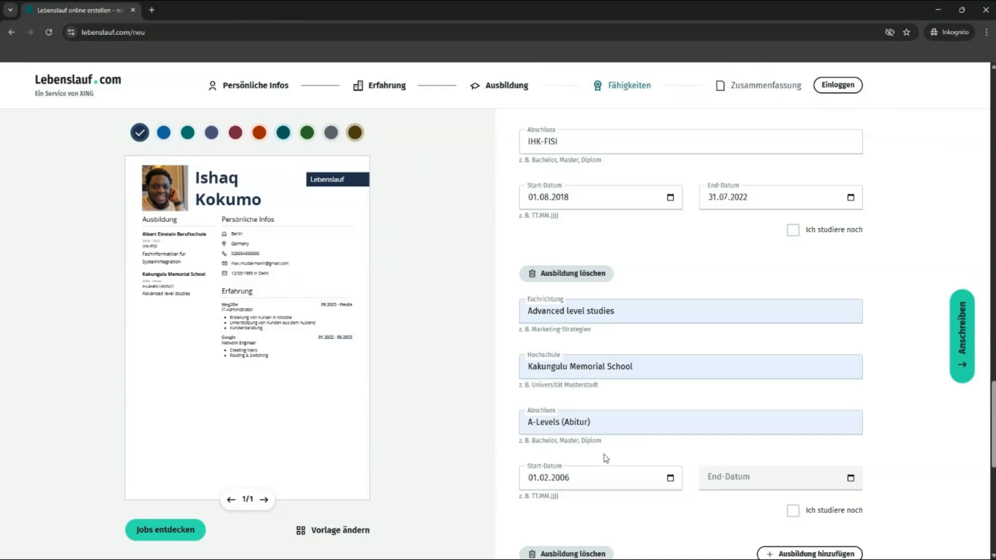
{"action": "left_click", "coordinate": [713, 484]}
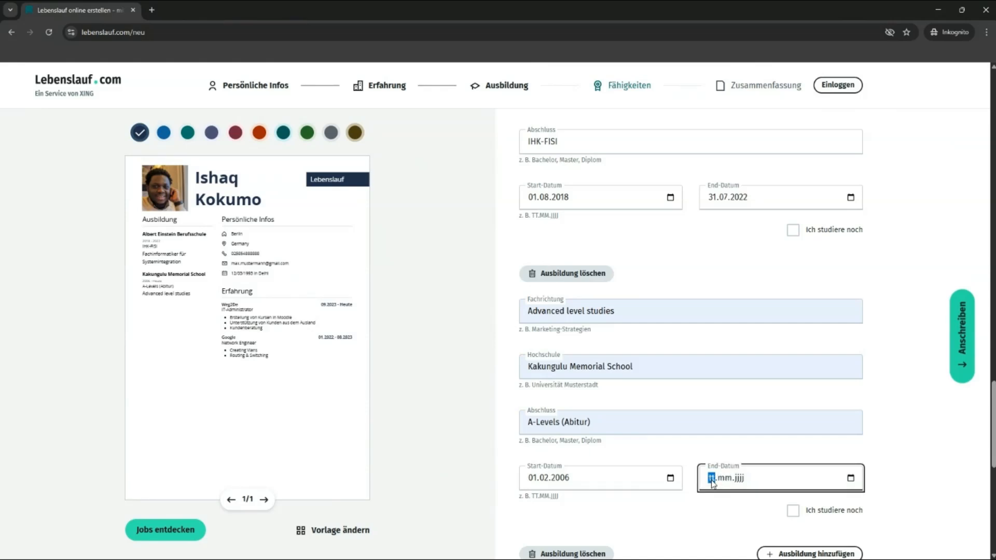
{"action": "type", "text": "01.07.2017"}
{"action": "left_click", "coordinate": [894, 449]}
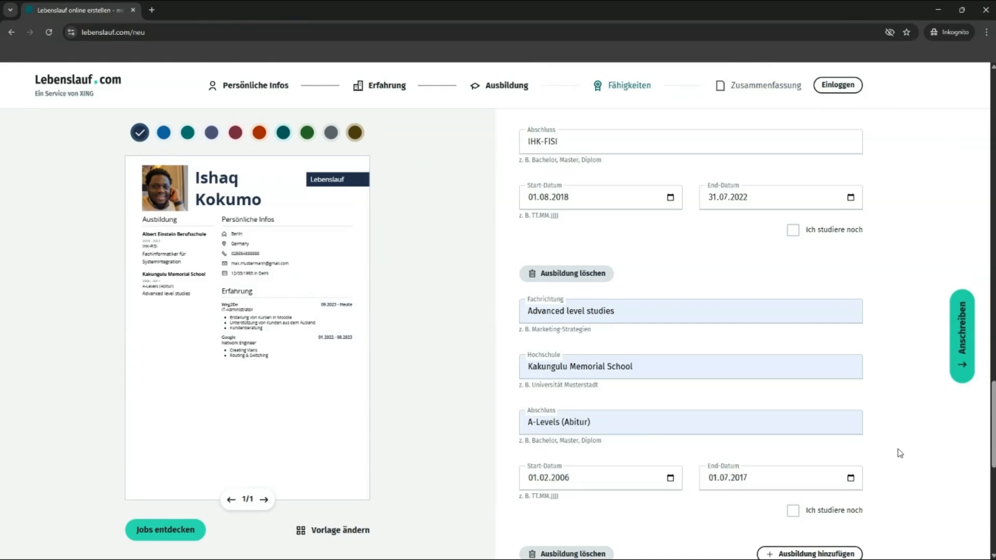
{"action": "scroll", "coordinate": [654, 442], "scroll_direction": "down", "scroll_amount": 4}
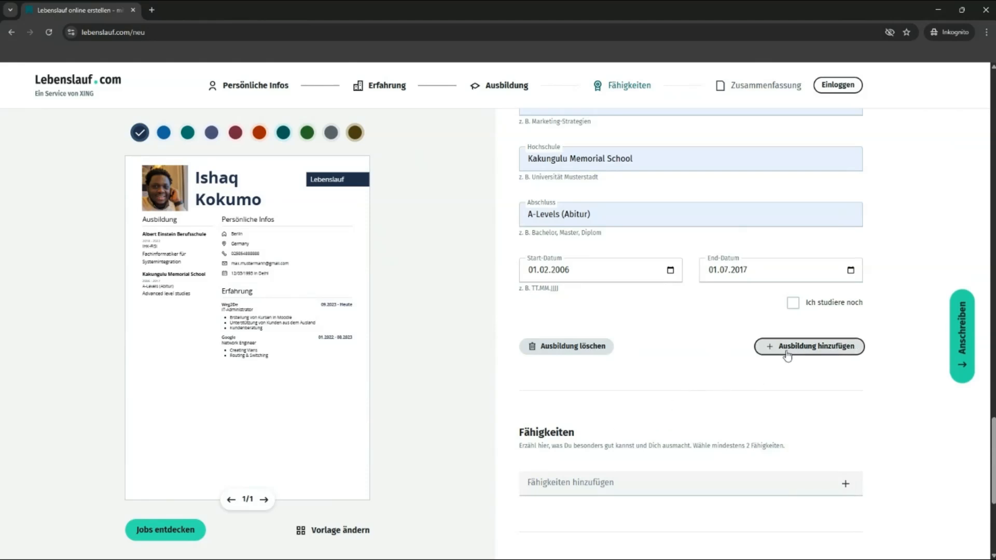
{"action": "left_click", "coordinate": [598, 484]}
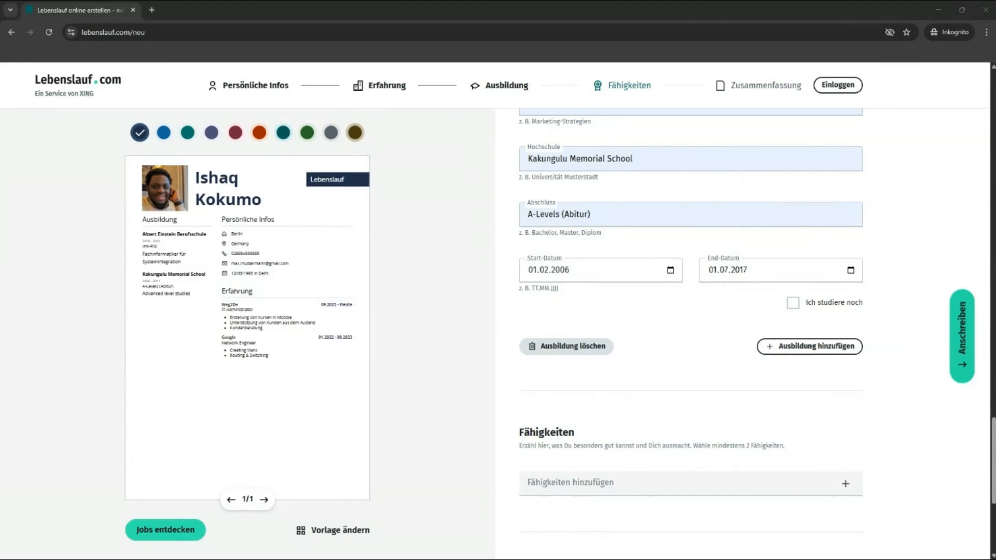
Step: Add the skills Lernbereitschaft and Verantwortungsbewusstsein und Zuverlässigkeit
{"action": "left_click", "coordinate": [540, 486]}
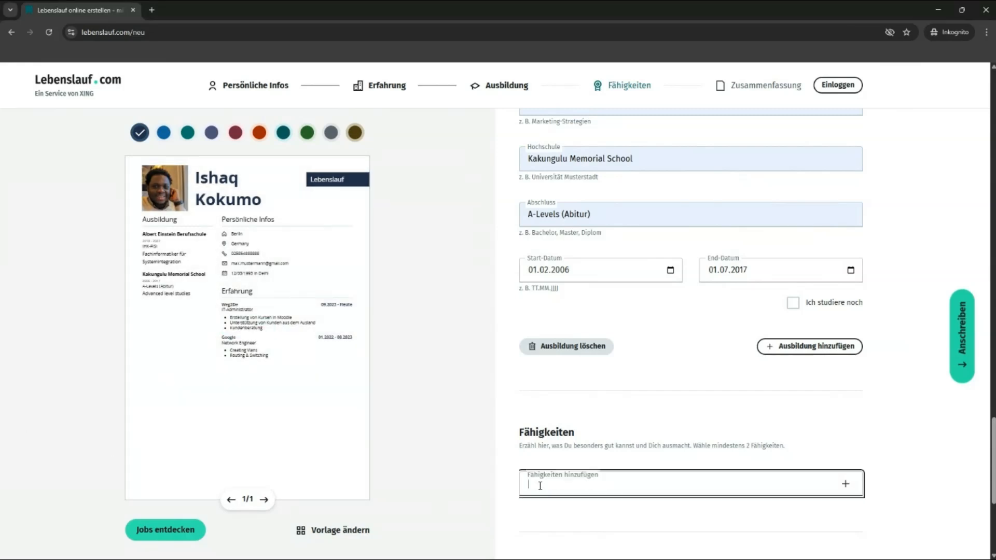
{"action": "type", "text": "Lernbereitschaft"}
{"action": "left_click", "coordinate": [567, 514]}
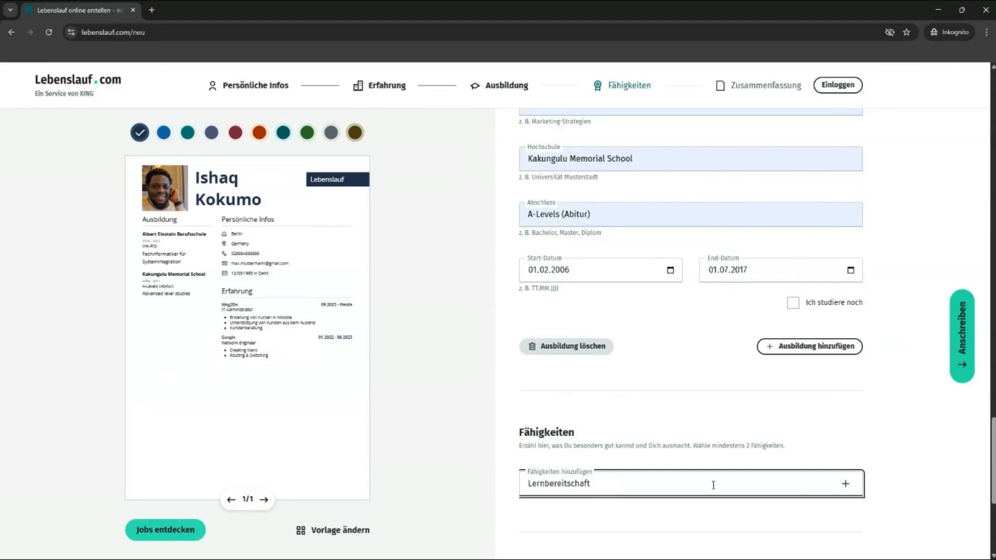
{"action": "left_click", "coordinate": [845, 483]}
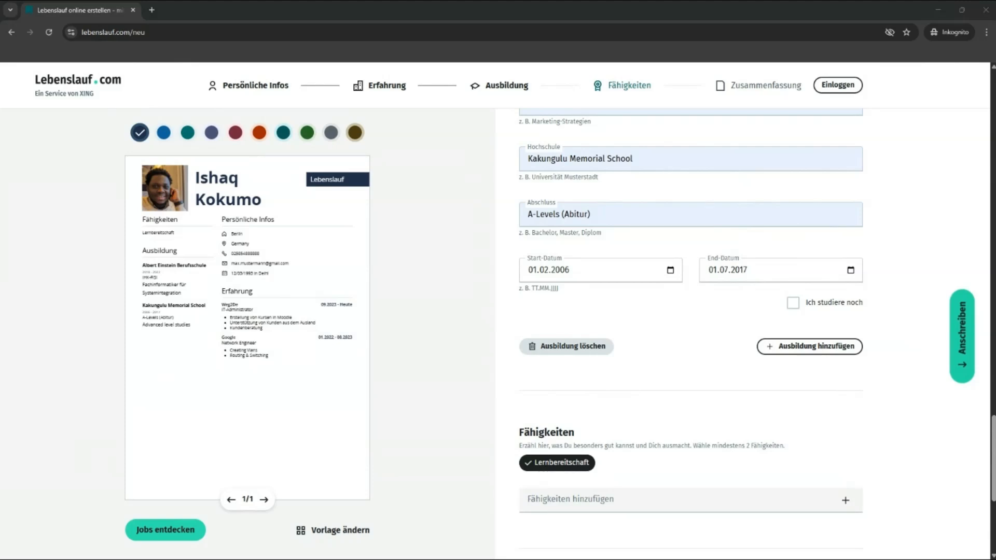
{"action": "left_click", "coordinate": [629, 504]}
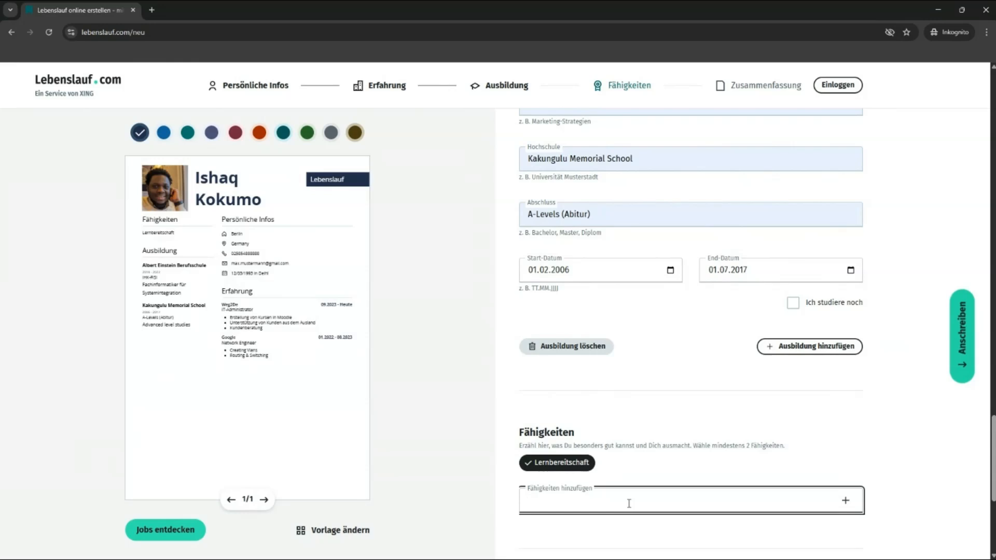
{"action": "type", "text": "Verantwortungsbewusstsein und Zuverlässigkeit"}
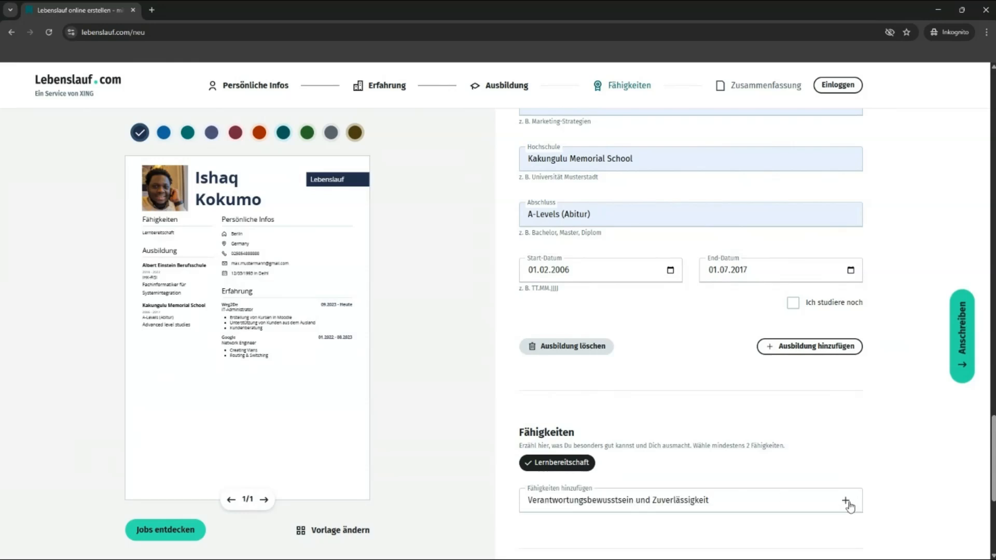
{"action": "left_click", "coordinate": [846, 502]}
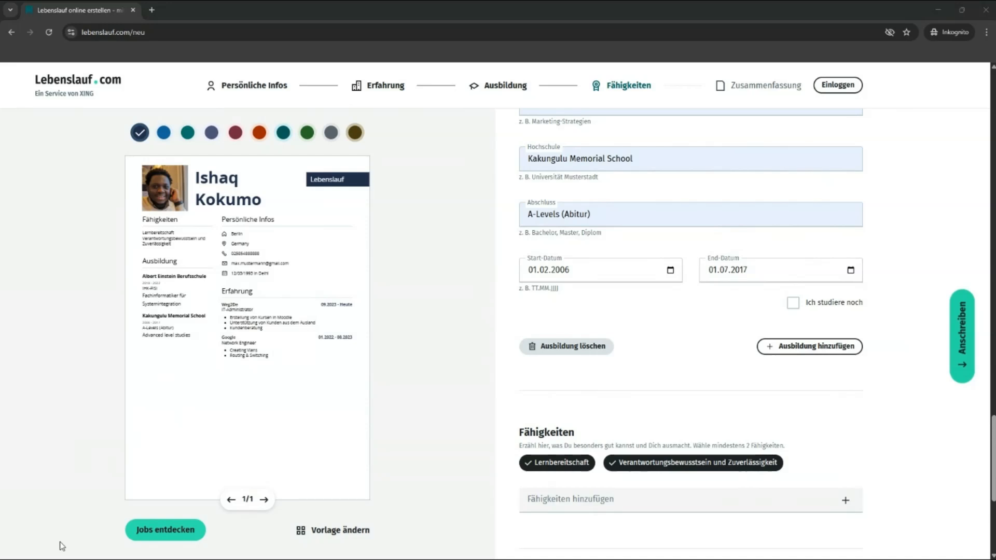
Step: Add Hilfsbereitschaft, Freude am Kontakt mit Menschen, and Selbstmanagement und Organisation as skills
{"action": "left_click", "coordinate": [656, 500]}
{"action": "type", "text": "Hilfsbereitschaft"}
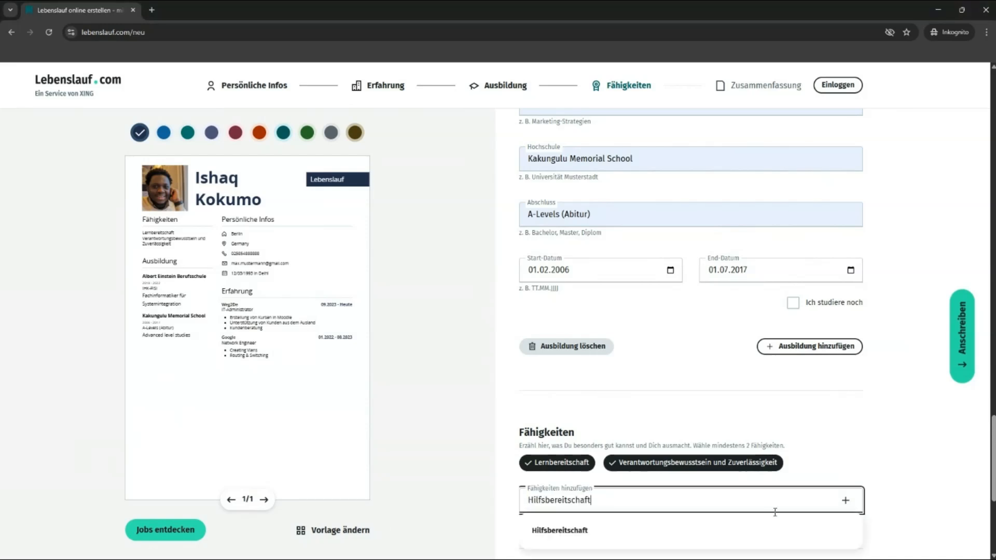
{"action": "left_click", "coordinate": [851, 506]}
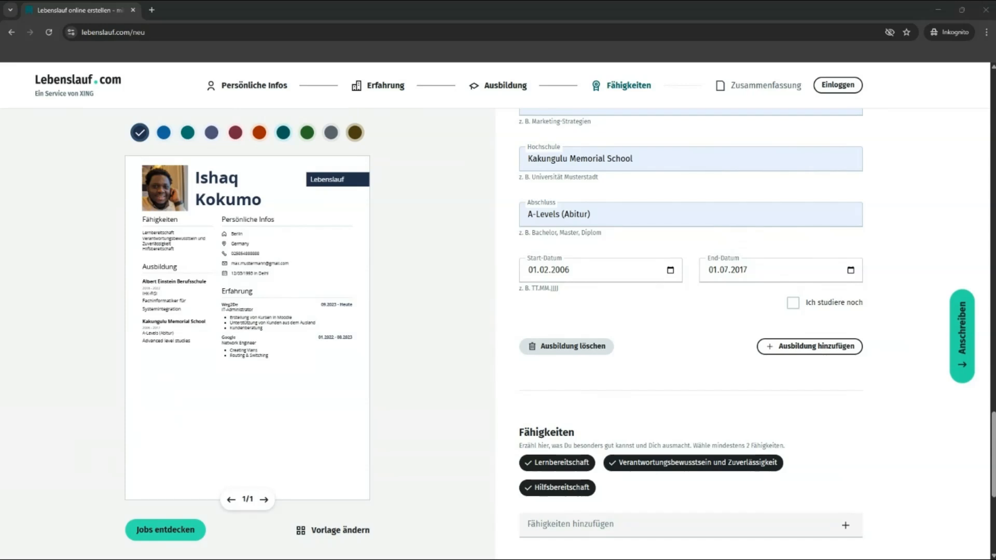
{"action": "left_click", "coordinate": [568, 520]}
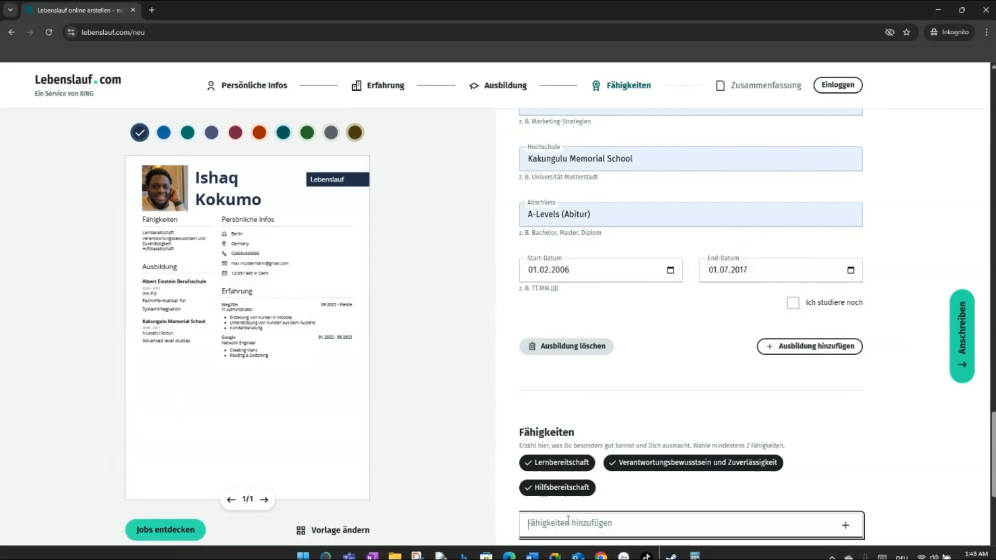
{"action": "type", "text": "Freude am Kontakt mit Menschen"}
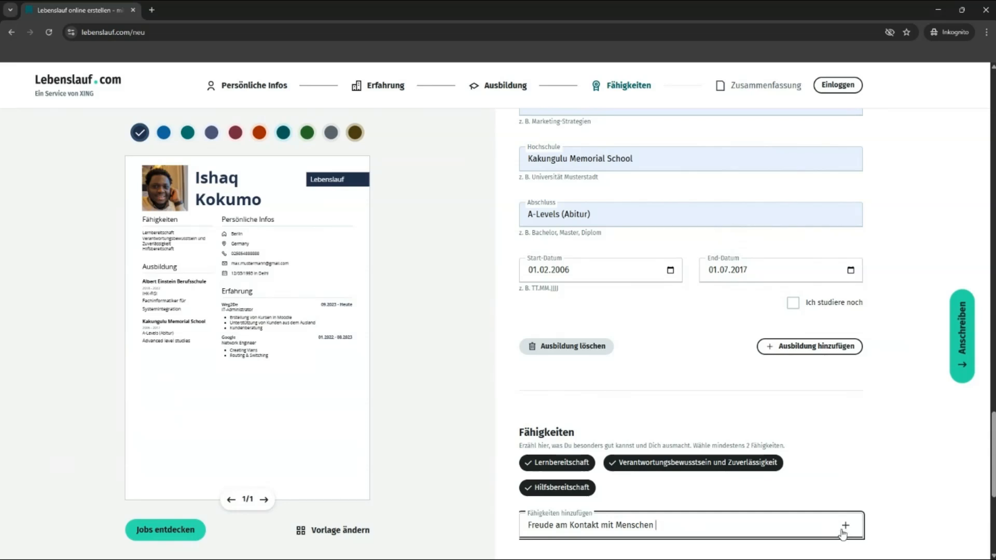
{"action": "left_click", "coordinate": [845, 526]}
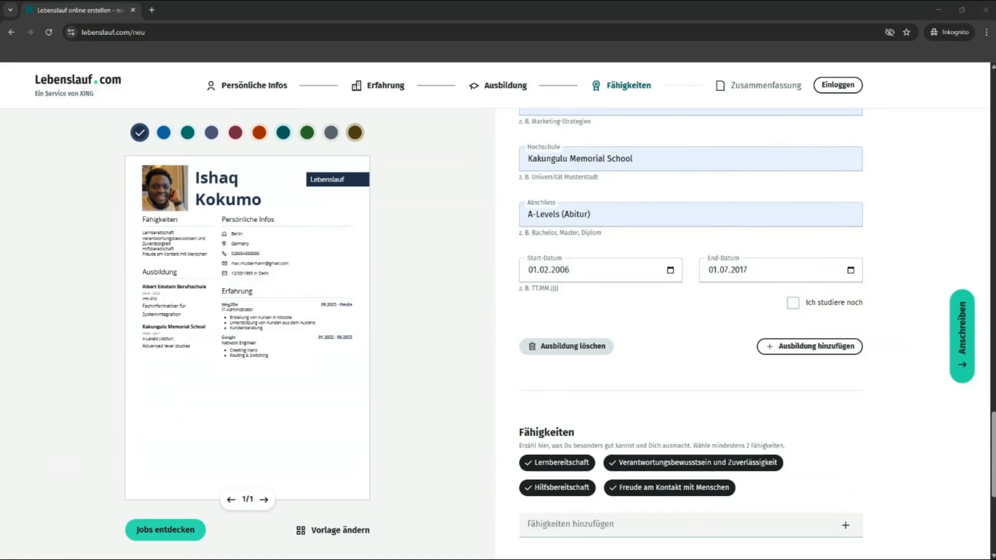
{"action": "left_click", "coordinate": [550, 515]}
{"action": "type", "text": "Selbstmanagement und Organisation"}
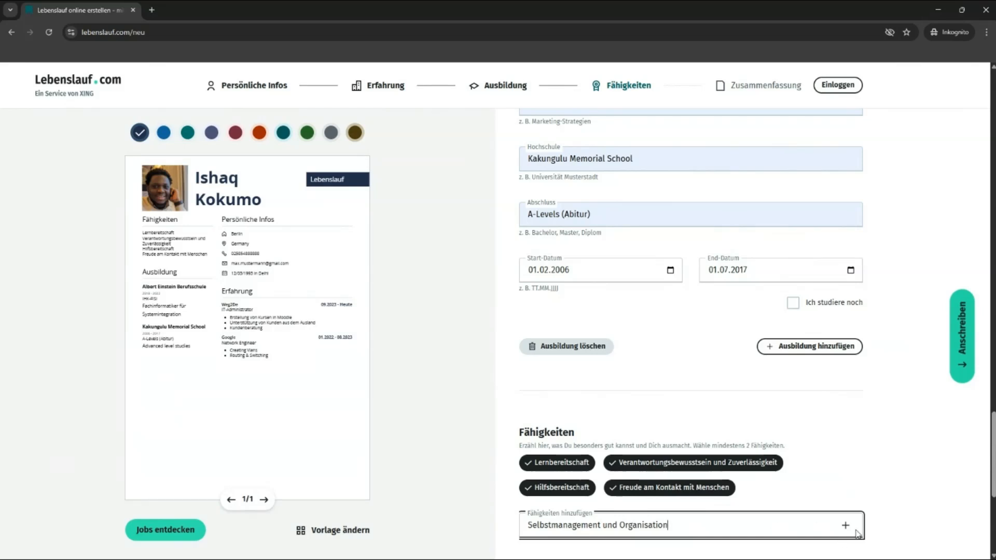
{"action": "left_click", "coordinate": [851, 529]}
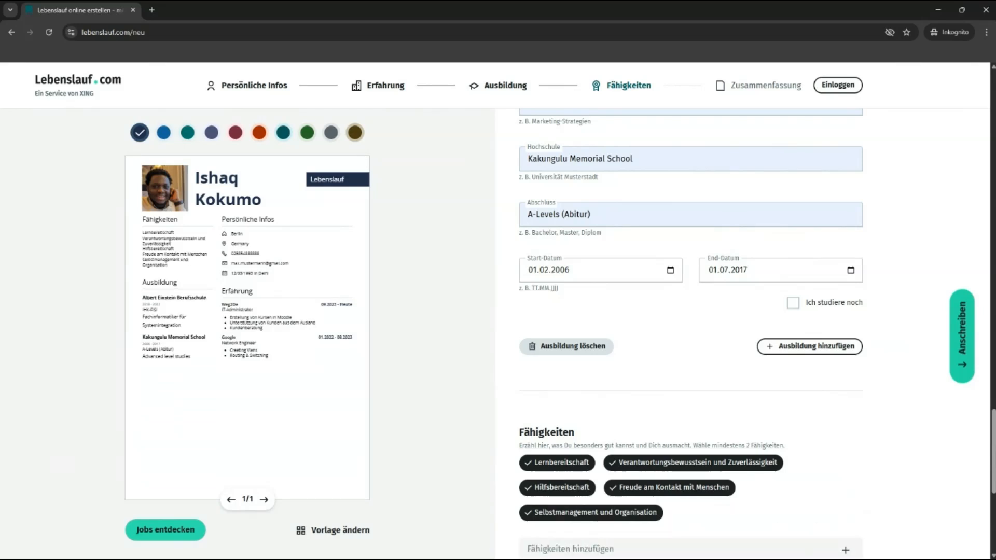
Step: Add Kommunikationsfähigkeit and Teamfähigkeit as skills
{"action": "key", "text": "alt+Tab"}
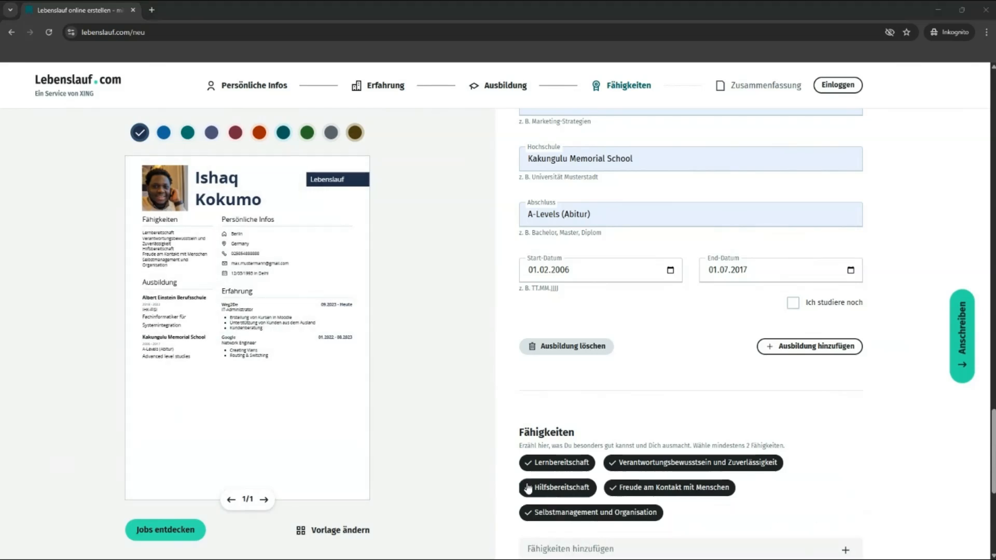
{"action": "left_click", "coordinate": [601, 554]}
{"action": "type", "text": "Kommunikationsfähigkeit"}
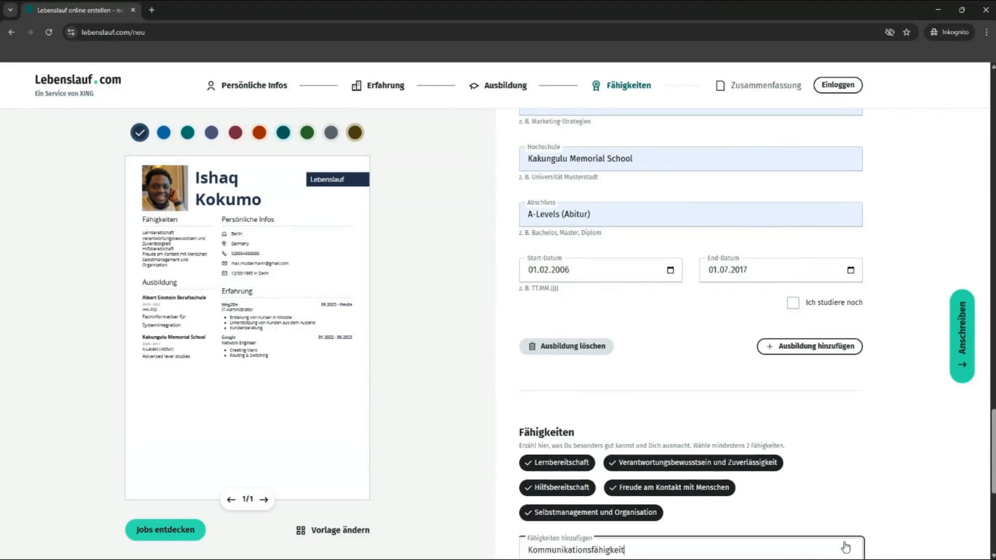
{"action": "left_click", "coordinate": [846, 550]}
{"action": "key", "text": "alt+Tab"}
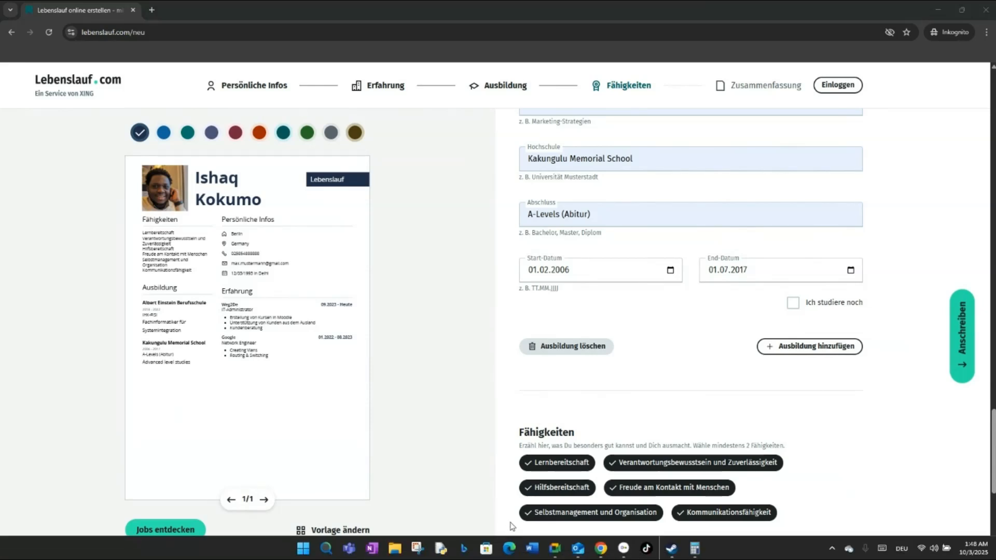
{"action": "left_click", "coordinate": [418, 488]}
{"action": "left_click", "coordinate": [524, 549]}
{"action": "type", "text": "Teamfähigkeit"}
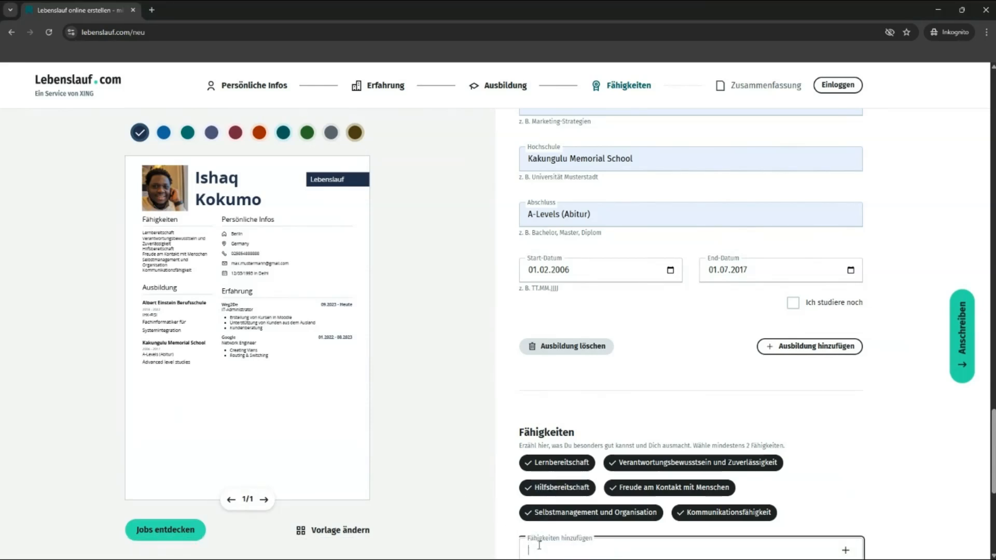
{"action": "left_click", "coordinate": [847, 552]}
Step: Add Networking and Routing and Switching as skills from the suggestions
{"action": "scroll", "coordinate": [794, 502], "scroll_direction": "down", "scroll_amount": 2}
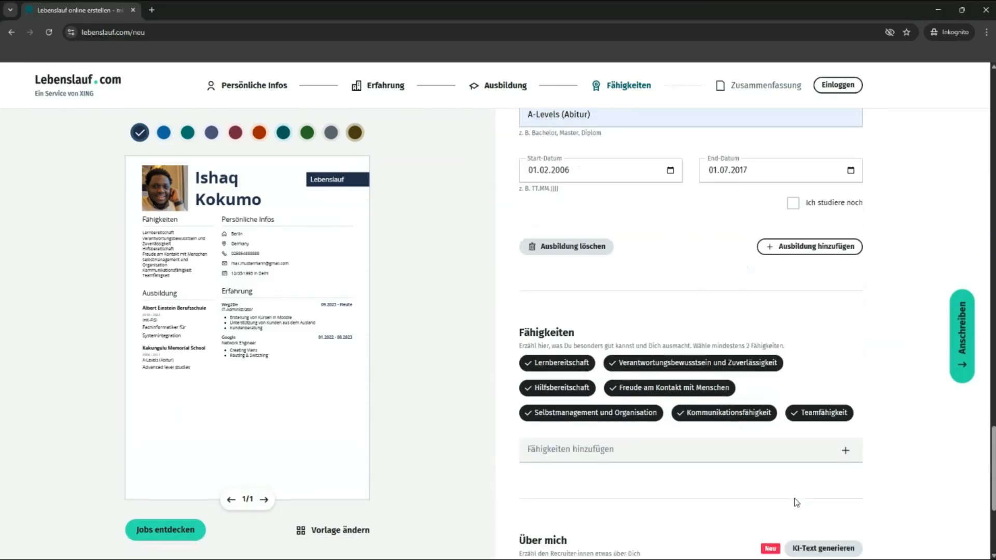
{"action": "left_click", "coordinate": [548, 449]}
{"action": "type", "text": "n"}
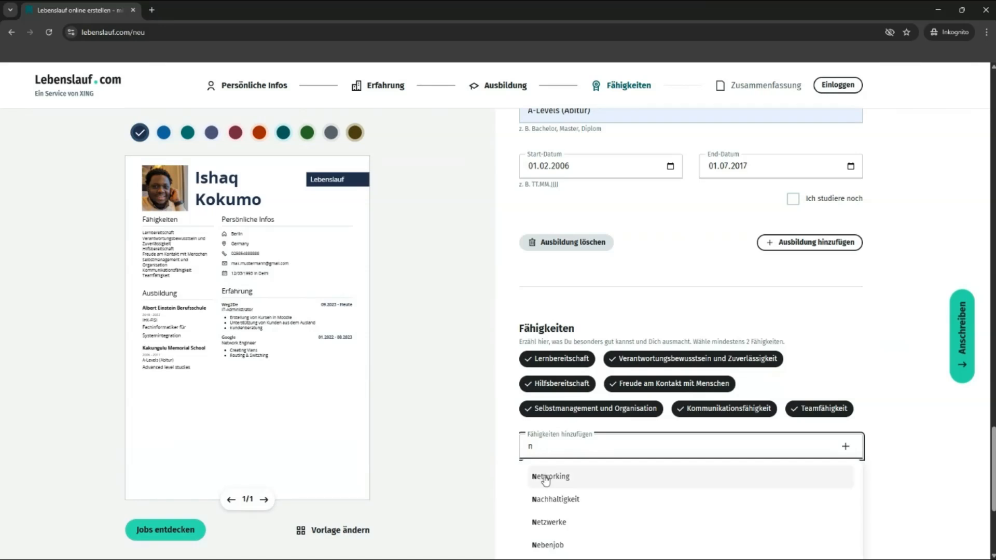
{"action": "left_click", "coordinate": [551, 476]}
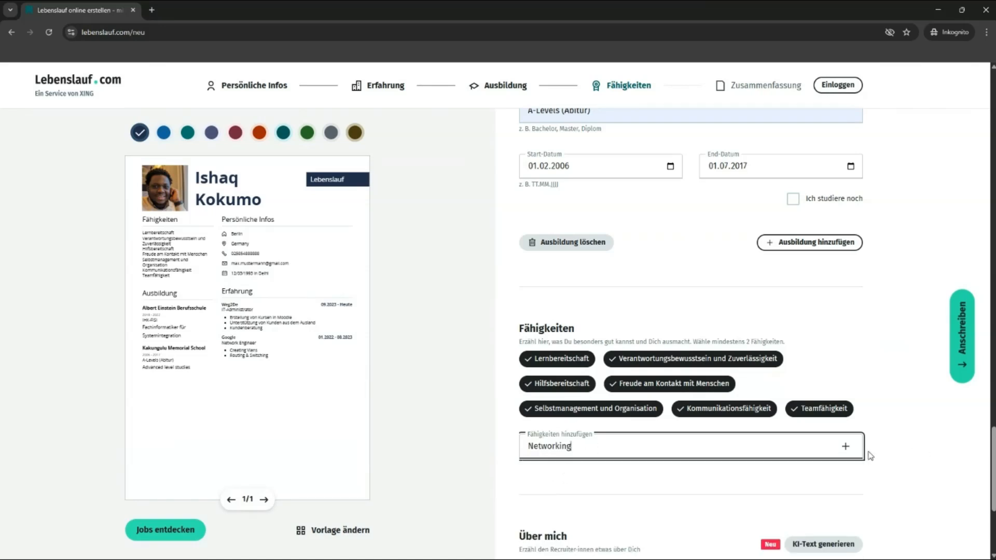
{"action": "left_click", "coordinate": [846, 447]}
{"action": "type", "text": "R"}
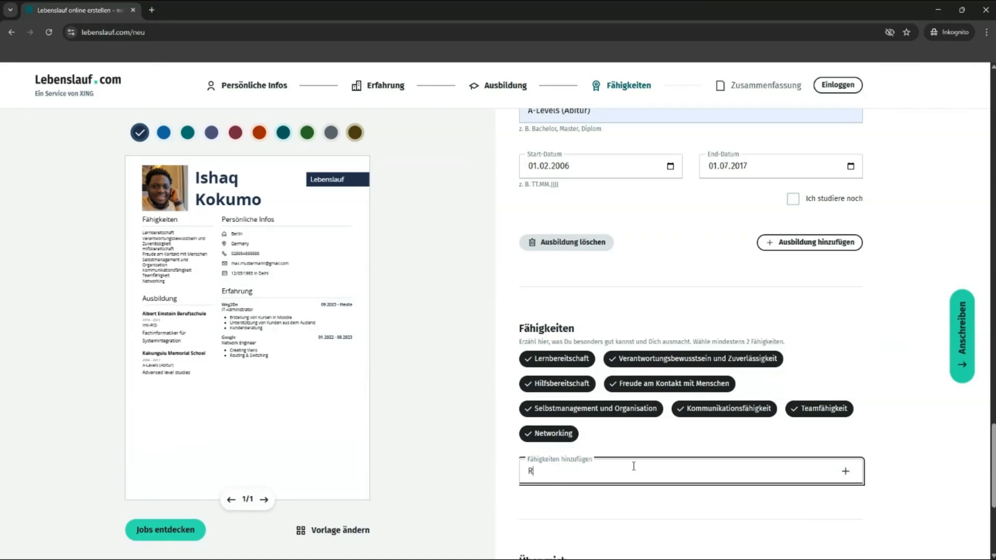
{"action": "type", "text": "outing and Sw"}
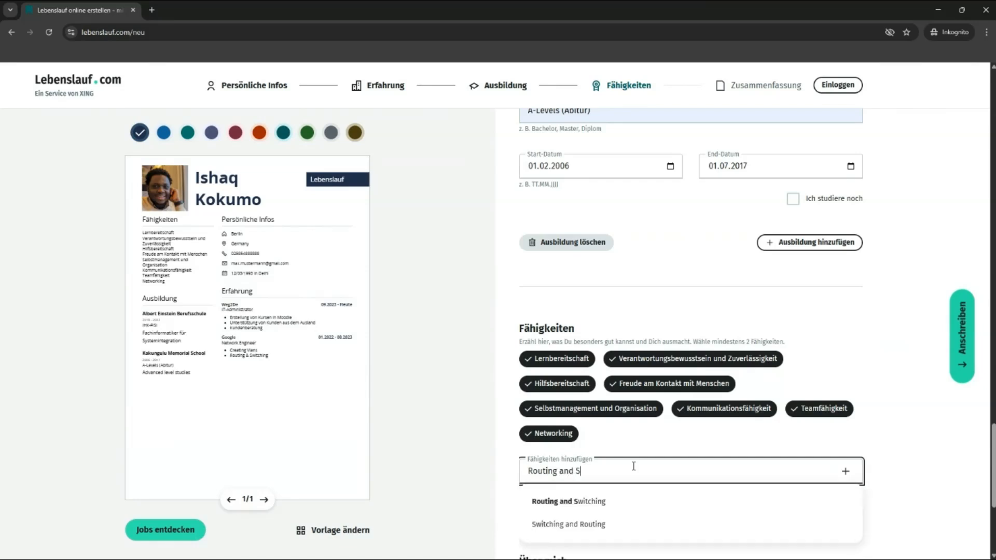
{"action": "left_click", "coordinate": [657, 500]}
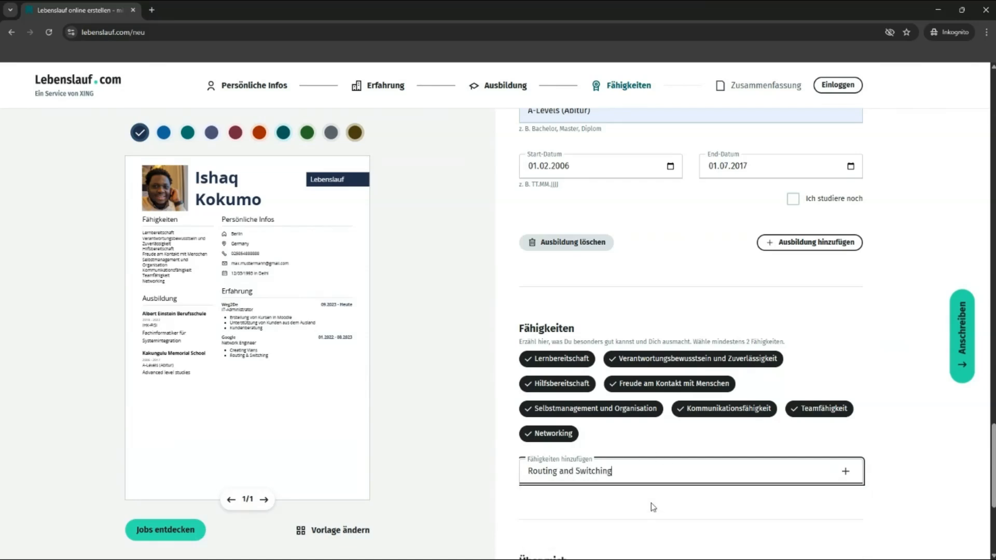
{"action": "left_click", "coordinate": [844, 471]}
Step: Add Microsoft Azure and Active Directory as skills from the suggestions
{"action": "left_click", "coordinate": [651, 473]}
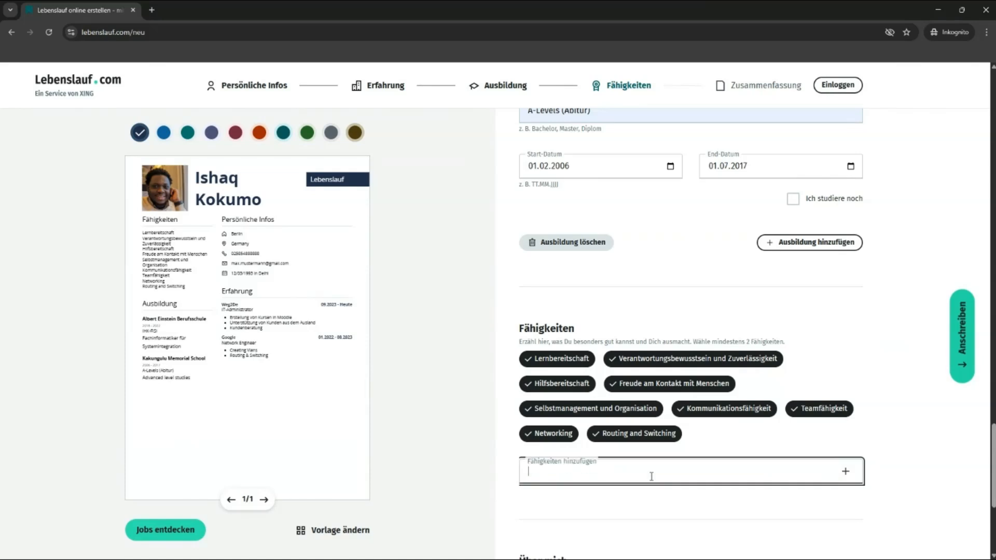
{"action": "type", "text": "Azure"}
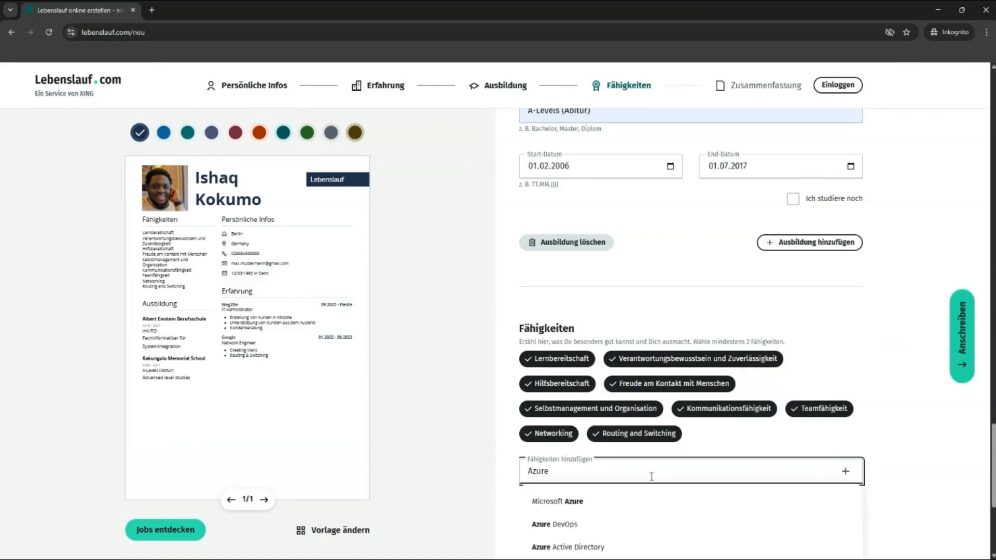
{"action": "left_click", "coordinate": [622, 500]}
{"action": "left_click", "coordinate": [839, 475]}
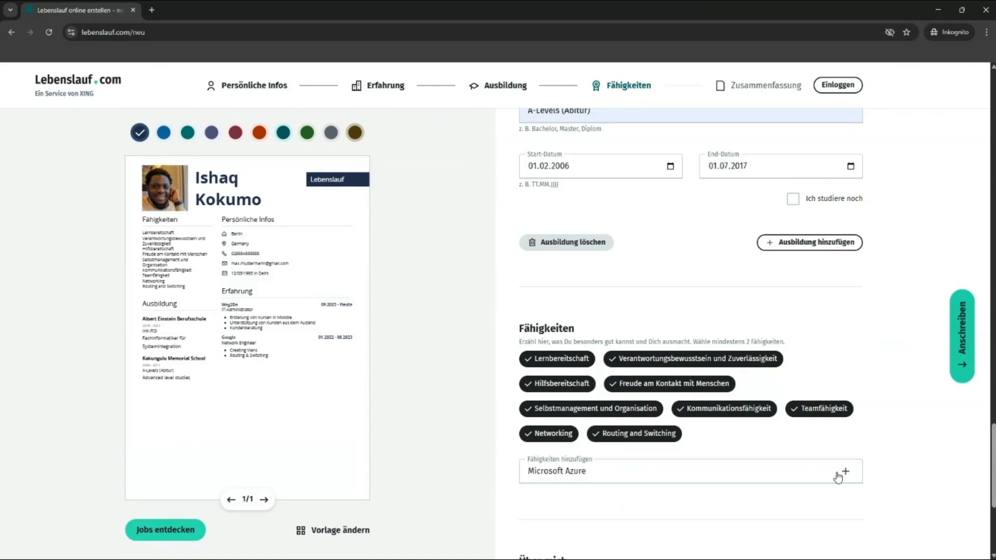
{"action": "left_click", "coordinate": [681, 483]}
{"action": "type", "text": "Activ"}
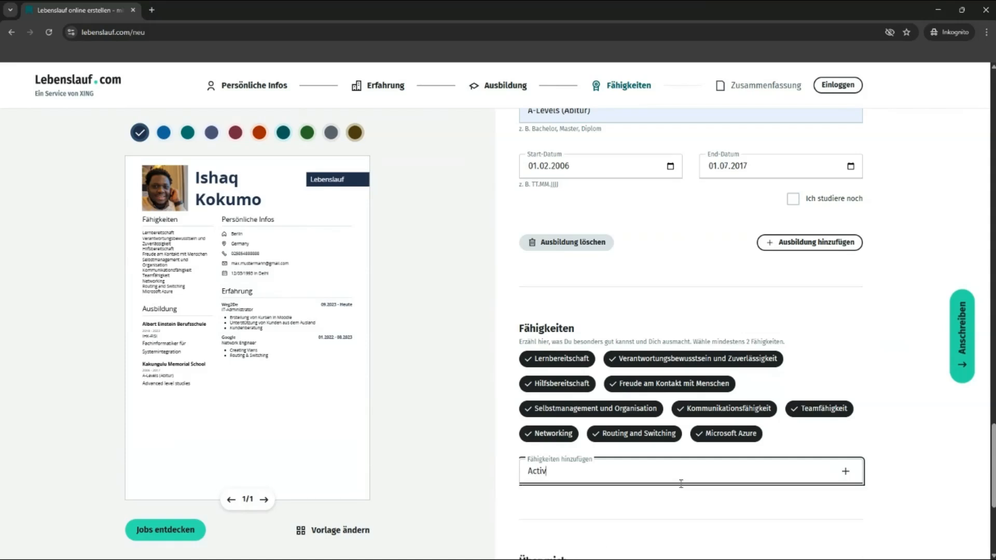
{"action": "type", "text": "e"}
{"action": "left_click", "coordinate": [576, 502]}
{"action": "left_click", "coordinate": [845, 473]}
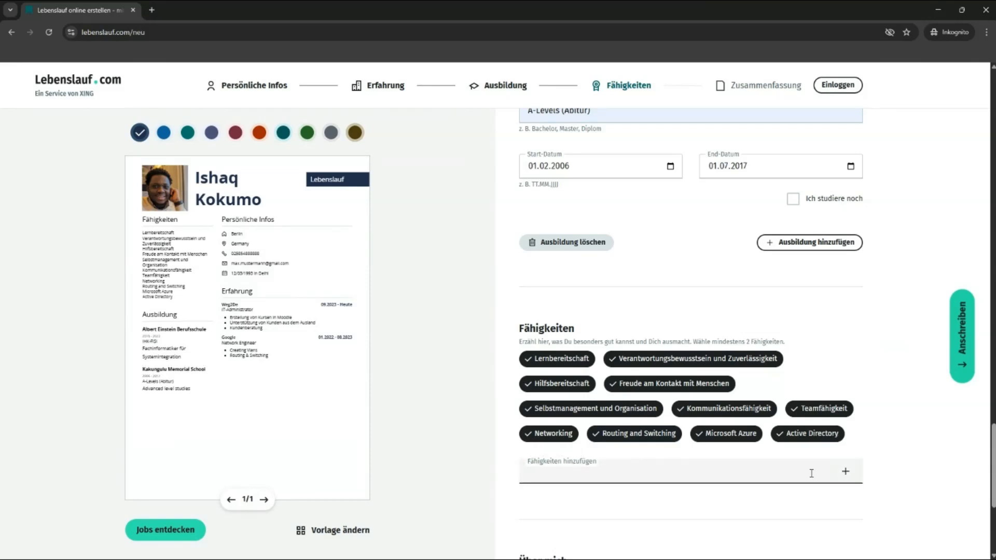
{"action": "scroll", "coordinate": [811, 473], "scroll_direction": "down", "scroll_amount": 1}
{"action": "left_click", "coordinate": [610, 421]}
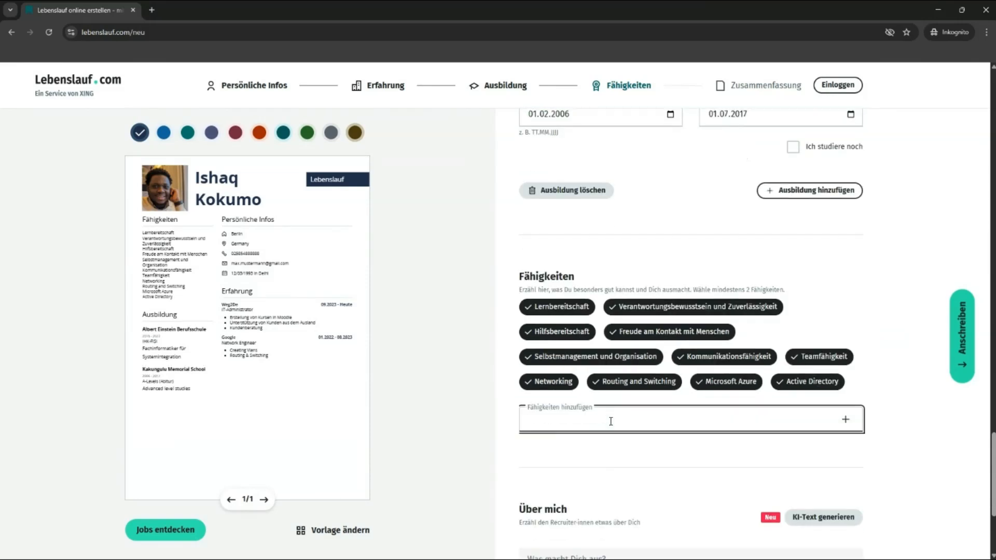
{"action": "scroll", "coordinate": [709, 415], "scroll_direction": "down", "scroll_amount": 4}
Step: Place the cursor in the empty 'Was macht Dich aus?' Über mich text box
{"action": "left_click", "coordinate": [575, 374]}
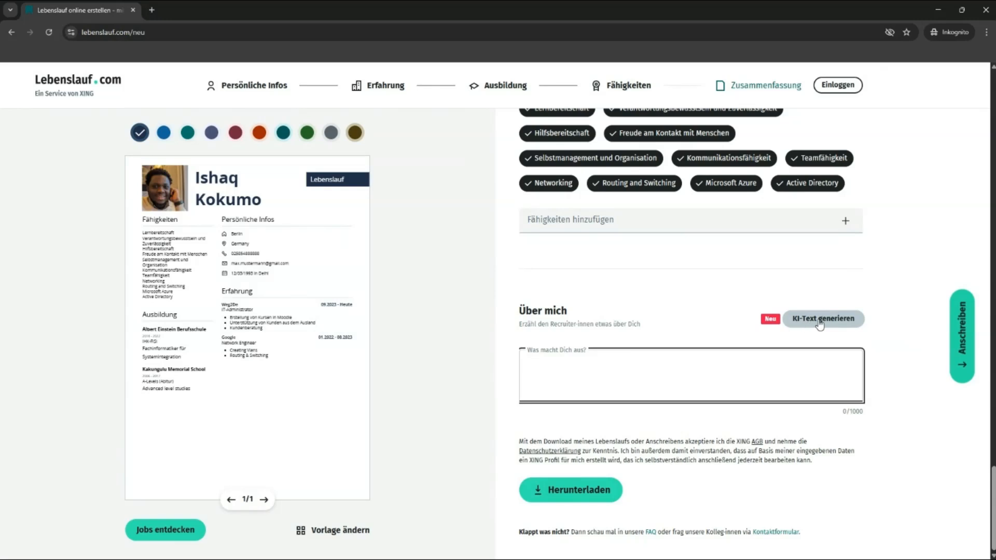
Step: Generate the Über mich summary with AI and review the resulting text
{"action": "left_click", "coordinate": [820, 323]}
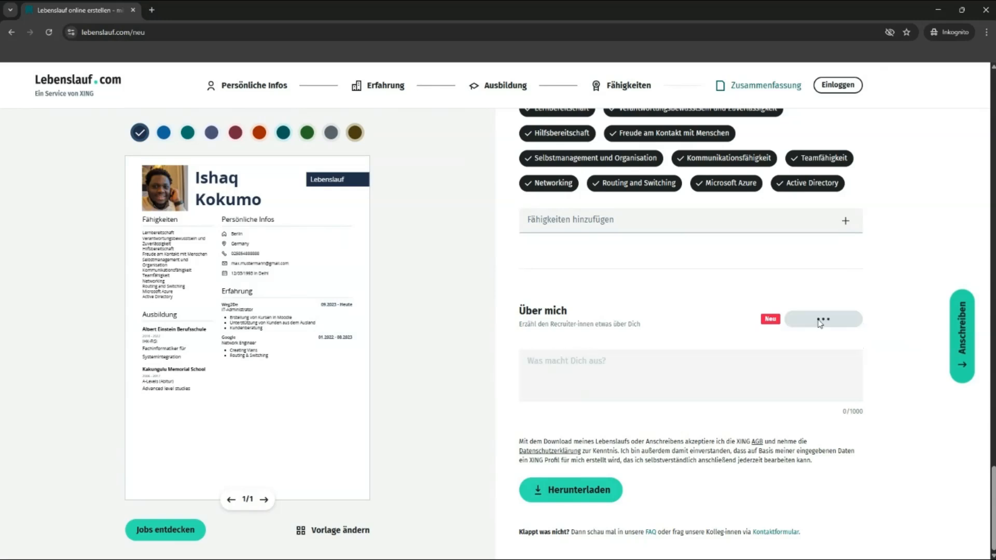
{"action": "left_click", "coordinate": [622, 386]}
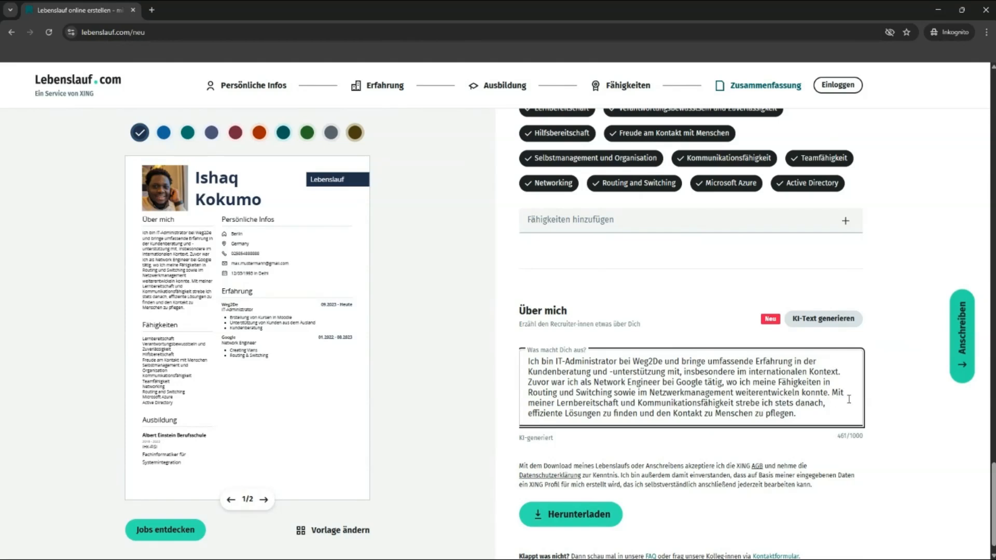
{"action": "scroll", "coordinate": [849, 399], "scroll_direction": "down", "scroll_amount": 1}
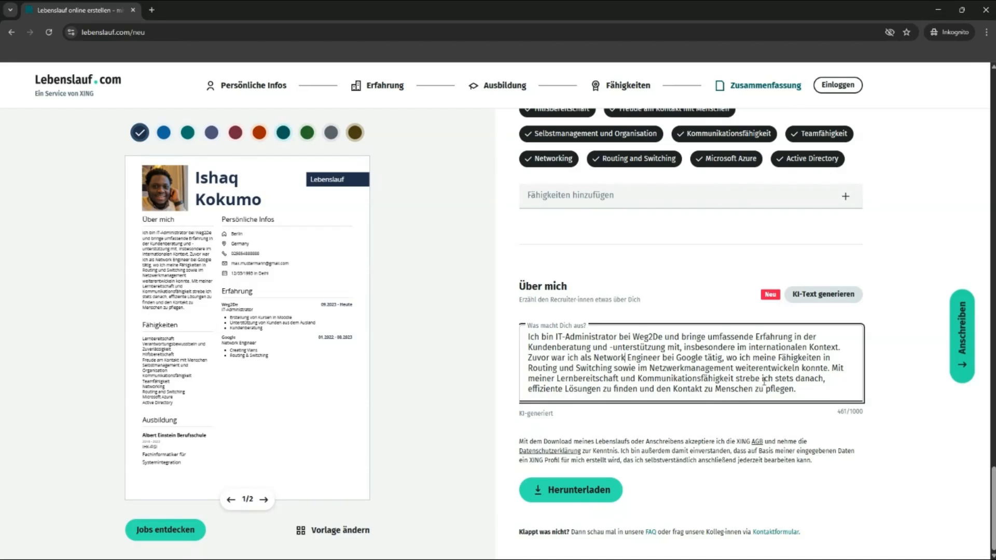
{"action": "left_click", "coordinate": [763, 379]}
{"action": "left_click", "coordinate": [741, 378]}
{"action": "left_click", "coordinate": [591, 249]}
{"action": "scroll", "coordinate": [607, 272], "scroll_direction": "up", "scroll_amount": 3}
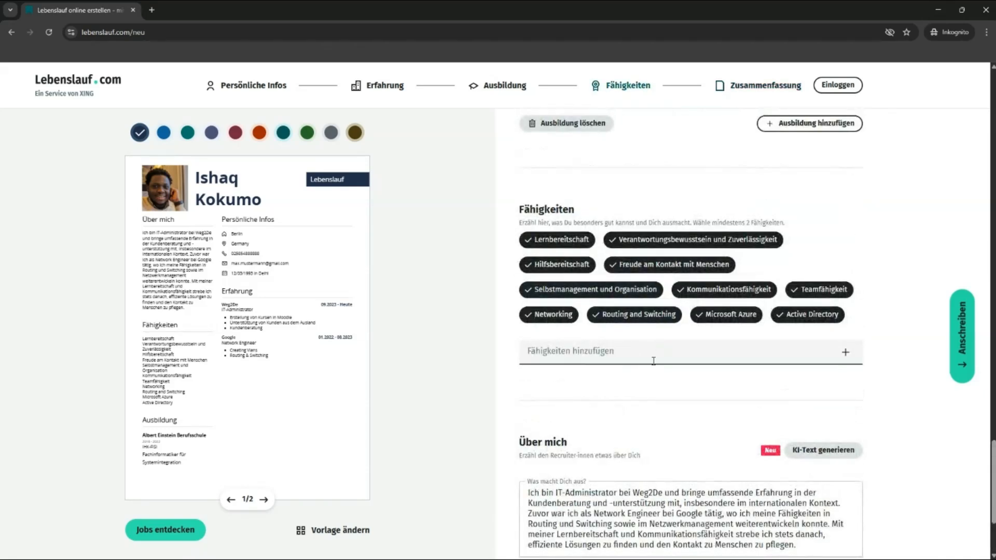
{"action": "scroll", "coordinate": [655, 358], "scroll_direction": "down", "scroll_amount": 3}
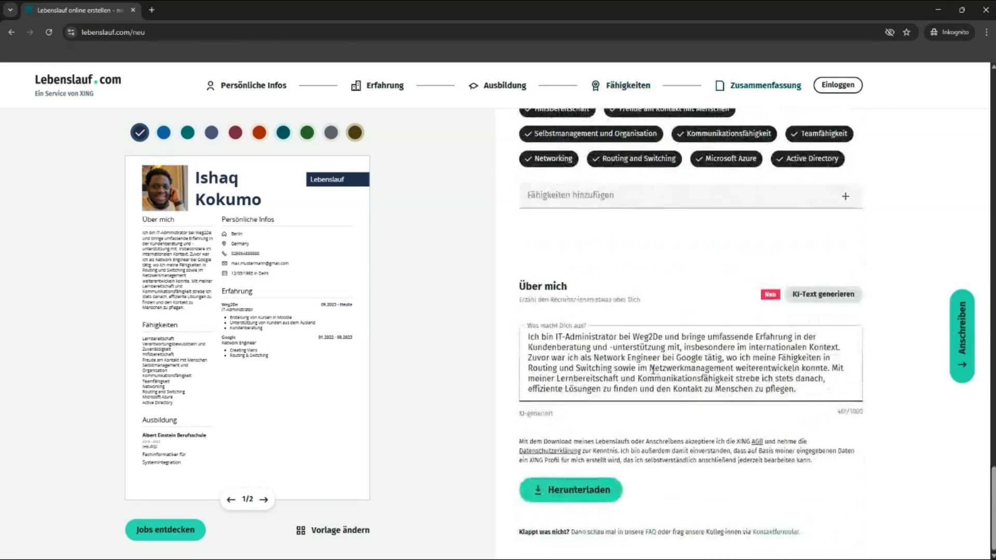
{"action": "left_click", "coordinate": [681, 368]}
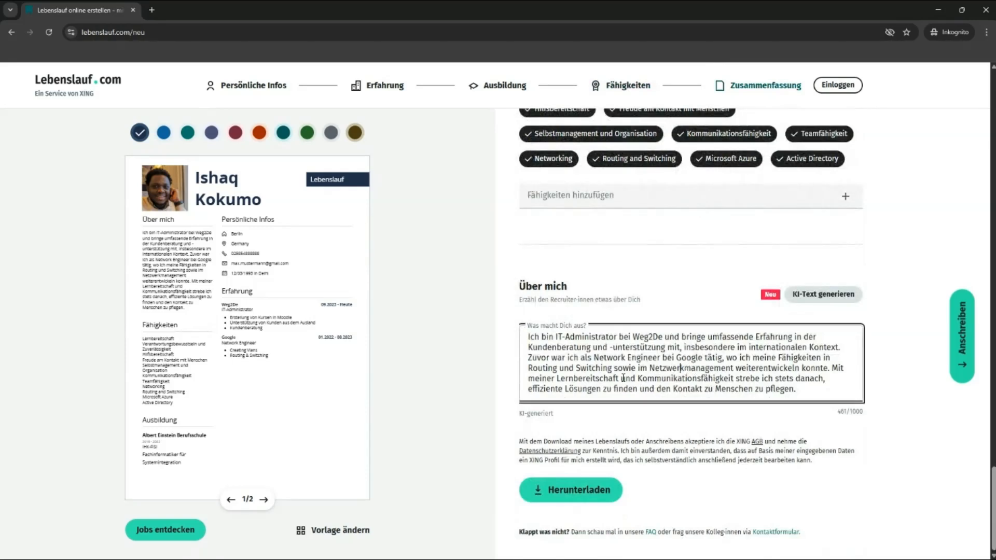
Step: Open the template gallery and preview the boxed-section and blue two-column templates
{"action": "left_click", "coordinate": [340, 531]}
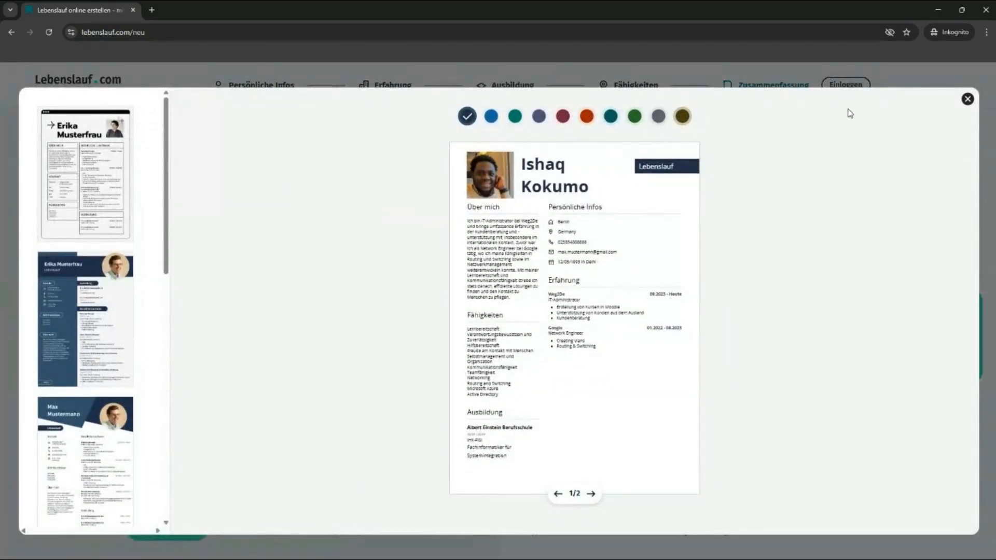
{"action": "left_click", "coordinate": [968, 98]}
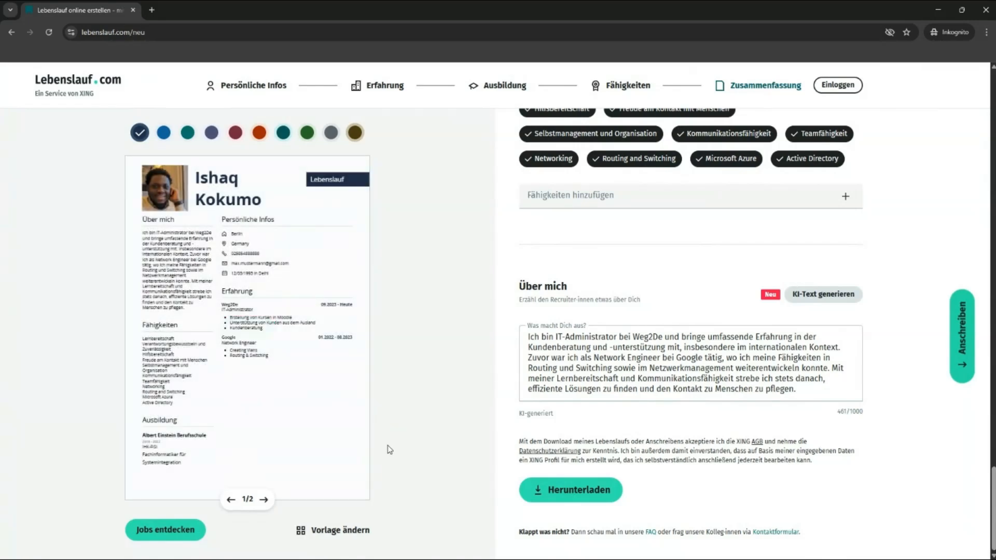
{"action": "left_click", "coordinate": [318, 532]}
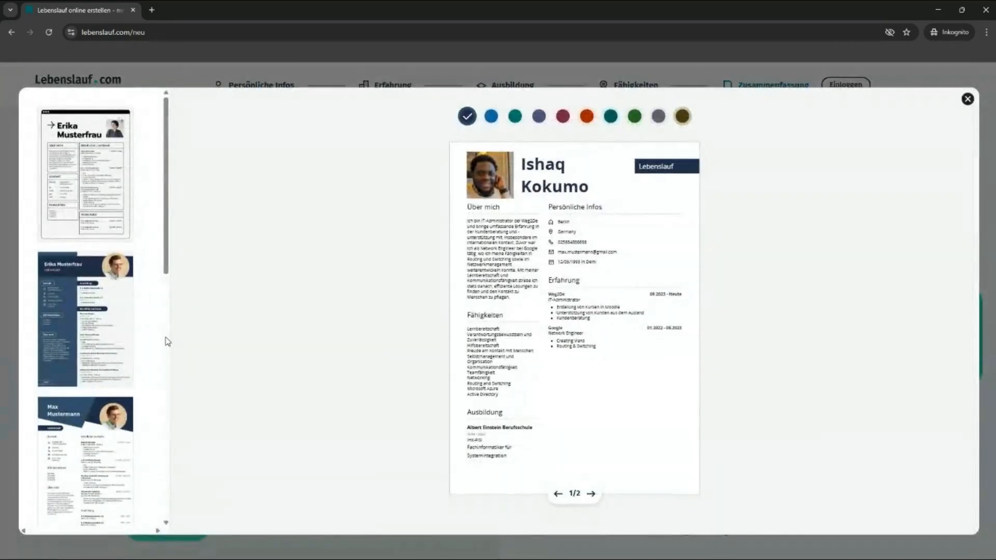
{"action": "left_click", "coordinate": [109, 210]}
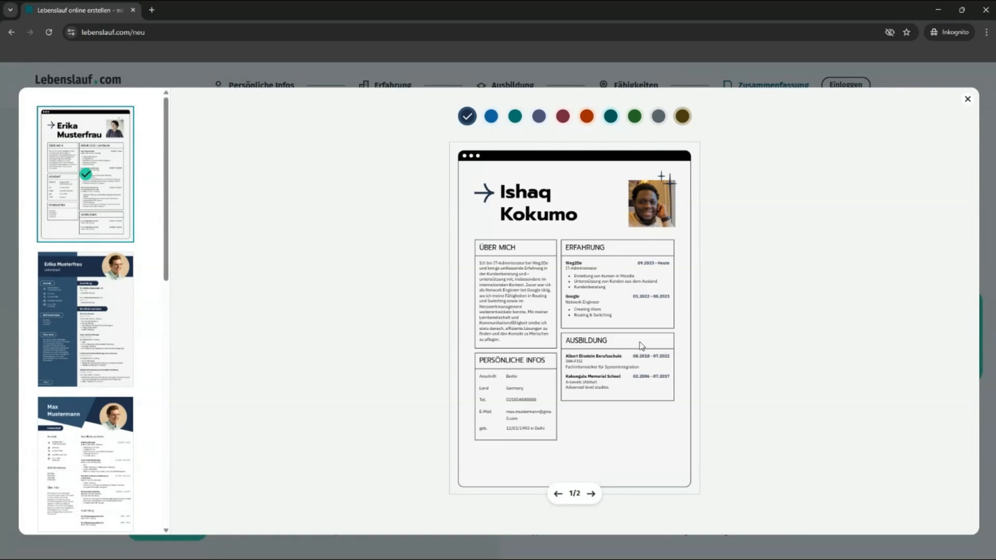
{"action": "left_click", "coordinate": [103, 314]}
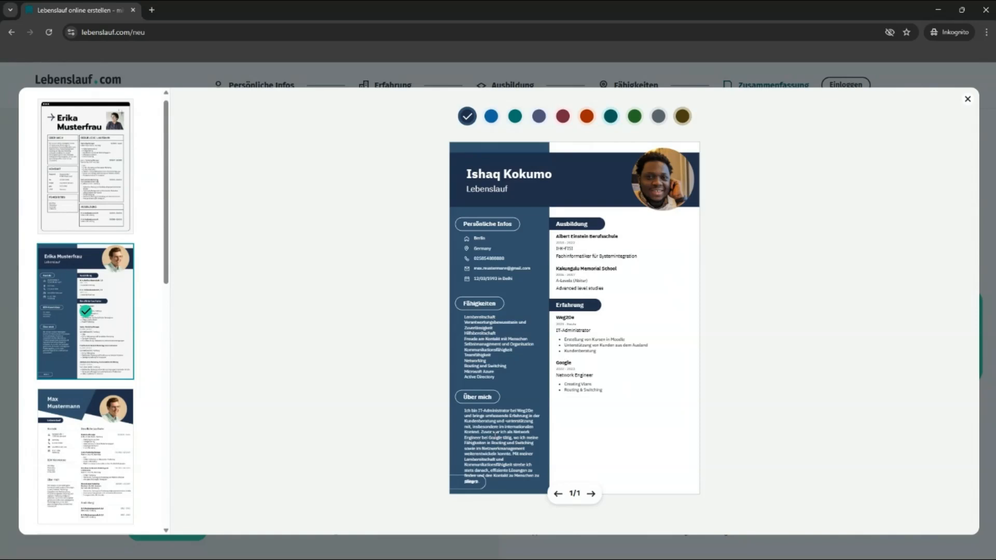
Step: Try the angled-header, classic photo, timeline, centred-photo and single-column templates
{"action": "scroll", "coordinate": [124, 358], "scroll_direction": "down", "scroll_amount": 3}
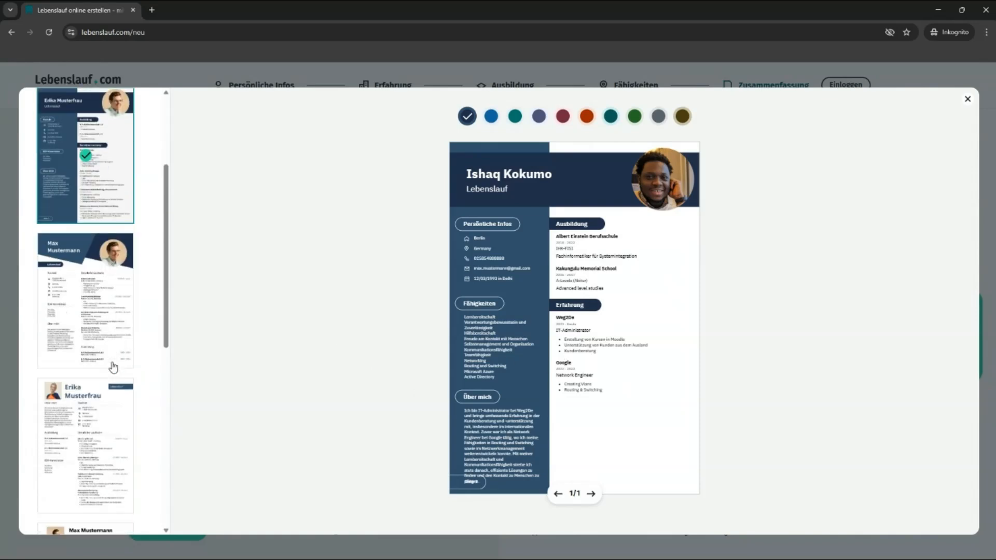
{"action": "left_click", "coordinate": [108, 342]}
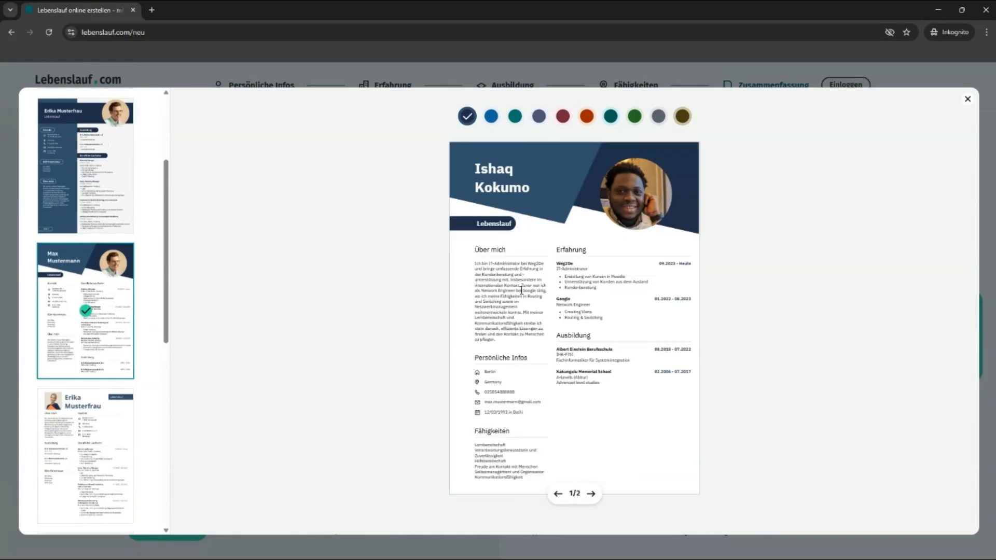
{"action": "scroll", "coordinate": [105, 400], "scroll_direction": "down", "scroll_amount": 3}
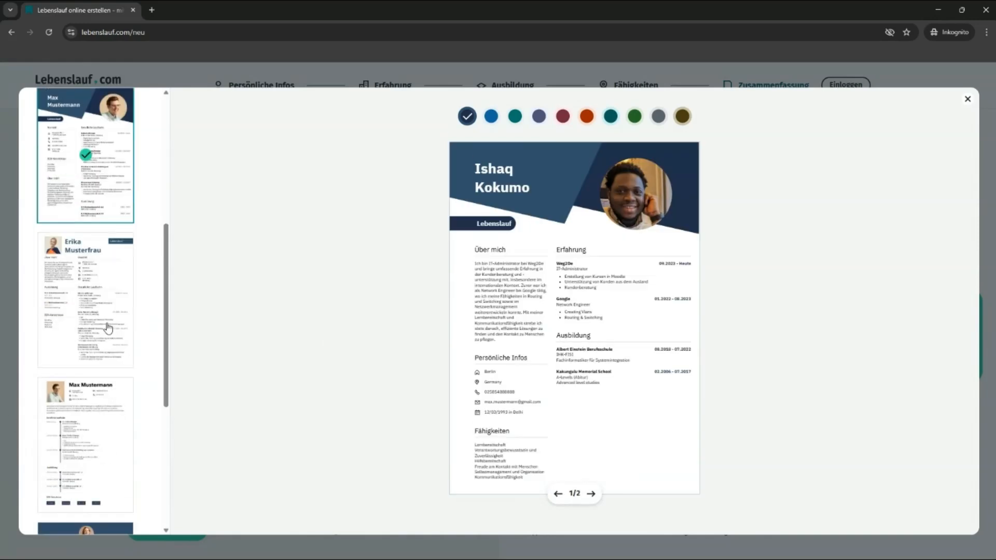
{"action": "left_click", "coordinate": [108, 328]}
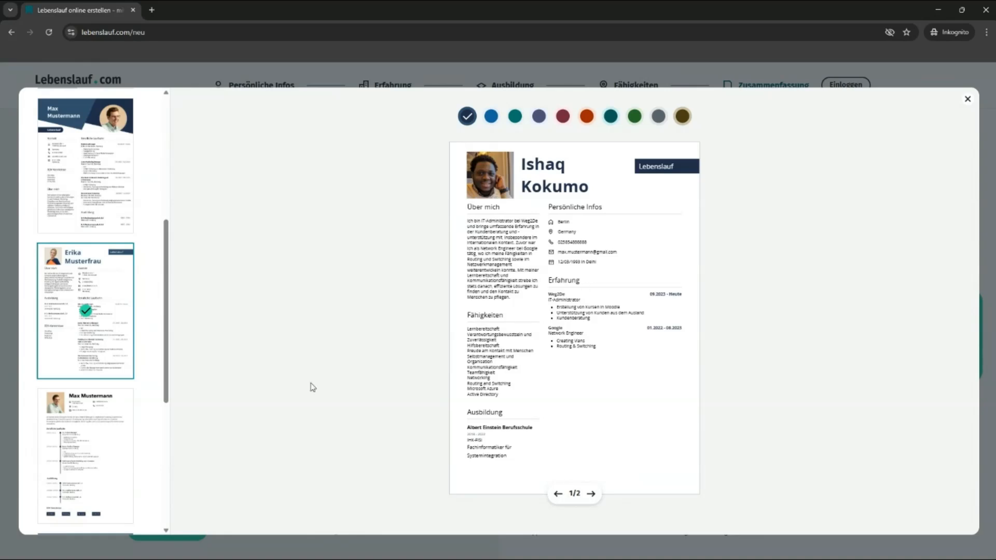
{"action": "scroll", "coordinate": [104, 389], "scroll_direction": "down", "scroll_amount": 3}
{"action": "left_click", "coordinate": [120, 259]}
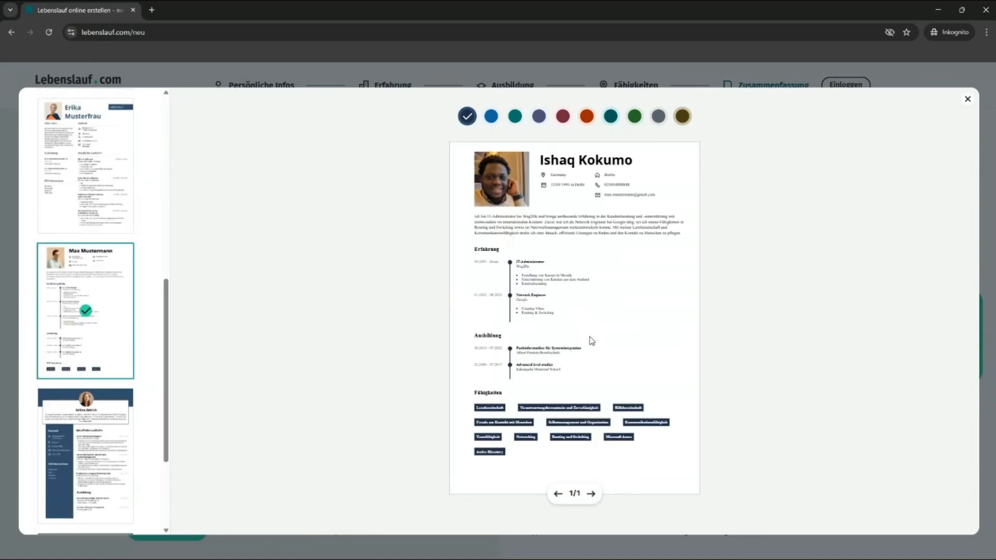
{"action": "scroll", "coordinate": [72, 421], "scroll_direction": "down", "scroll_amount": 3}
{"action": "left_click", "coordinate": [91, 395]}
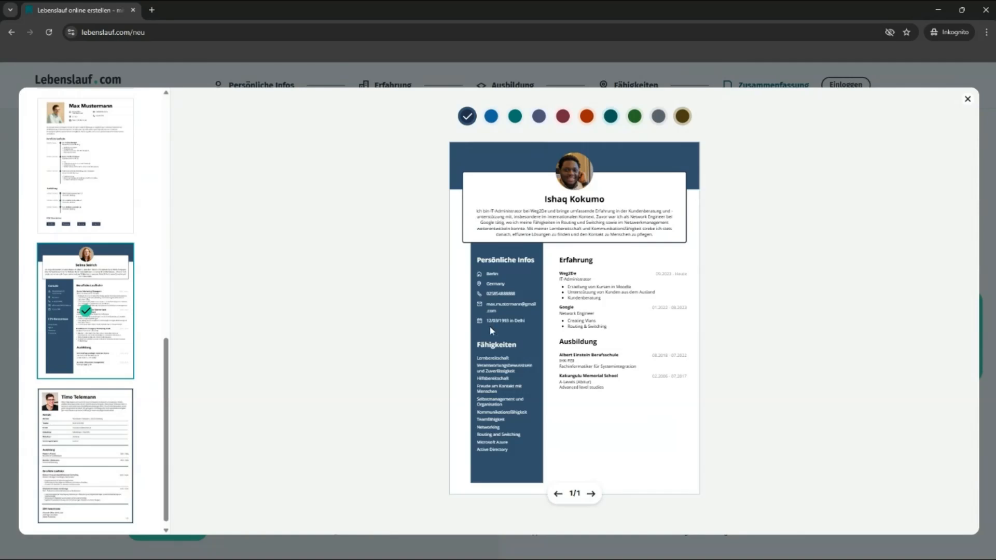
{"action": "left_click", "coordinate": [78, 414]}
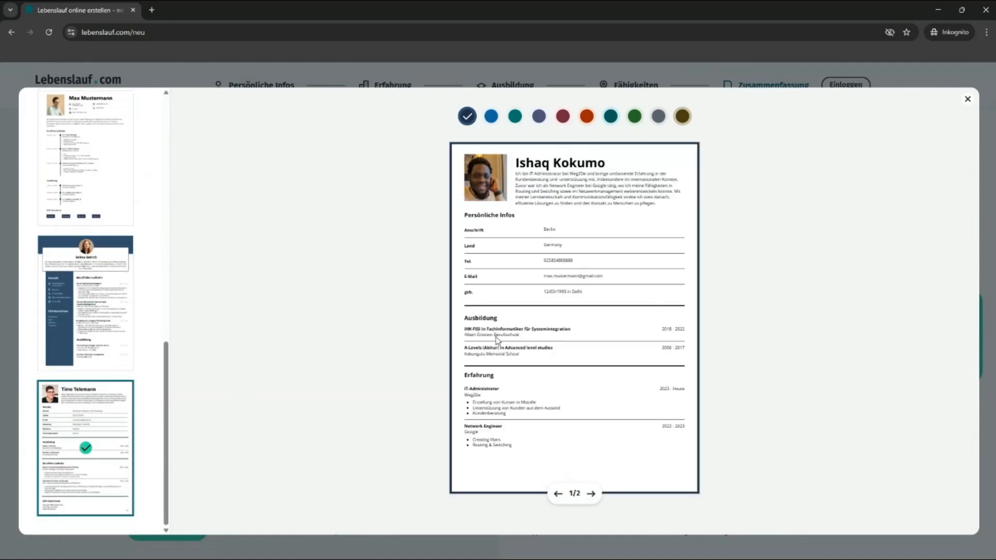
{"action": "scroll", "coordinate": [117, 298], "scroll_direction": "up", "scroll_amount": 5}
{"action": "scroll", "coordinate": [119, 300], "scroll_direction": "up", "scroll_amount": 8}
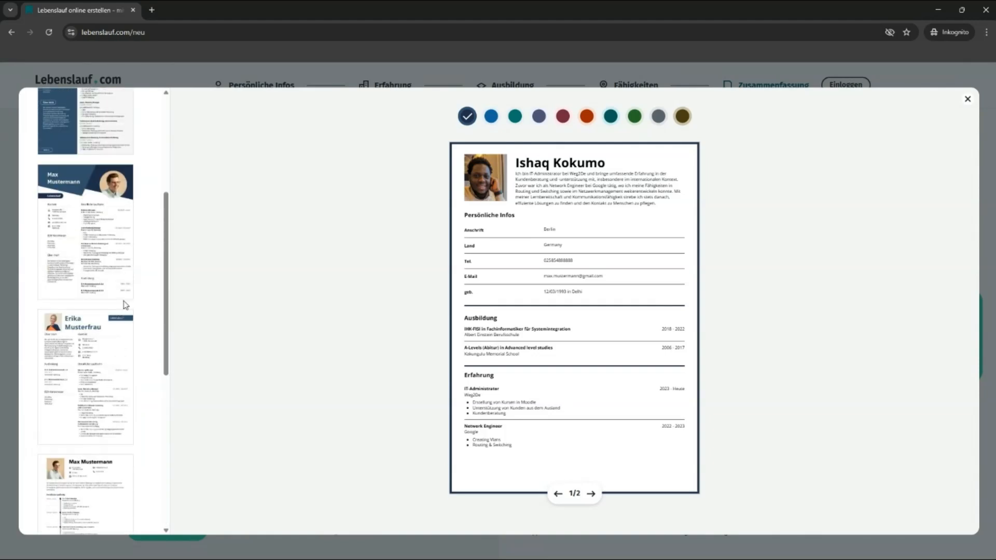
Step: Reapply the boxed-section template, check both its pages, then choose the blue two-column template
{"action": "left_click", "coordinate": [113, 226]}
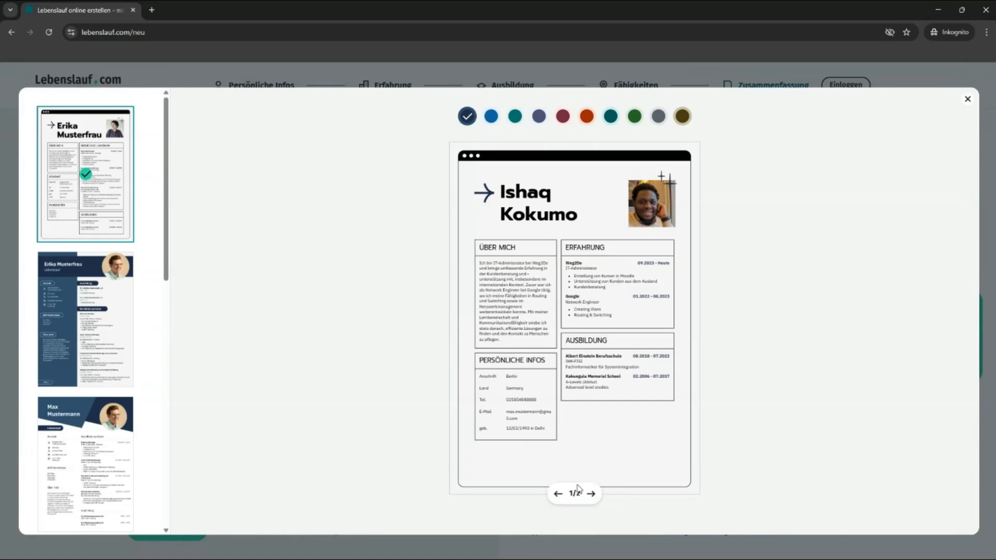
{"action": "left_click", "coordinate": [590, 493]}
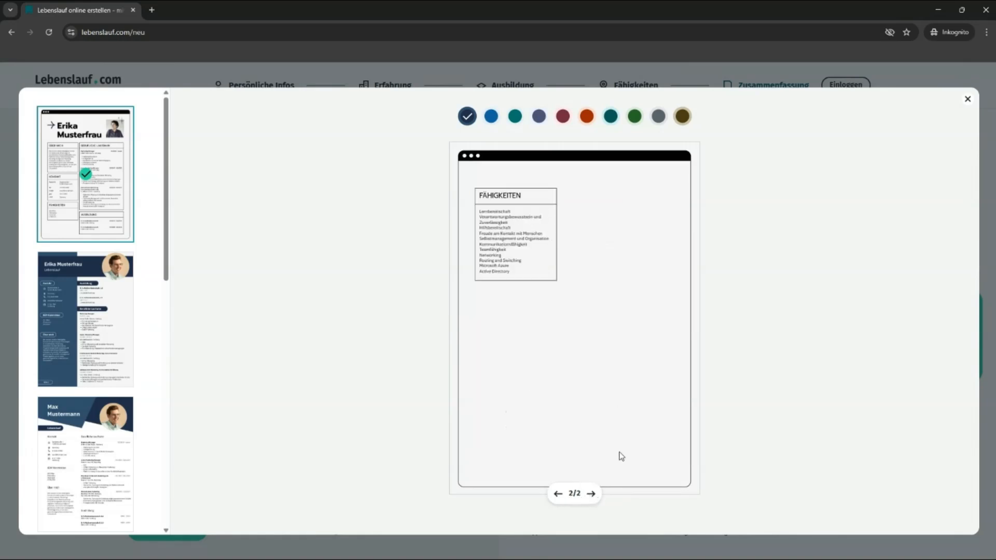
{"action": "left_click", "coordinate": [557, 493]}
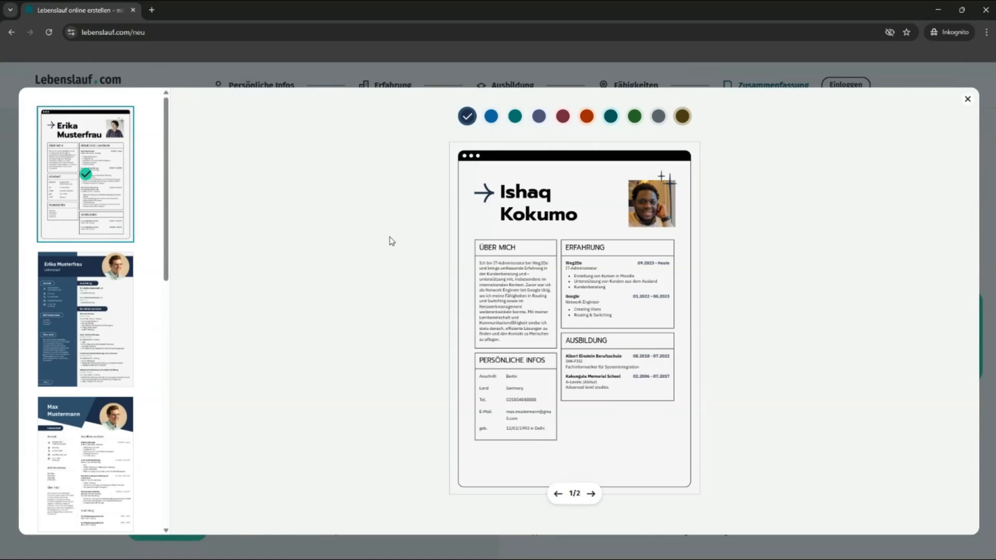
{"action": "left_click", "coordinate": [119, 312]}
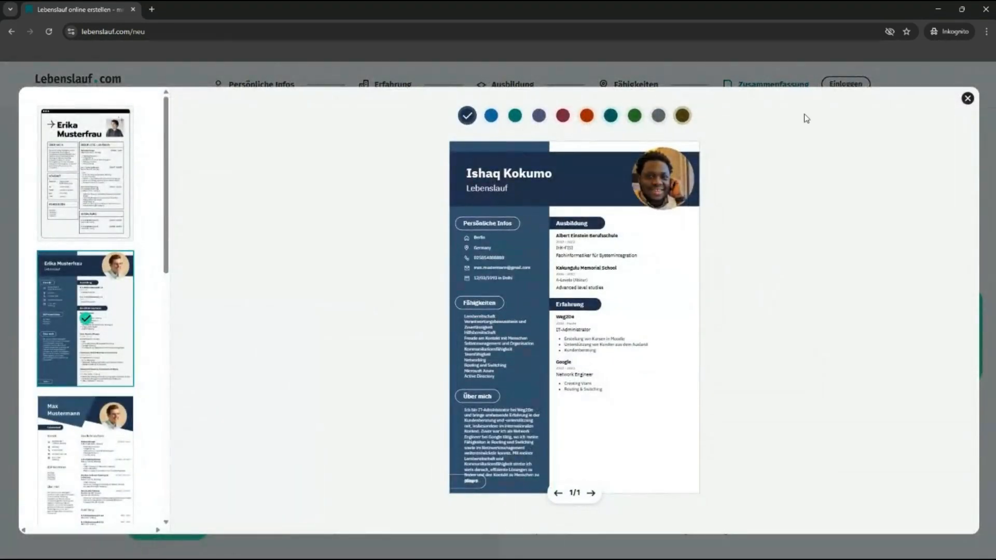
Step: Close the template gallery and download the CV as lebenslauf (3).pdf into Downloads
{"action": "left_click", "coordinate": [966, 98]}
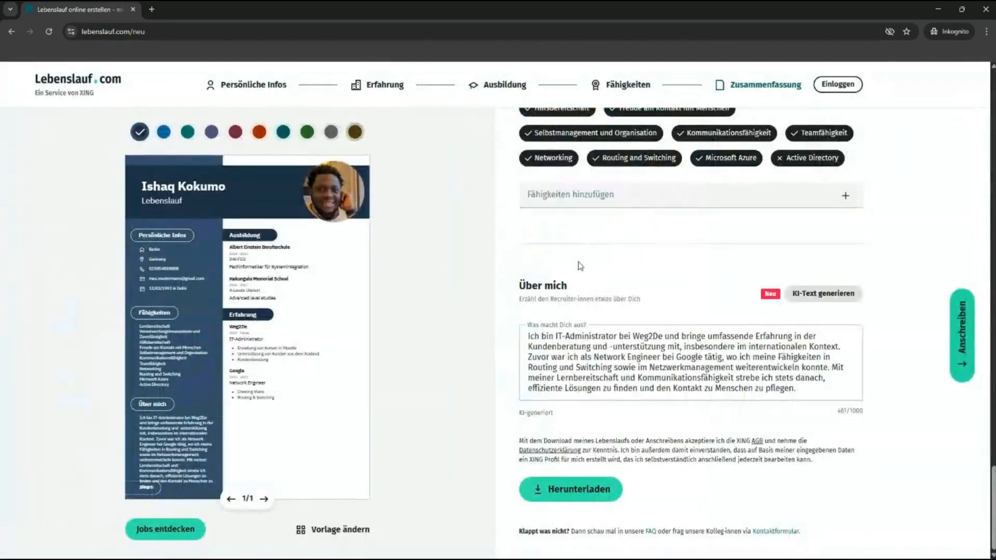
{"action": "left_click", "coordinate": [568, 495]}
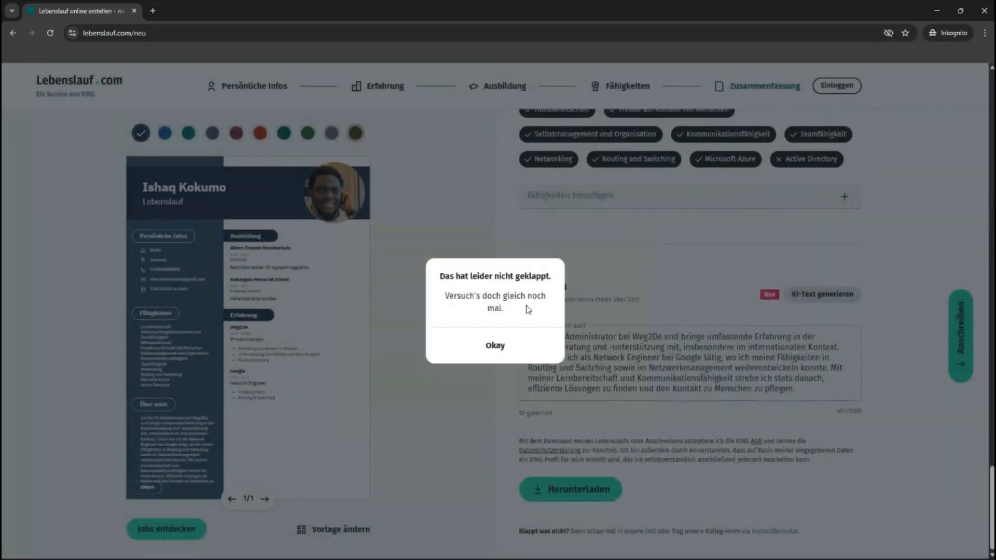
{"action": "left_click", "coordinate": [495, 345]}
{"action": "left_click", "coordinate": [579, 485]}
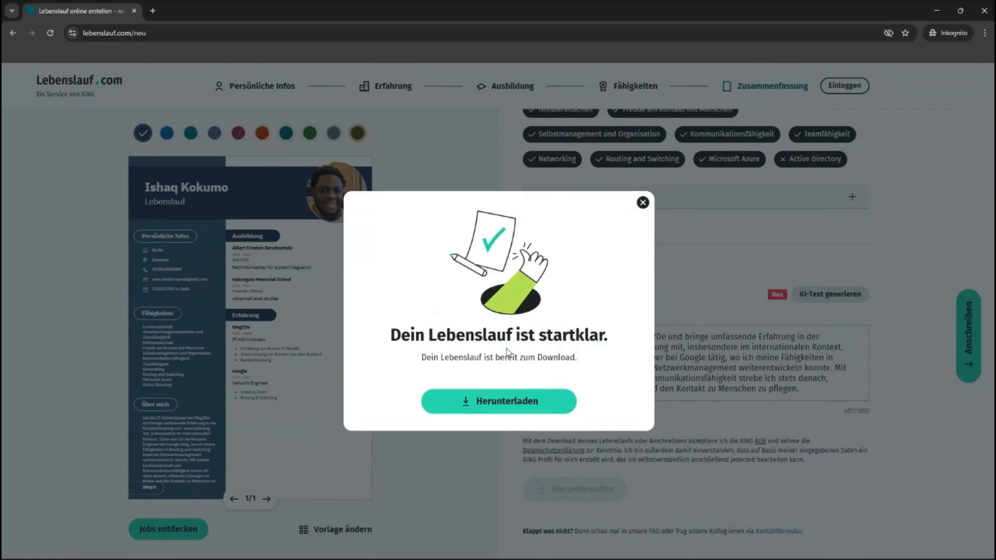
{"action": "left_click", "coordinate": [498, 402]}
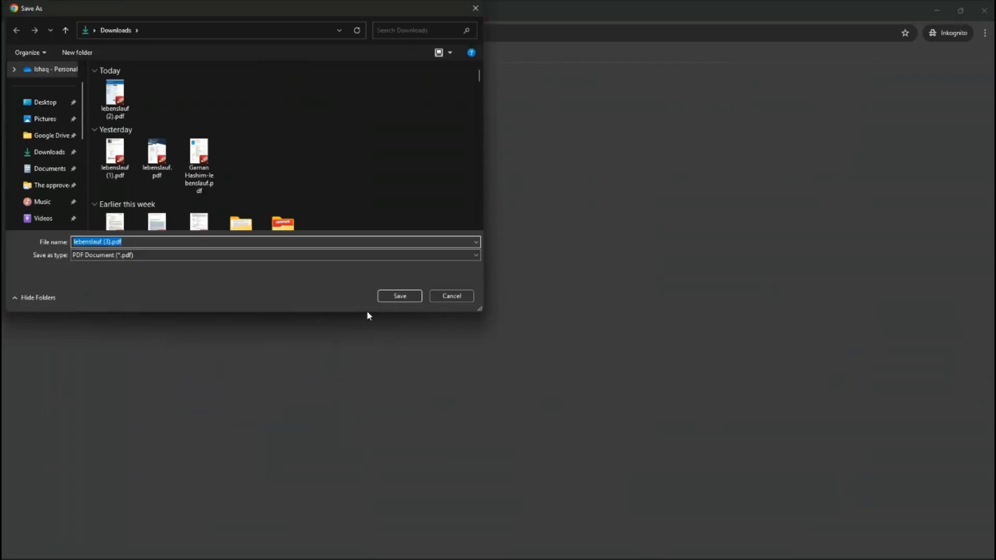
{"action": "left_click", "coordinate": [399, 296]}
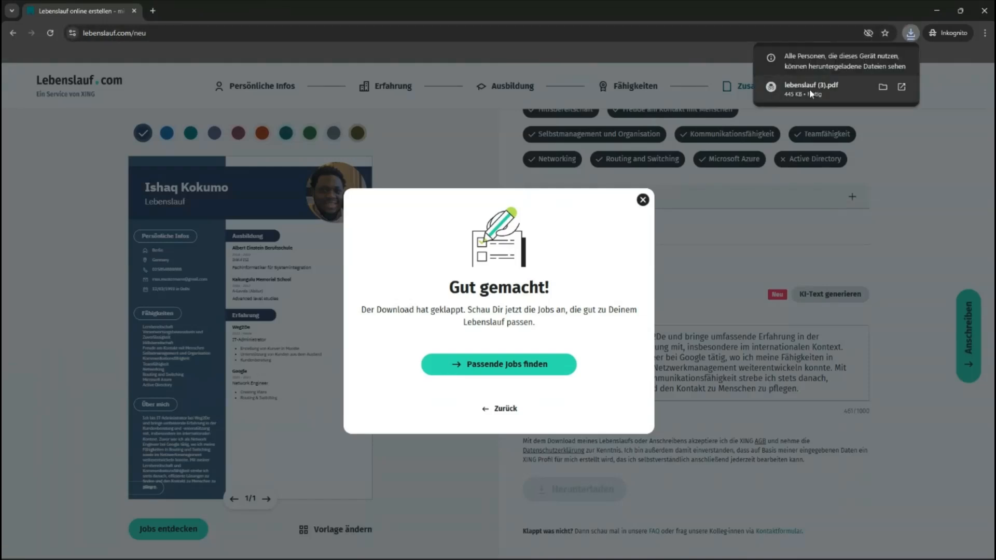
Step: Open the downloaded PDF to check it, then close its tab
{"action": "left_click", "coordinate": [801, 89]}
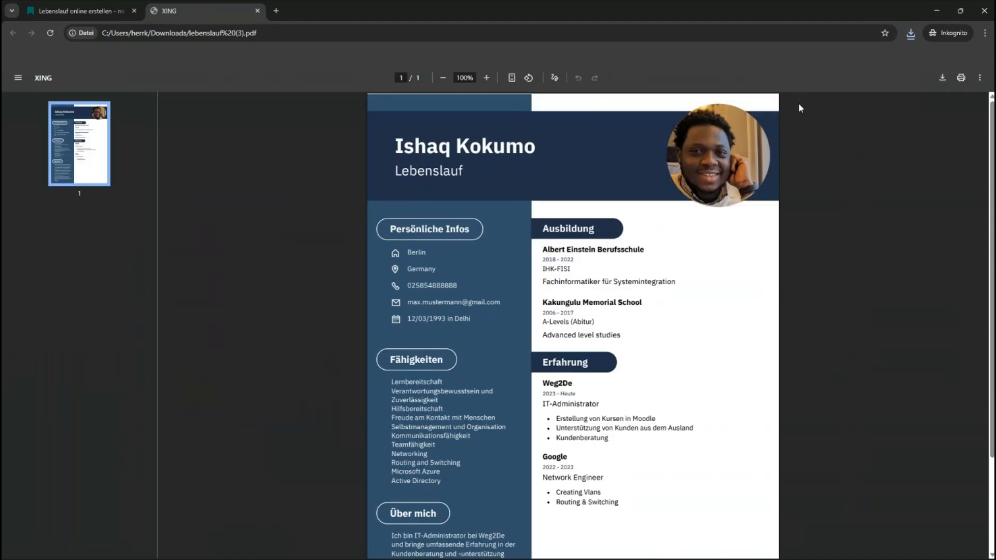
{"action": "scroll", "coordinate": [716, 248], "scroll_direction": "down", "scroll_amount": 3}
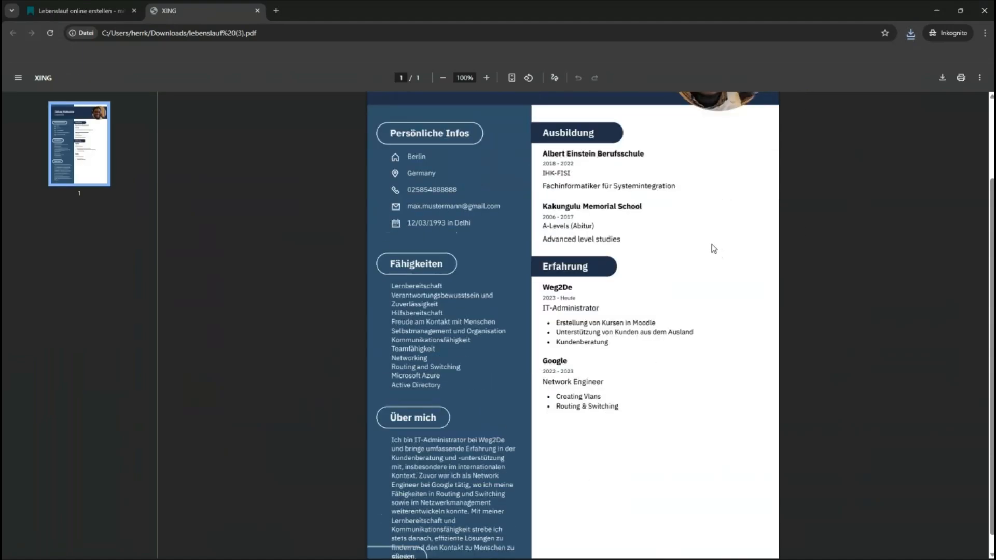
{"action": "scroll", "coordinate": [712, 249], "scroll_direction": "up", "scroll_amount": 3}
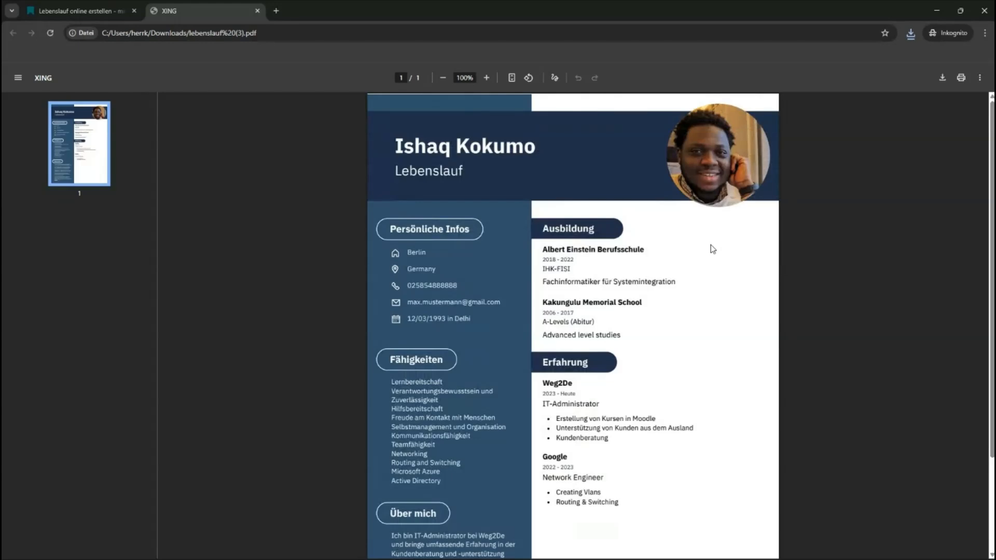
{"action": "key", "text": "ctrl+w"}
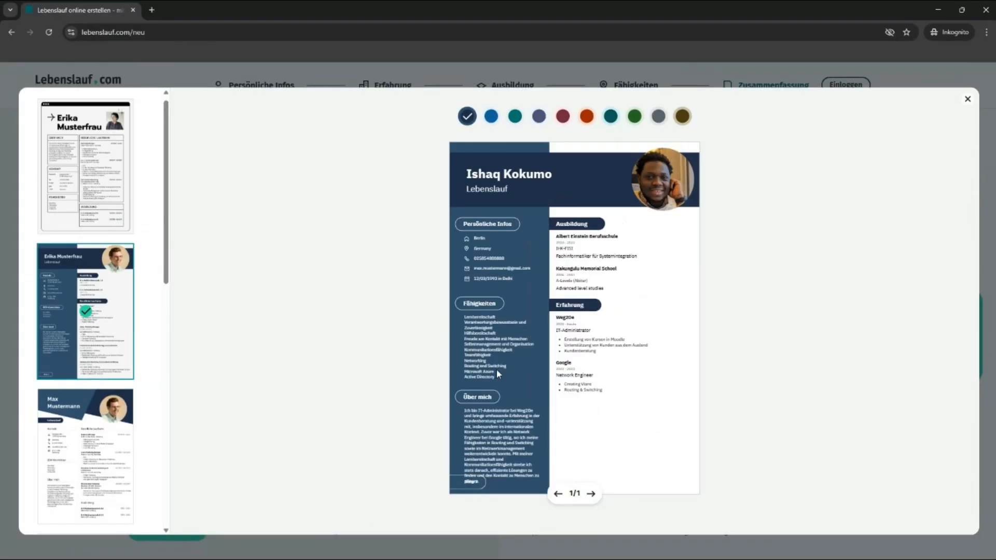